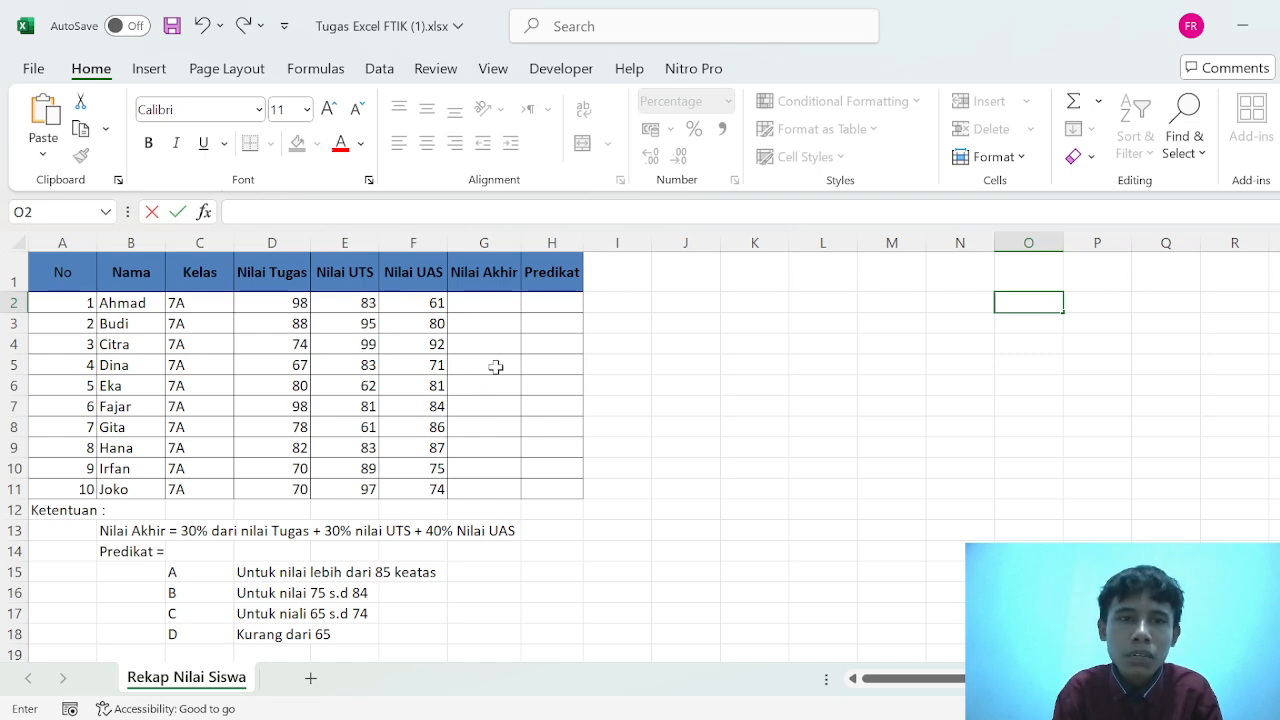
{"action": "left_click", "coordinate": [494, 306]}
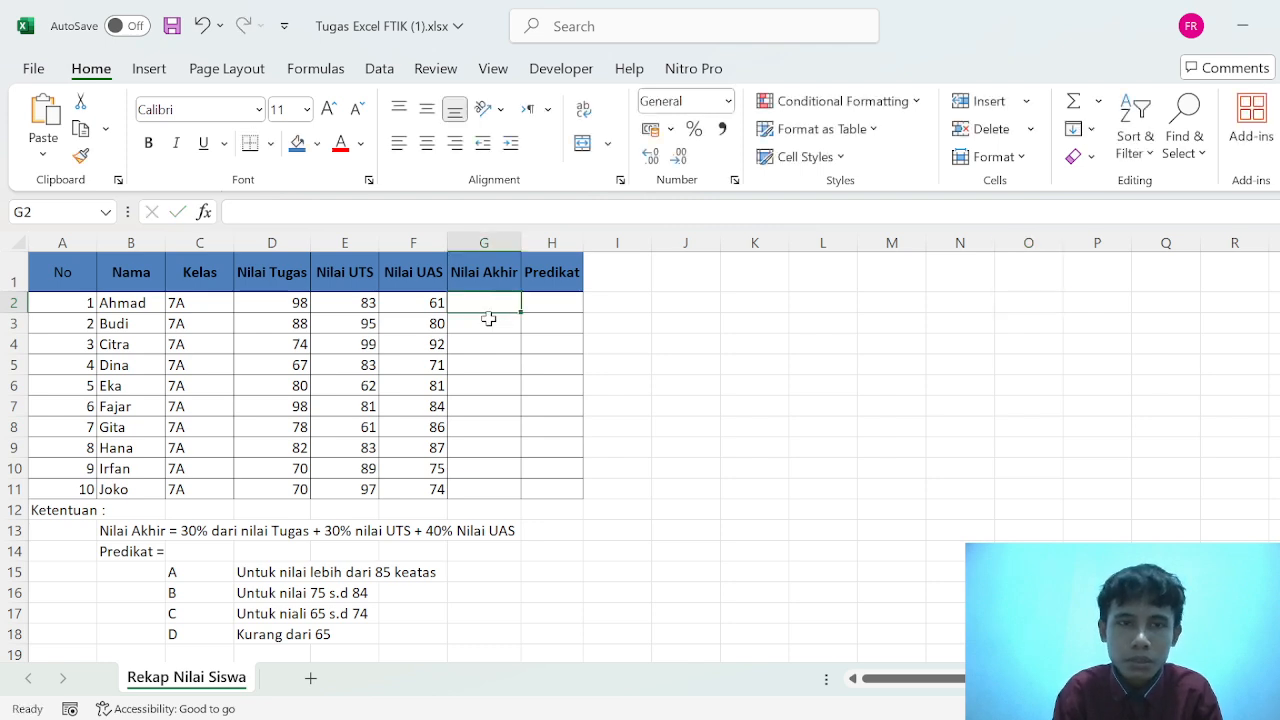
{"action": "left_click", "coordinate": [491, 322]}
{"action": "left_click", "coordinate": [487, 308]}
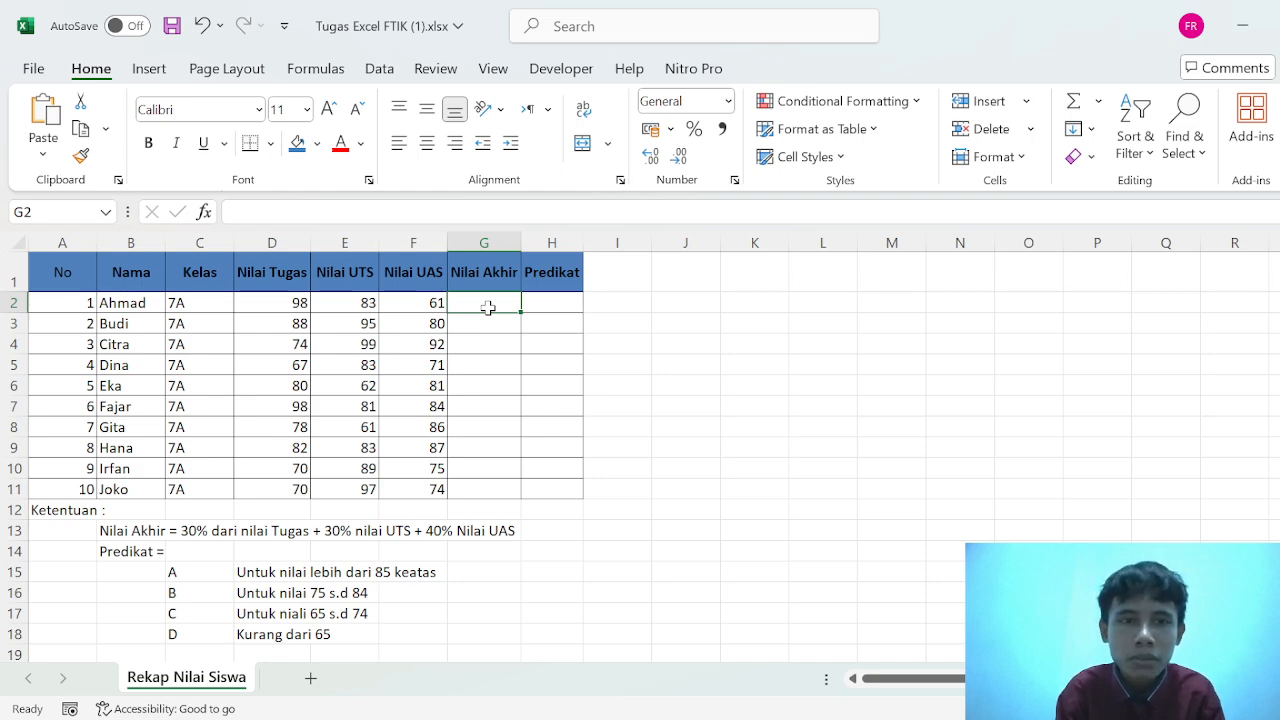
{"action": "left_click", "coordinate": [476, 340]}
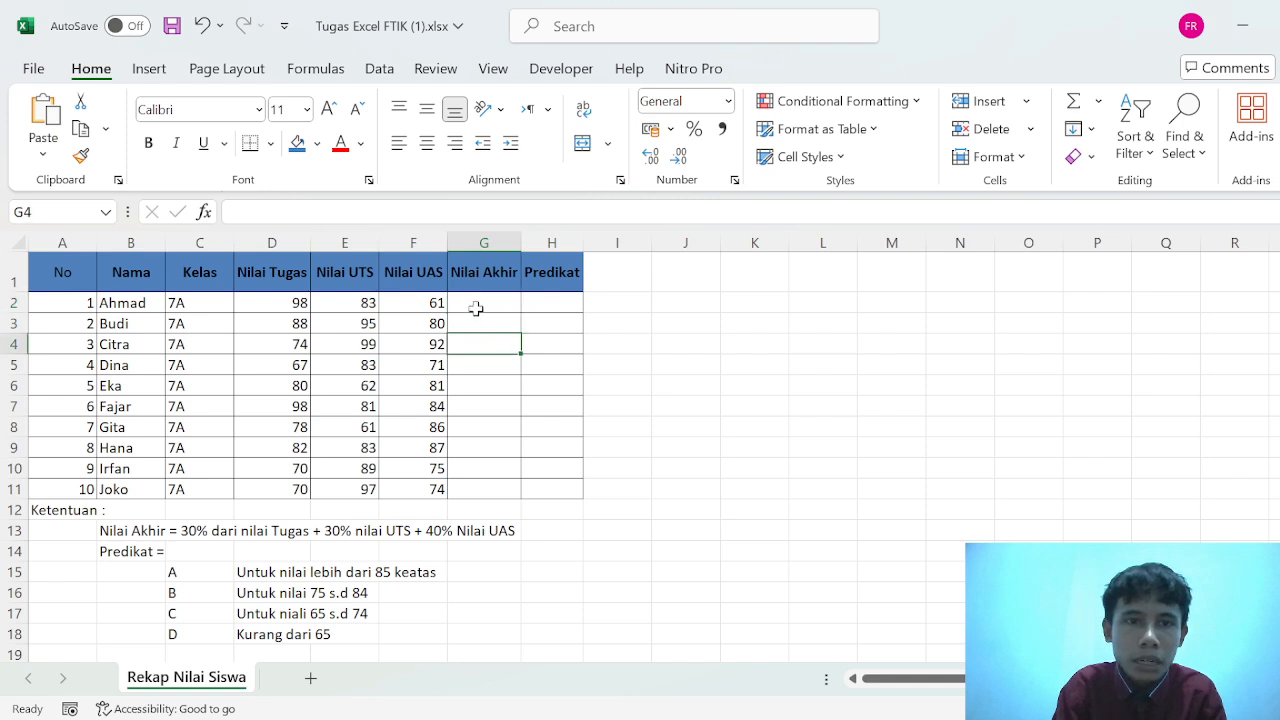
{"action": "left_click", "coordinate": [475, 304]}
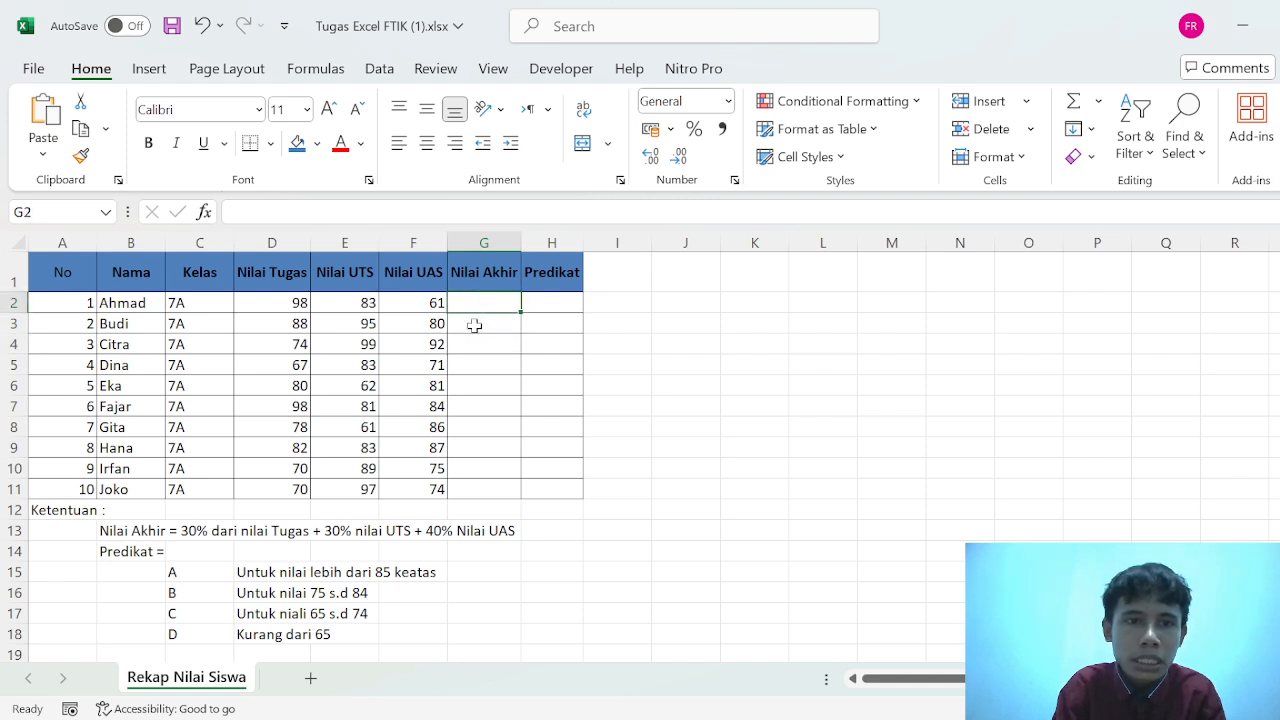
{"action": "left_click_drag", "start_coordinate": [474, 325], "coordinate": [474, 310]}
- Start the Nilai Akhir formula in G2 with the assignment score weighted at 30%: =(D2*30%)
{"action": "left_click", "coordinate": [474, 310]}
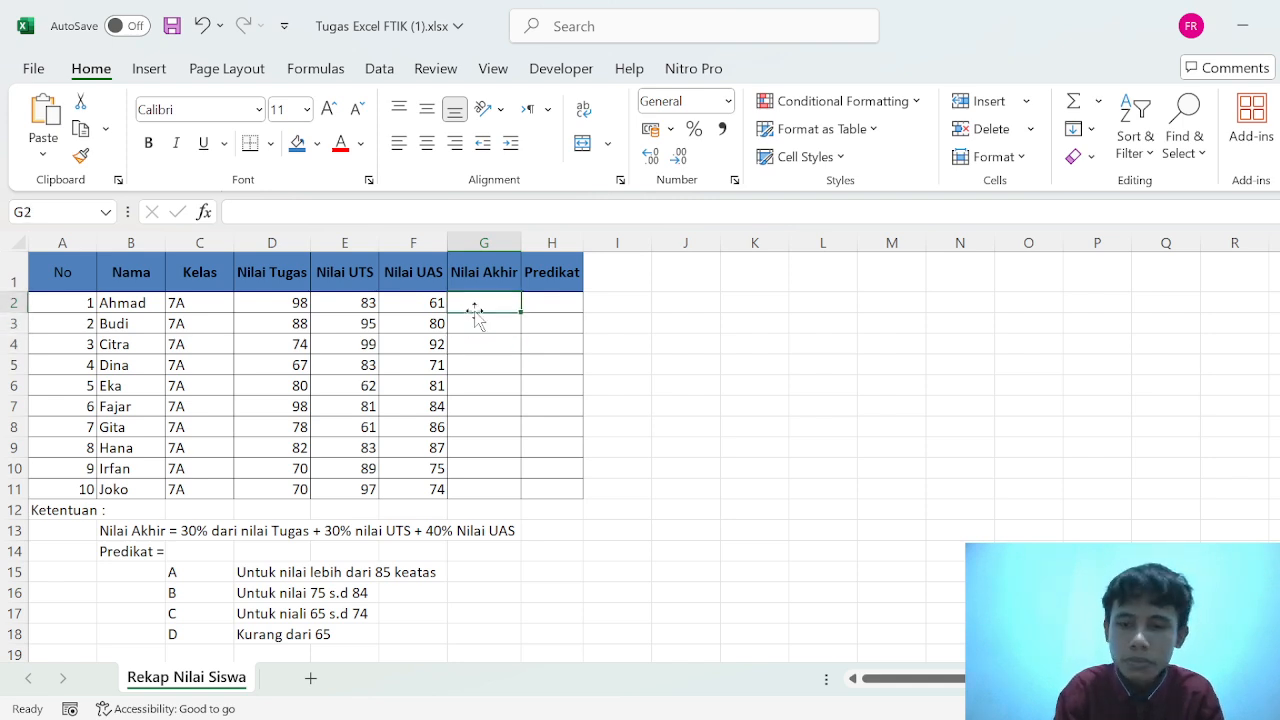
{"action": "type", "text": "="}
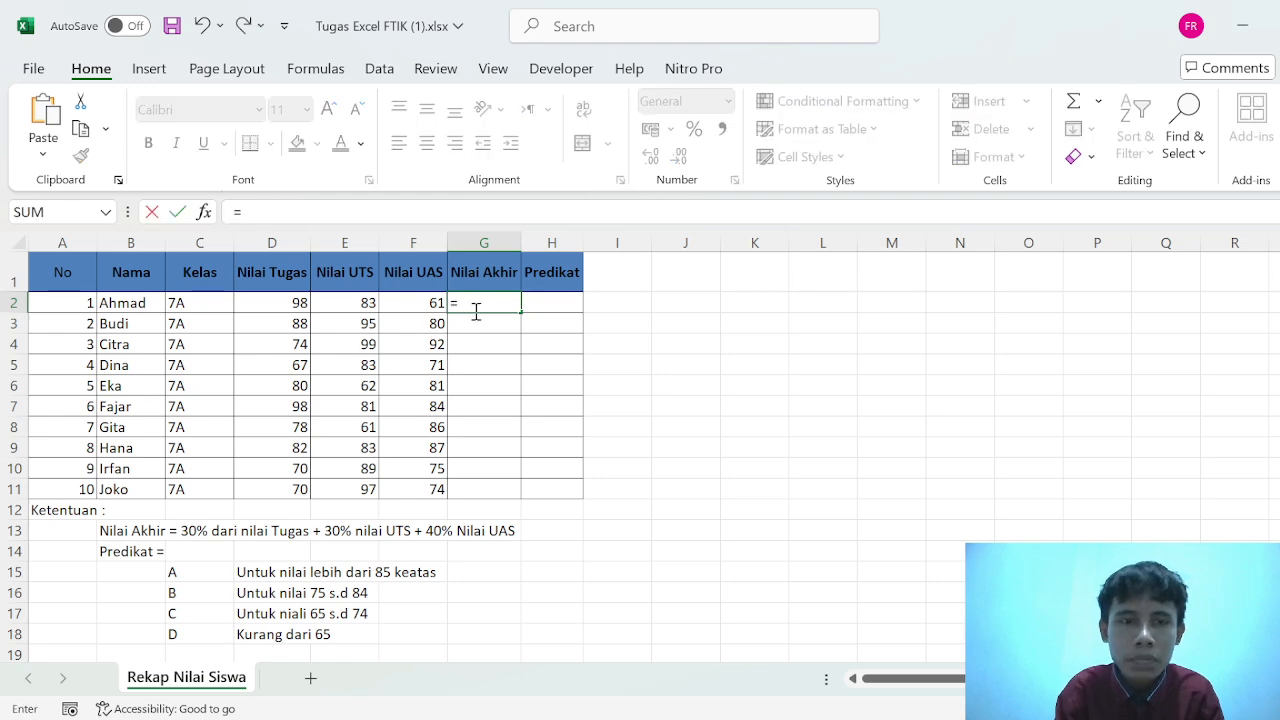
{"action": "type", "text": "("}
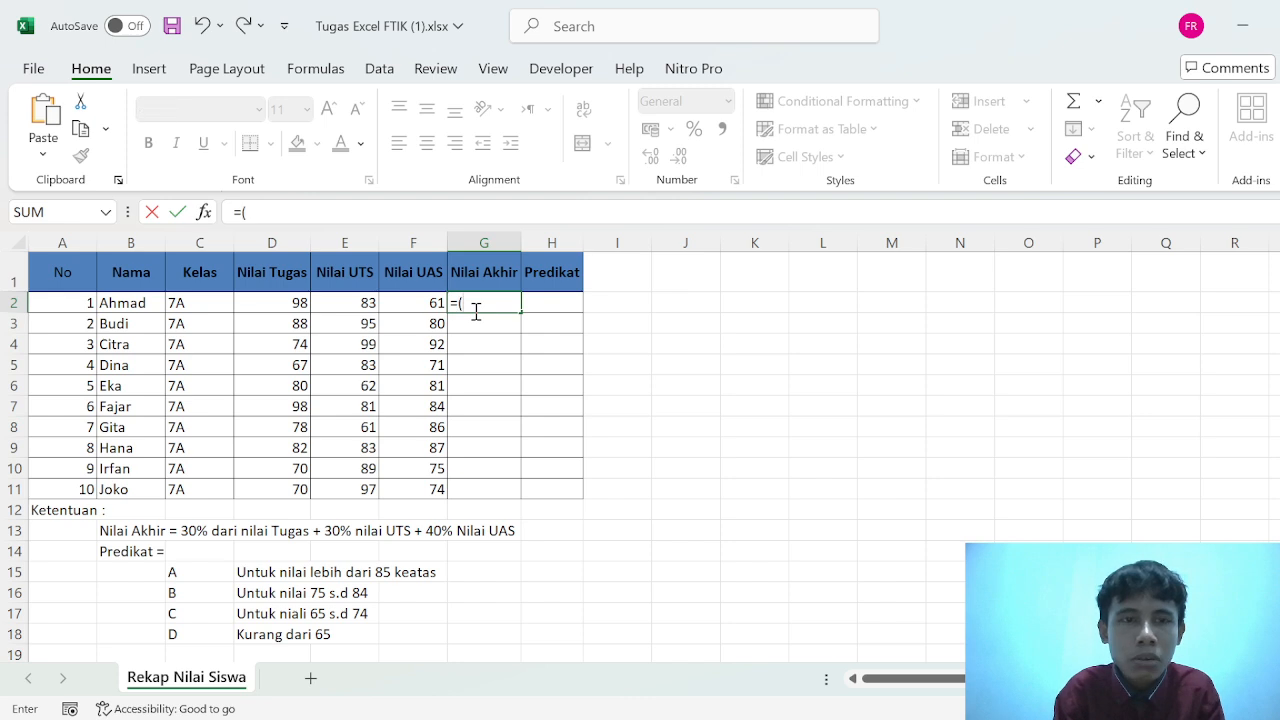
{"action": "left_click", "coordinate": [283, 307]}
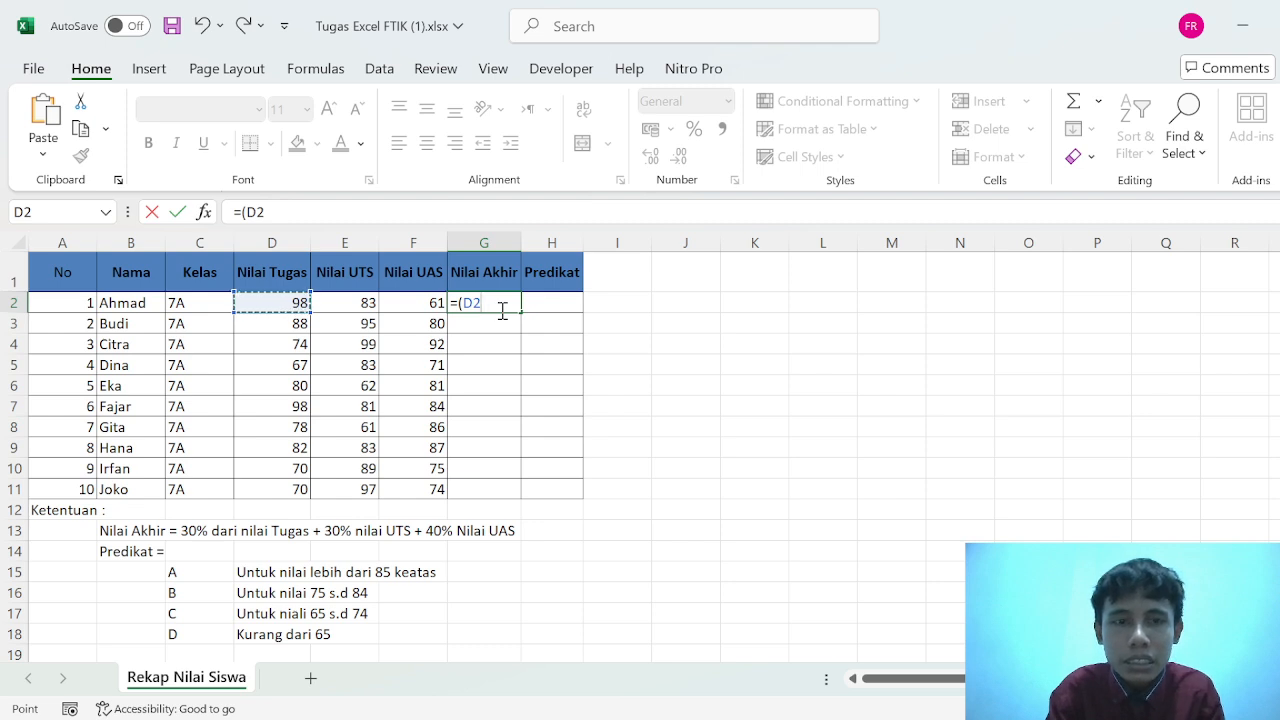
{"action": "type", "text": "*"}
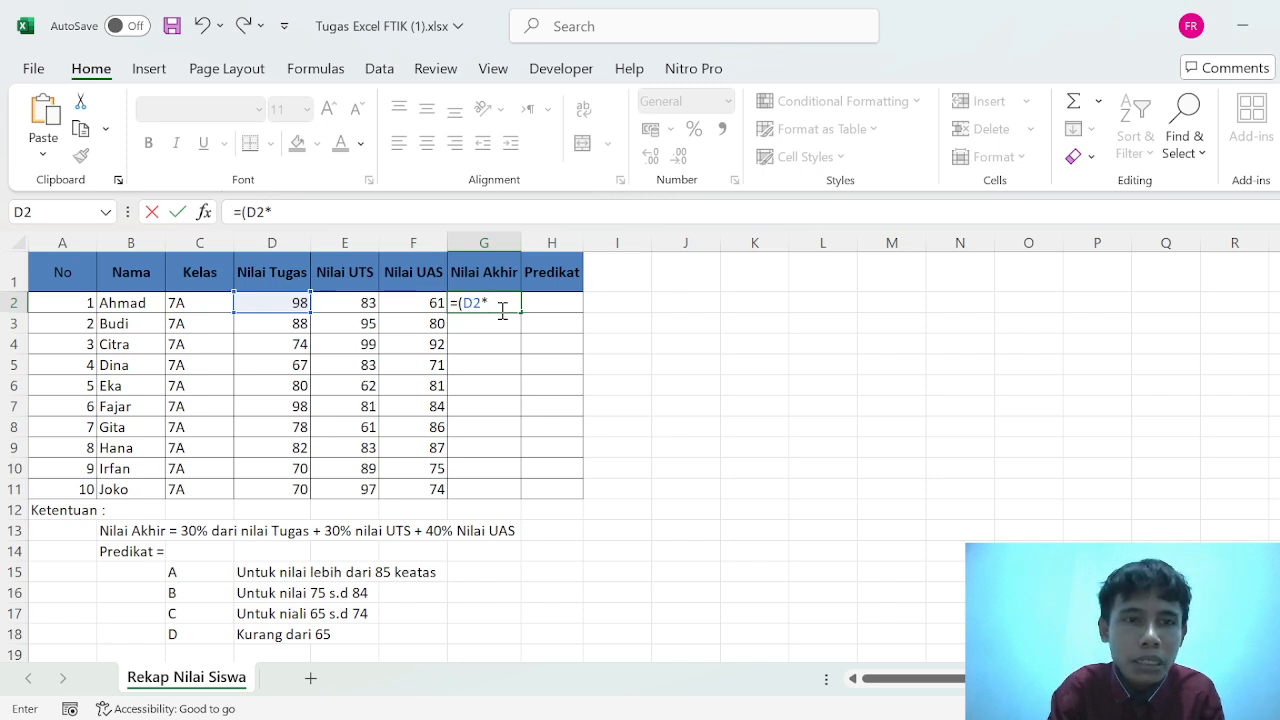
{"action": "type", "text": "30"}
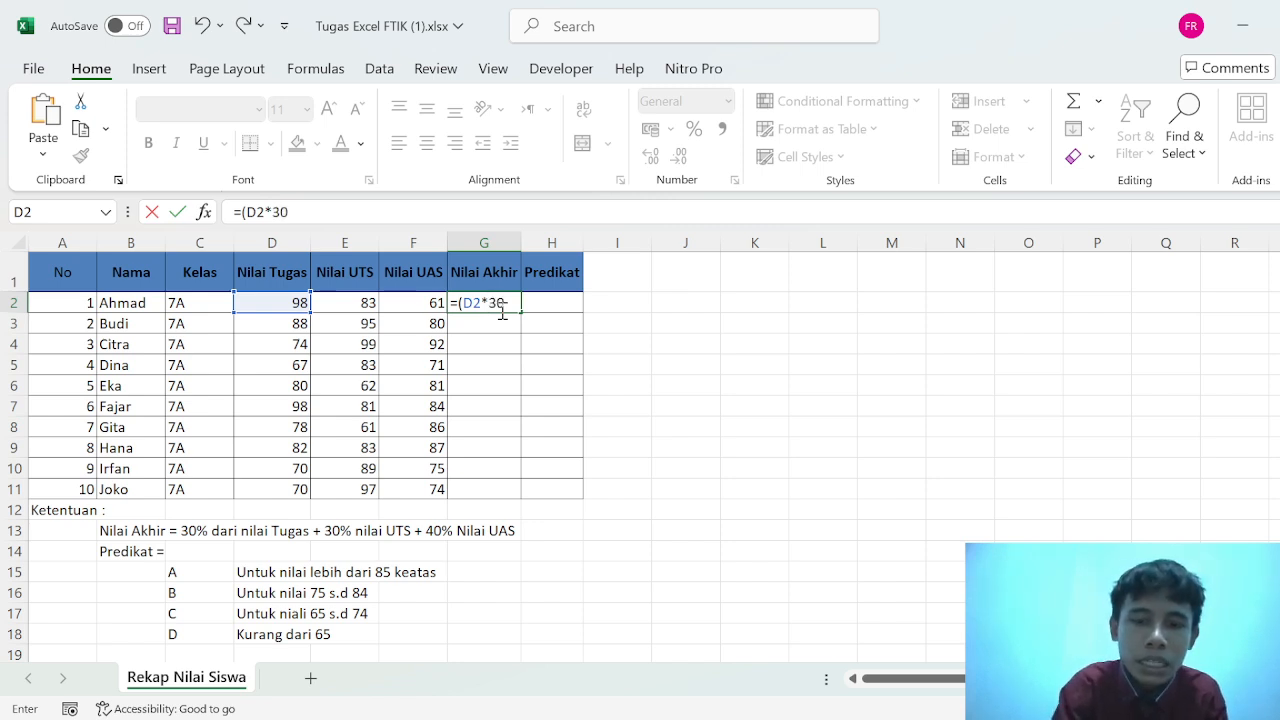
{"action": "type", "text": "%"}
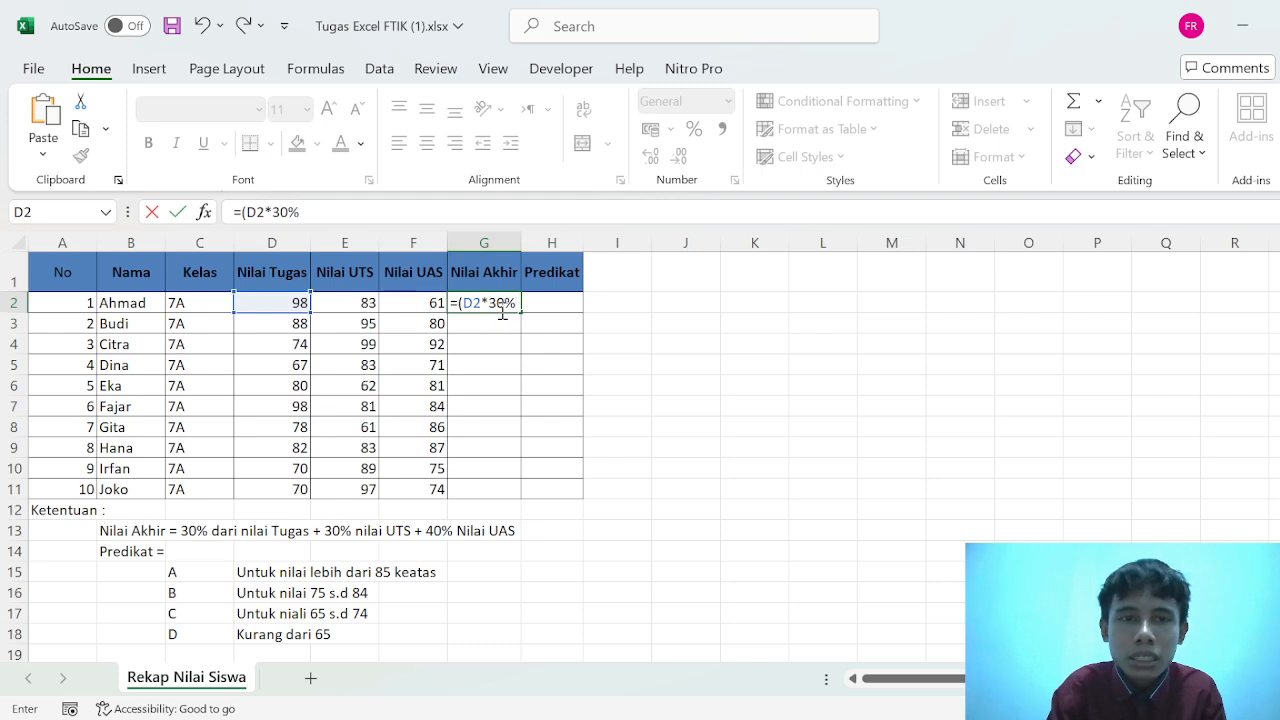
{"action": "type", "text": ")"}
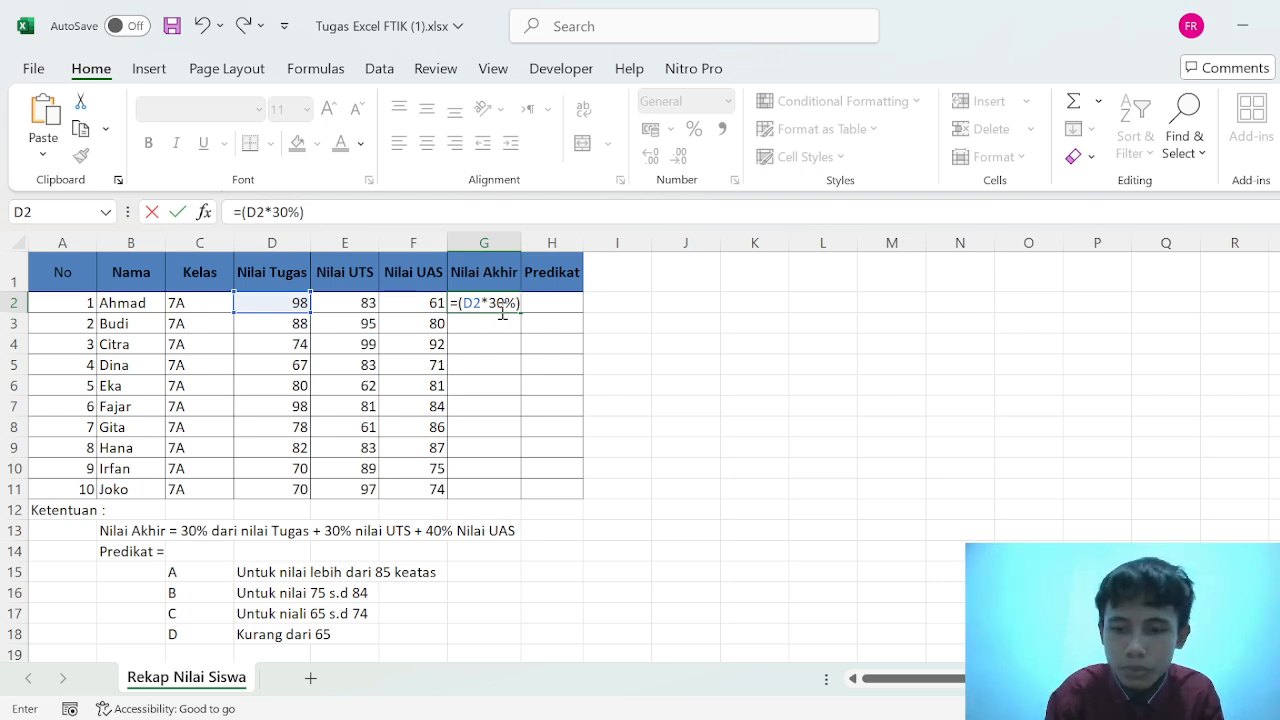
{"action": "type", "text": "+"}
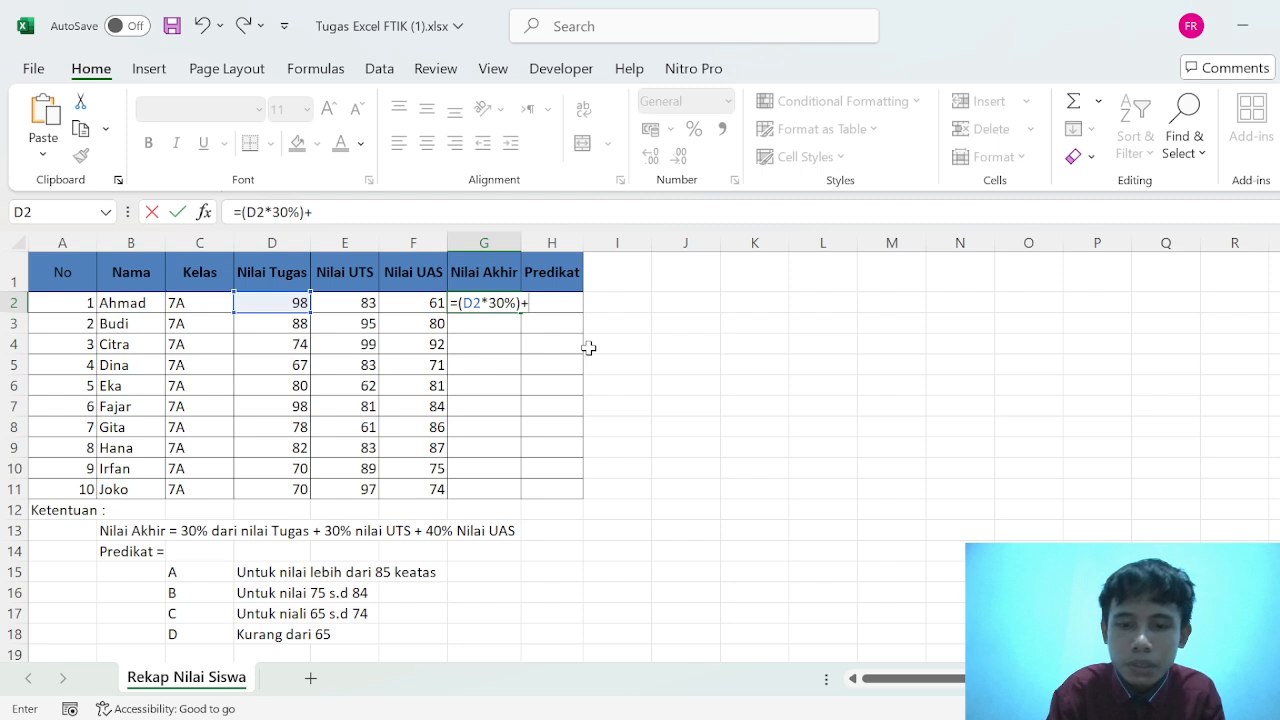
{"action": "type", "text": "("}
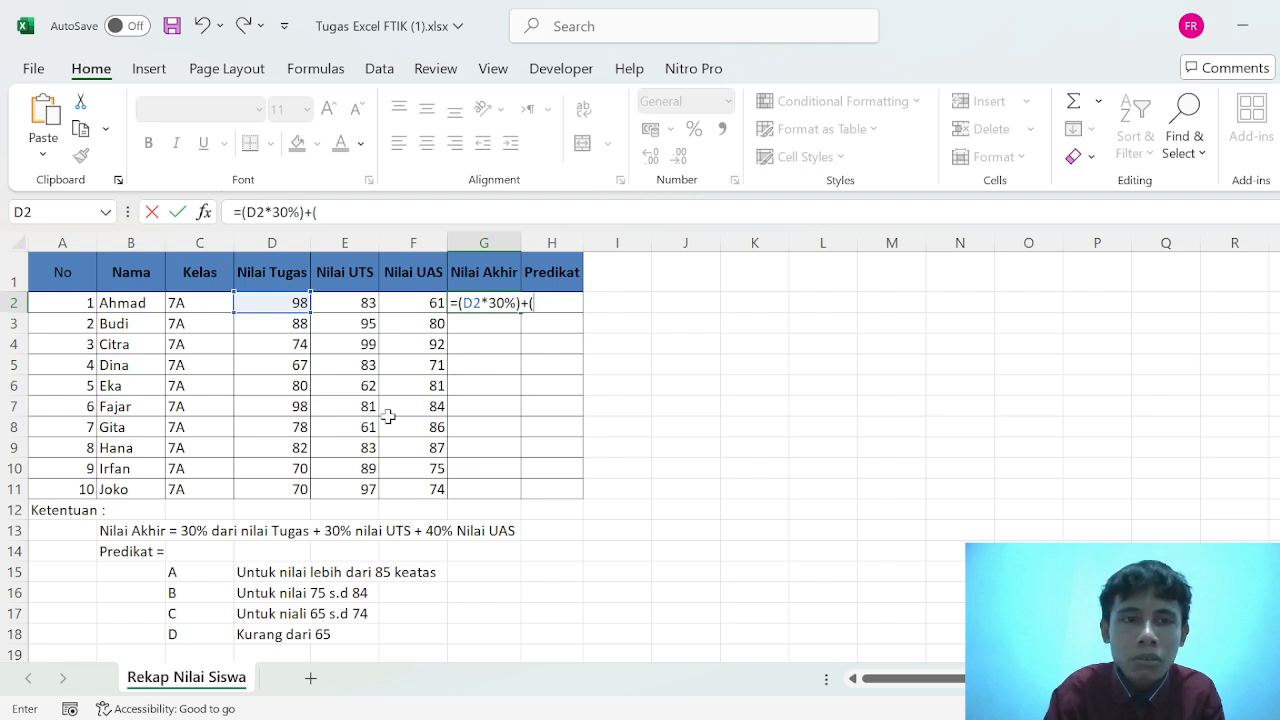
- Extend the G2 formula with the UTS score weighted at 30%: +(E2*30%)
{"action": "left_click", "coordinate": [334, 301]}
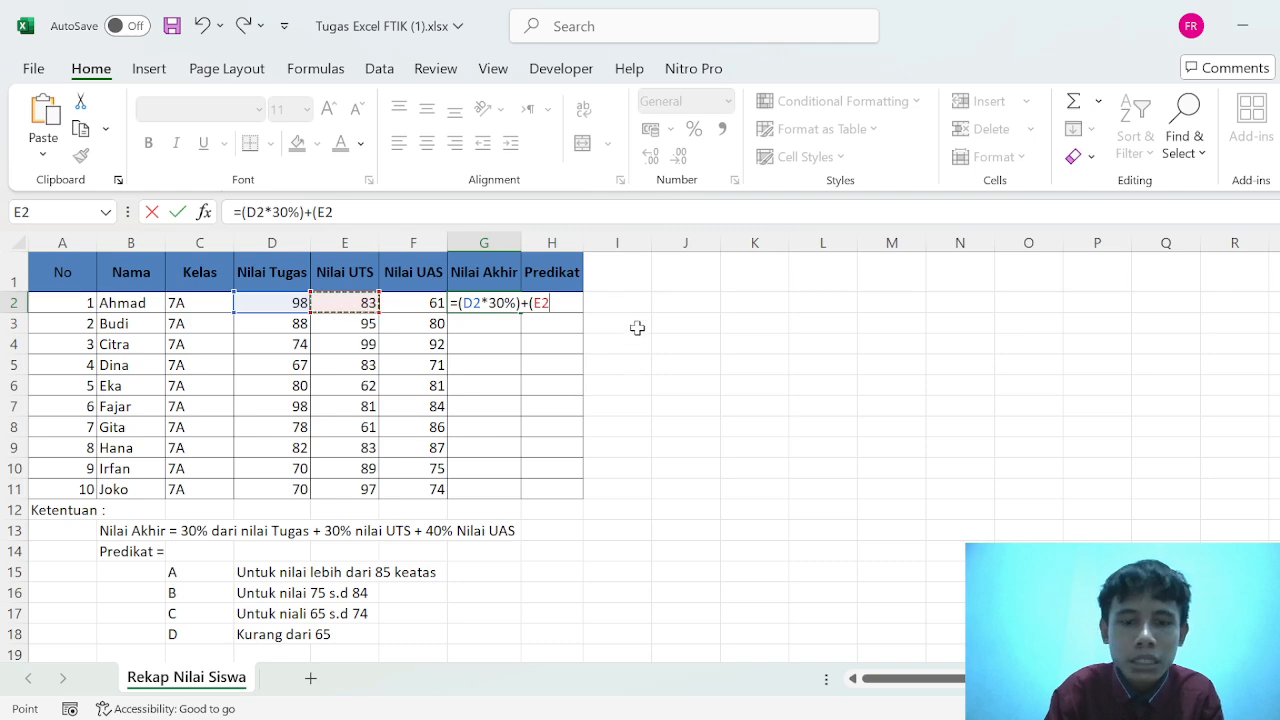
{"action": "type", "text": "*"}
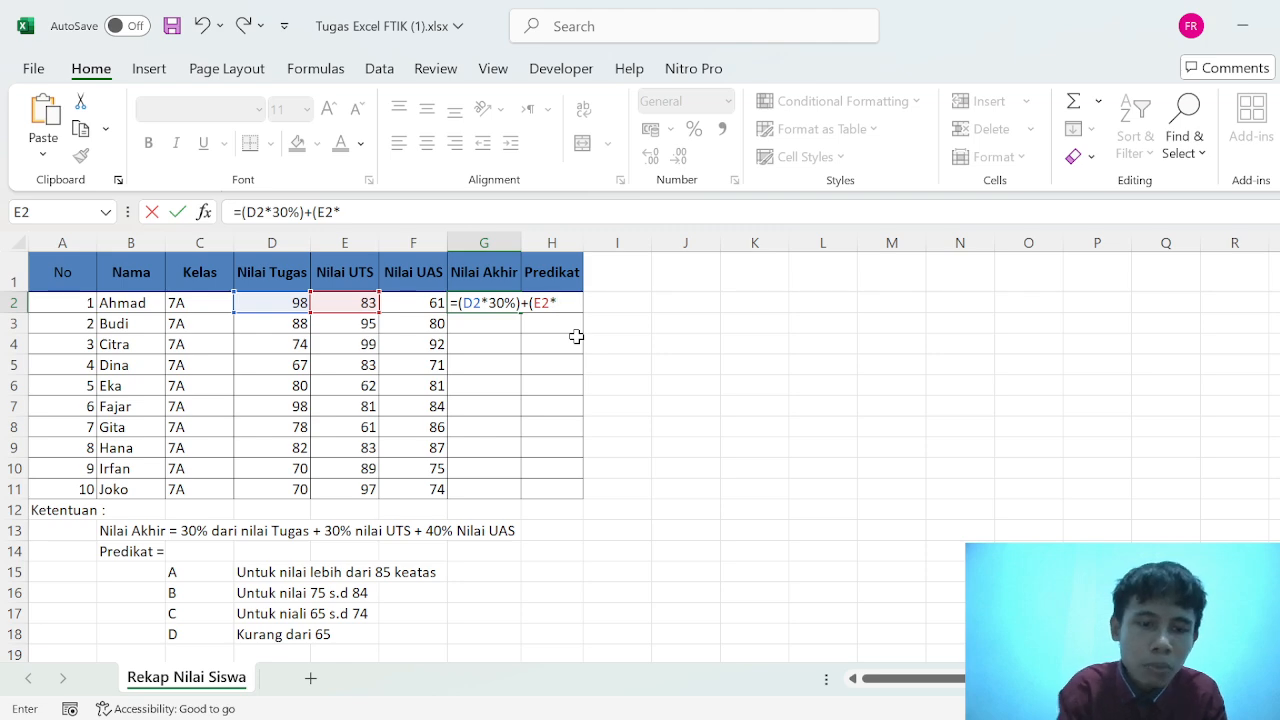
{"action": "type", "text": "30"}
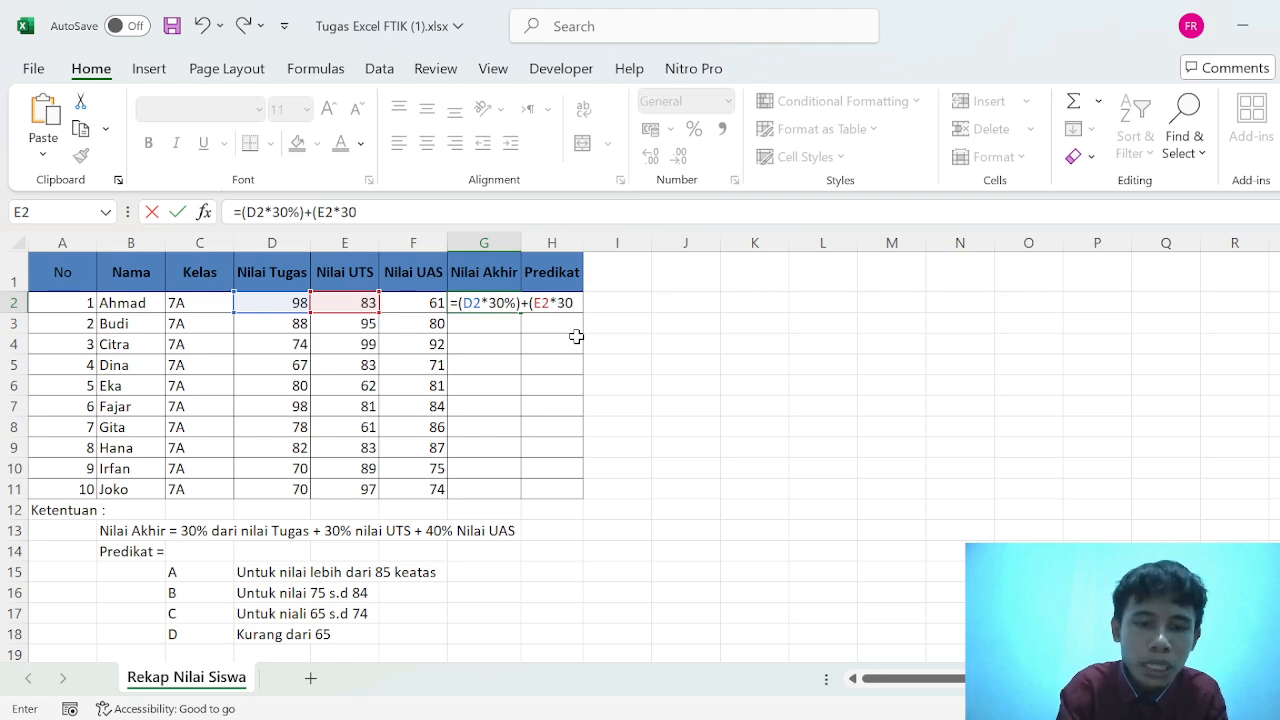
{"action": "type", "text": "%"}
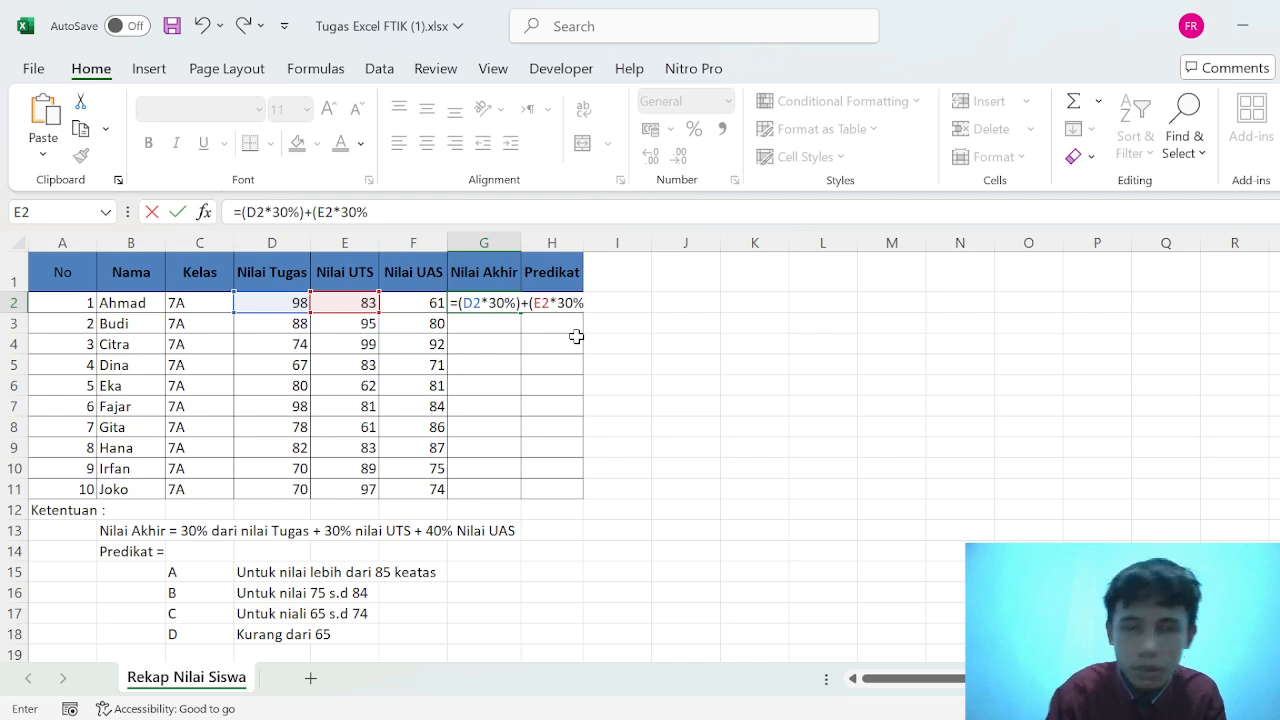
{"action": "type", "text": ")"}
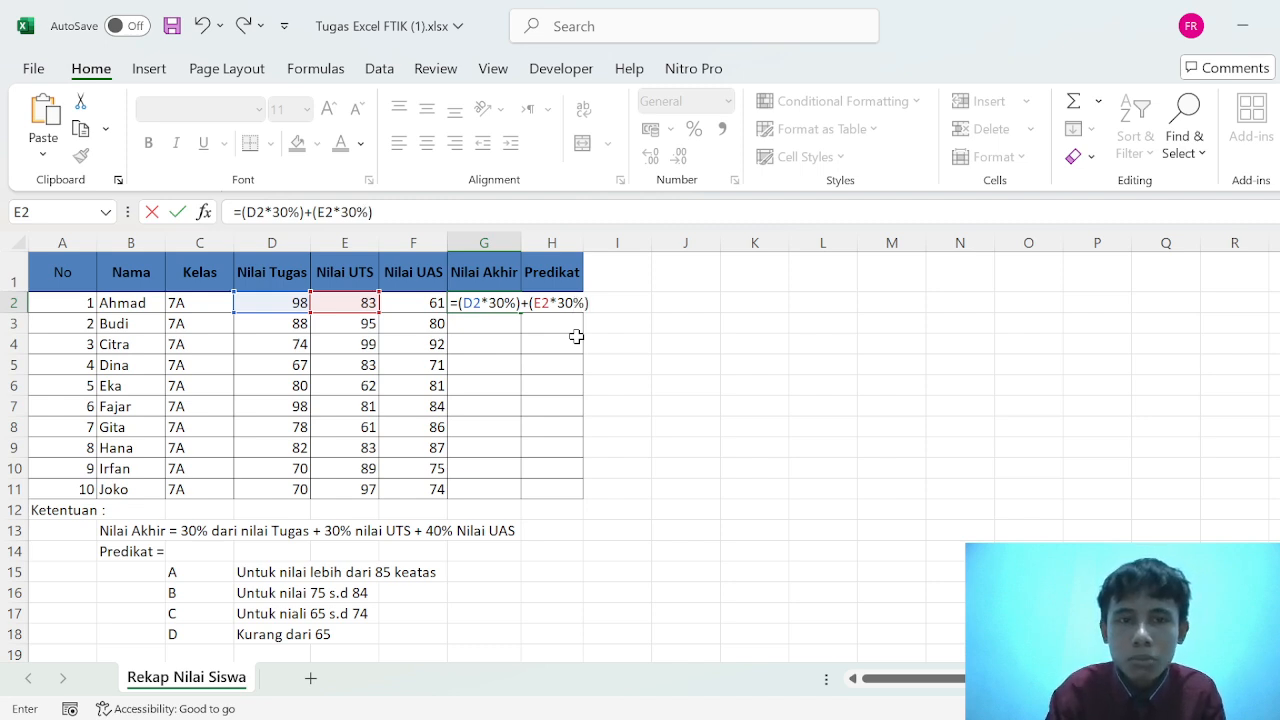
{"action": "type", "text": "+"}
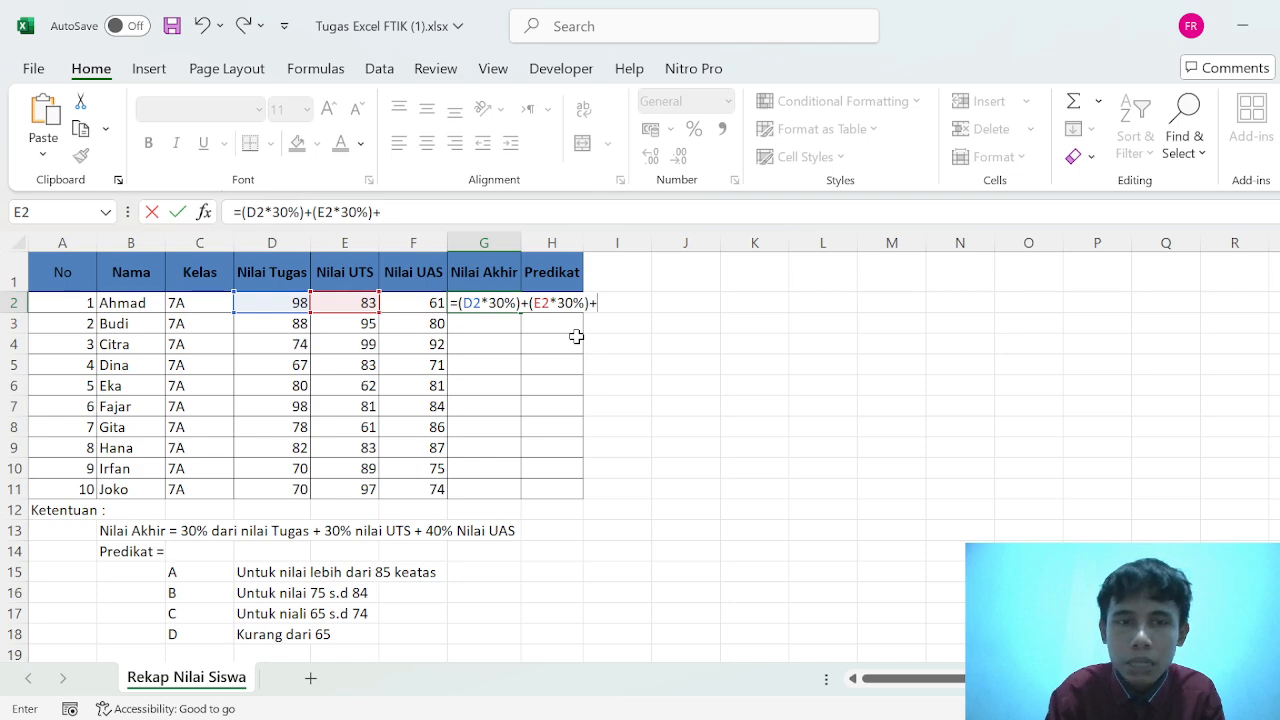
{"action": "type", "text": "("}
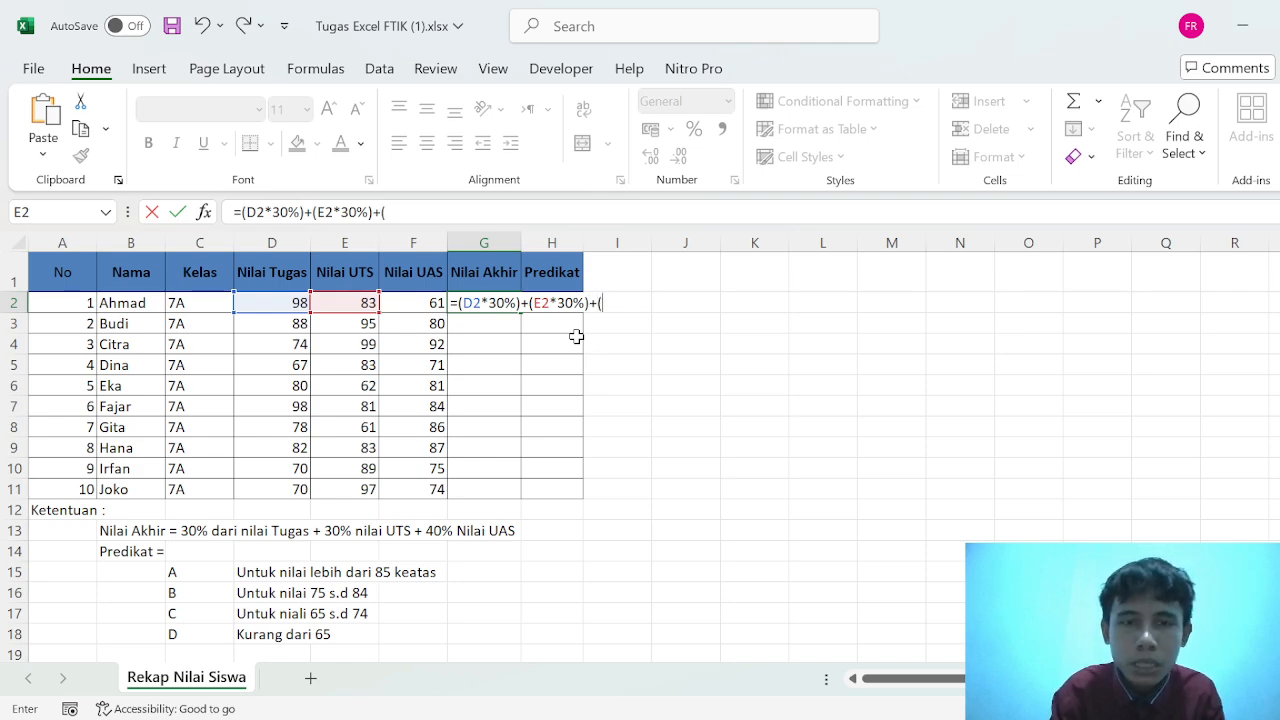
- Complete the G2 formula with the UAS score weighted at 40%, giving =(D2*30%)+(E2*30%)+(F2*40%), and enter it
{"action": "left_click", "coordinate": [436, 303]}
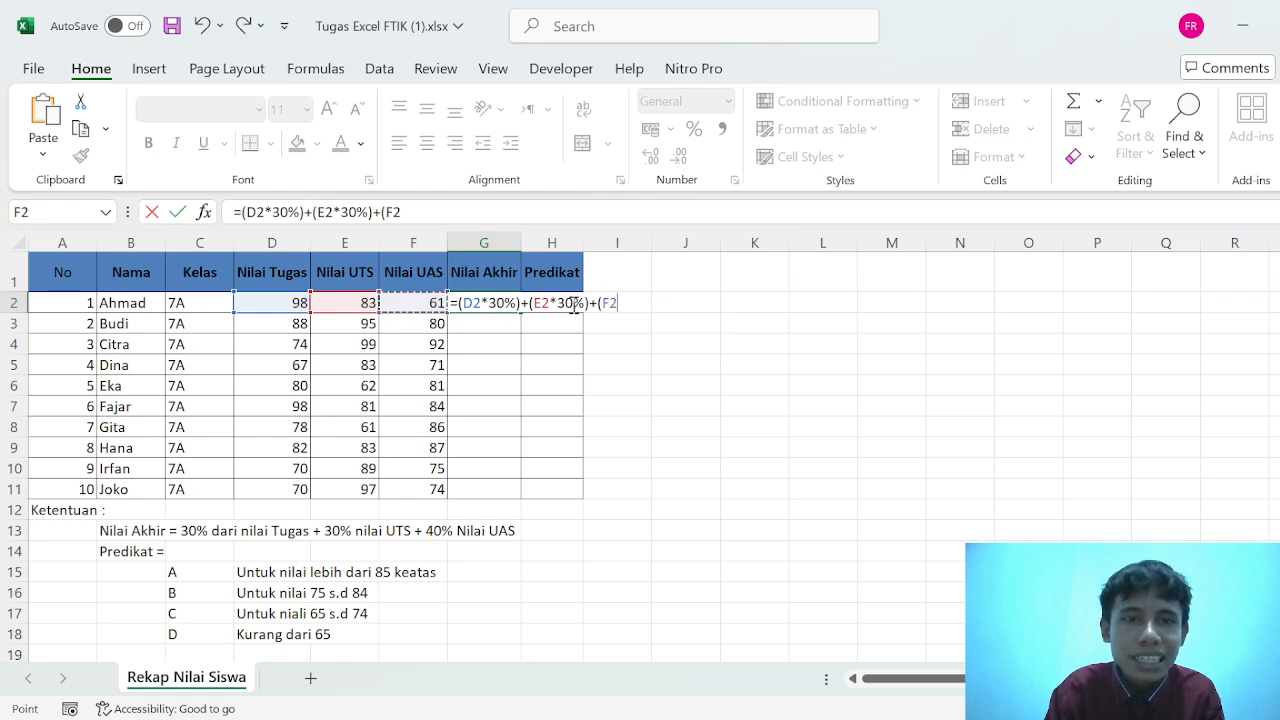
{"action": "type", "text": "*"}
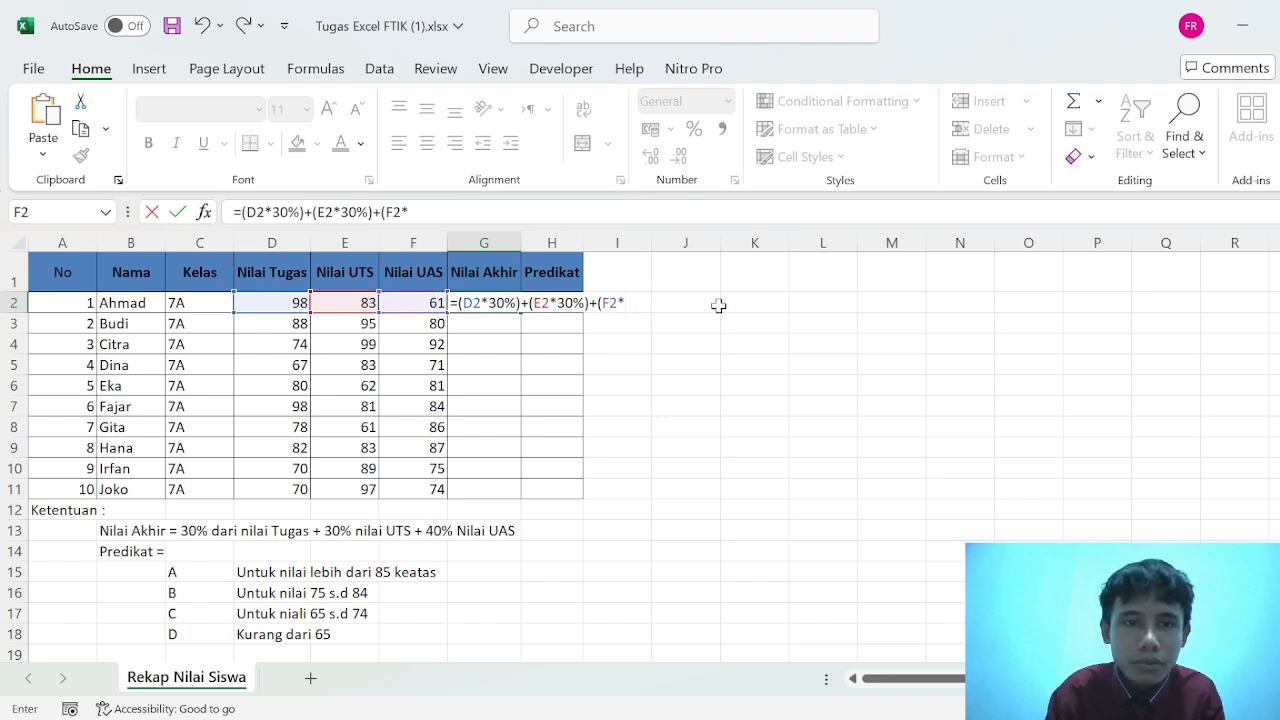
{"action": "type", "text": "$"}
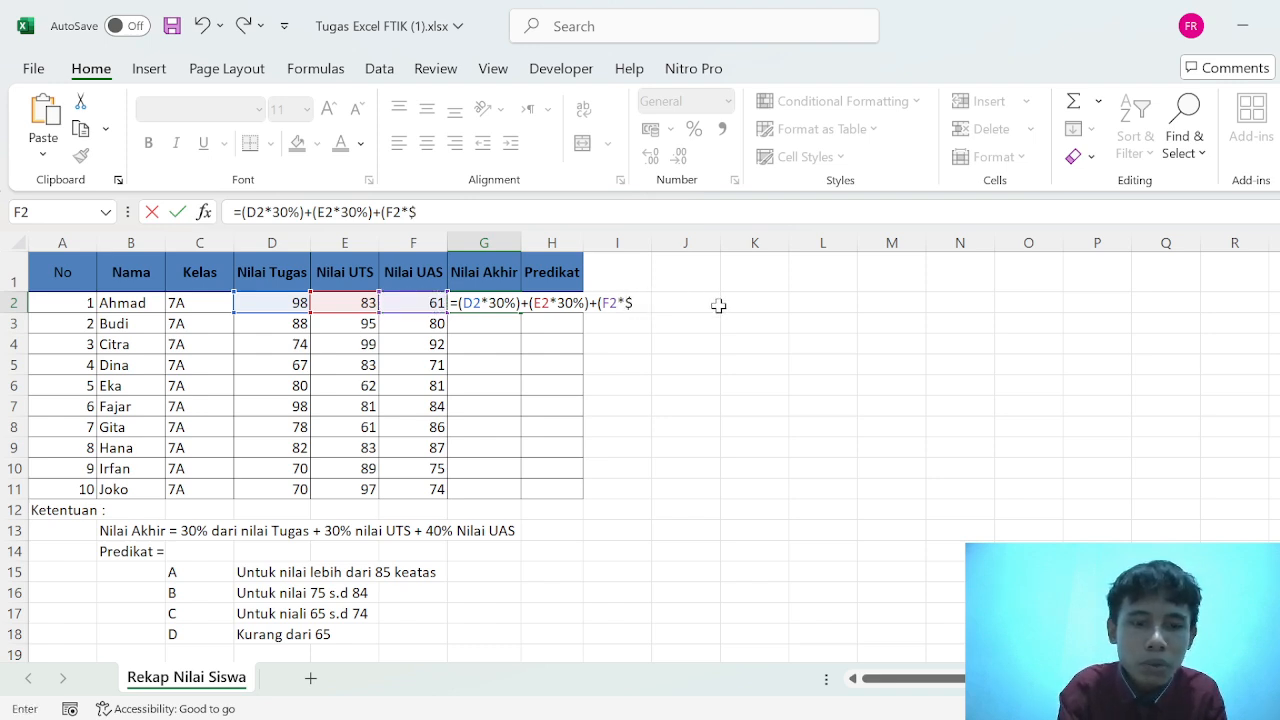
{"action": "type", "text": "0%"}
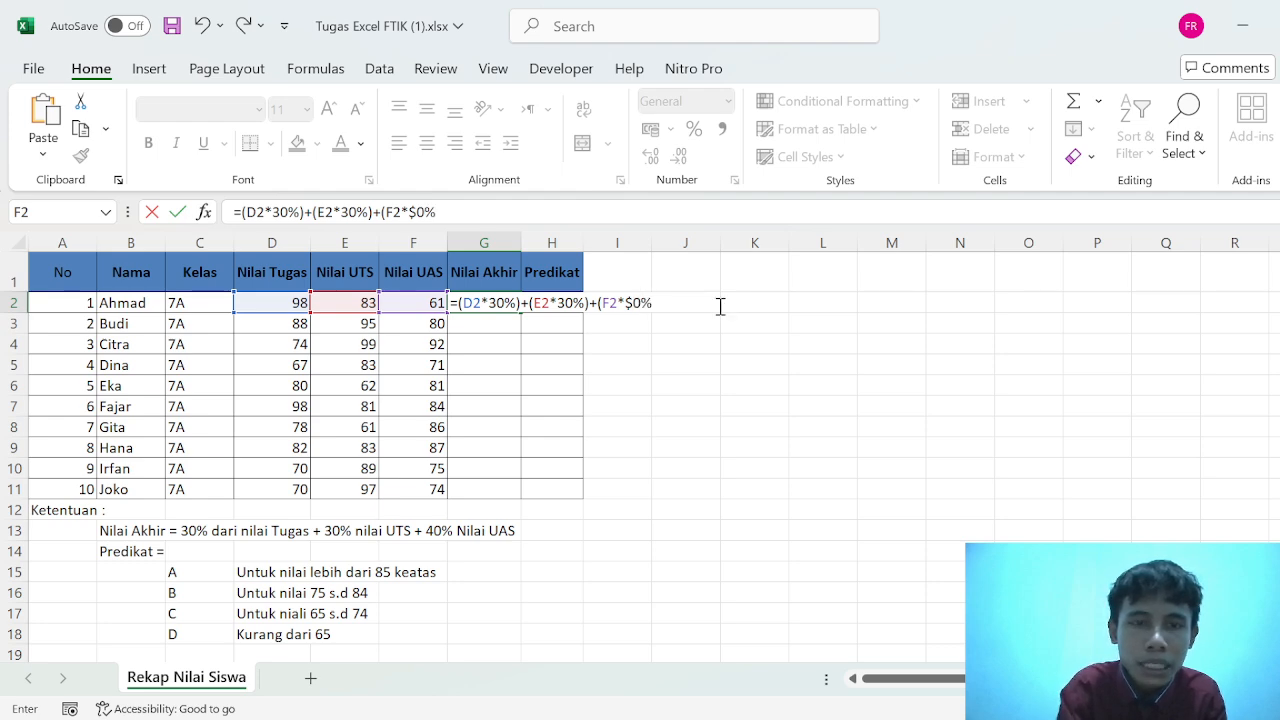
{"action": "left_click", "coordinate": [636, 302]}
{"action": "key", "text": "BackSpace"}
{"action": "key", "text": "BackSpace"}
{"action": "type", "text": "40%"}
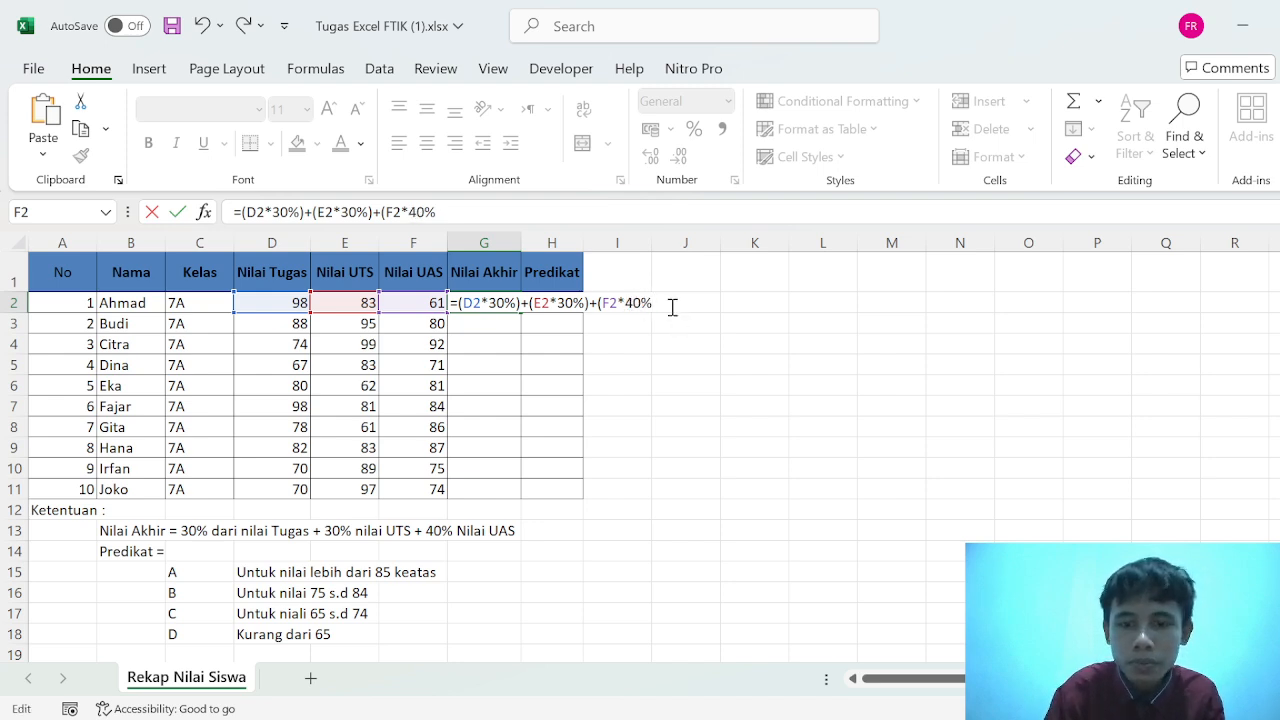
{"action": "type", "text": "0"}
{"action": "key", "text": "BackSpace"}
{"action": "type", "text": ")"}
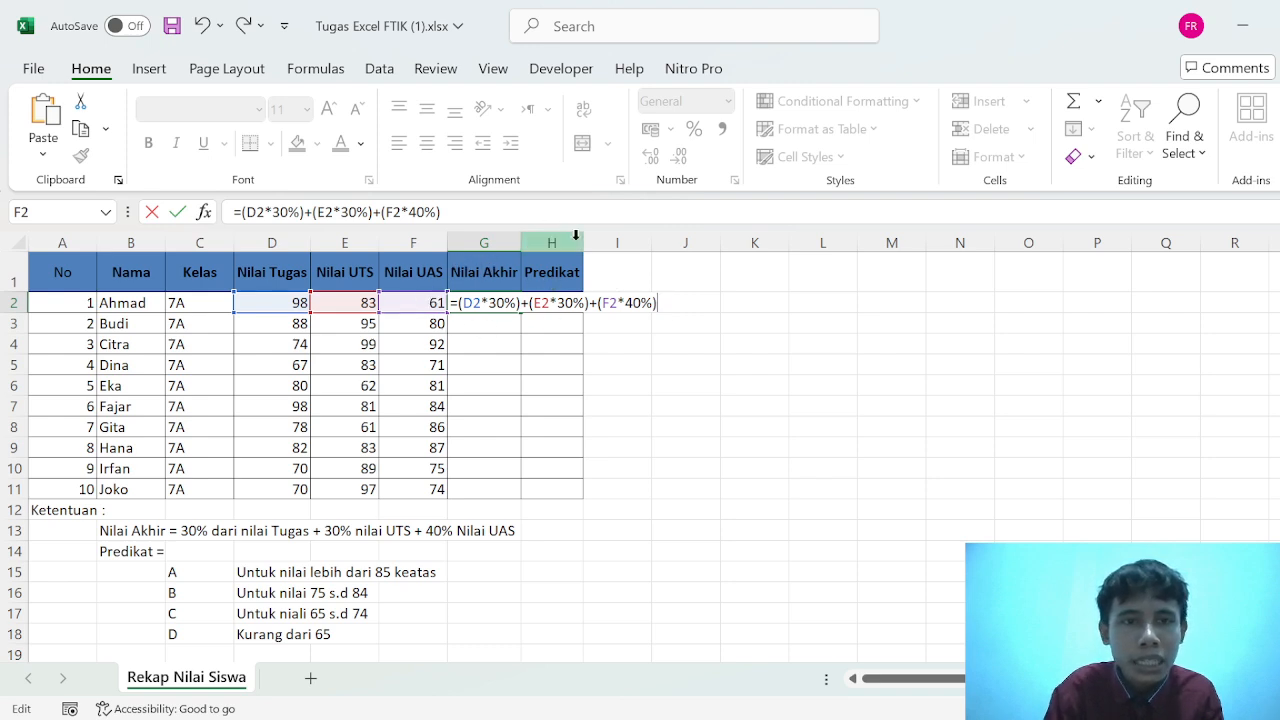
{"action": "key", "text": "Return"}
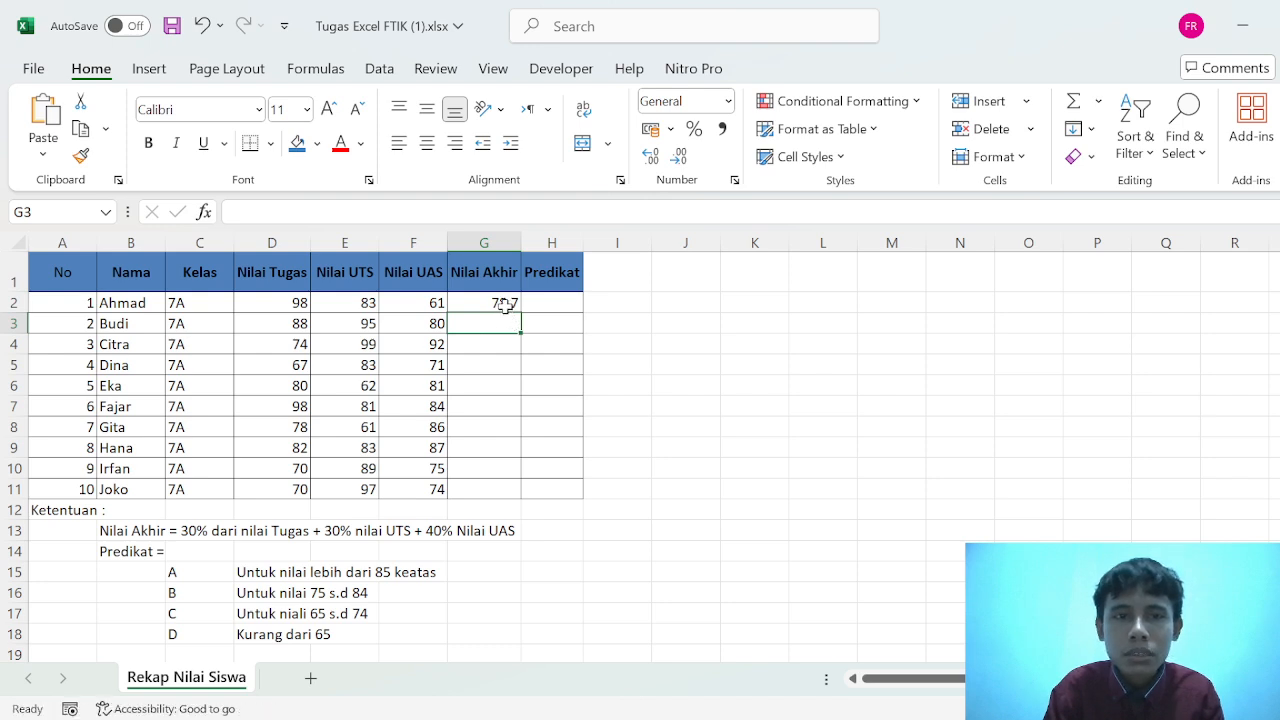
- Clear the Nilai Akhir formula from cell G2
{"action": "left_click", "coordinate": [505, 304]}
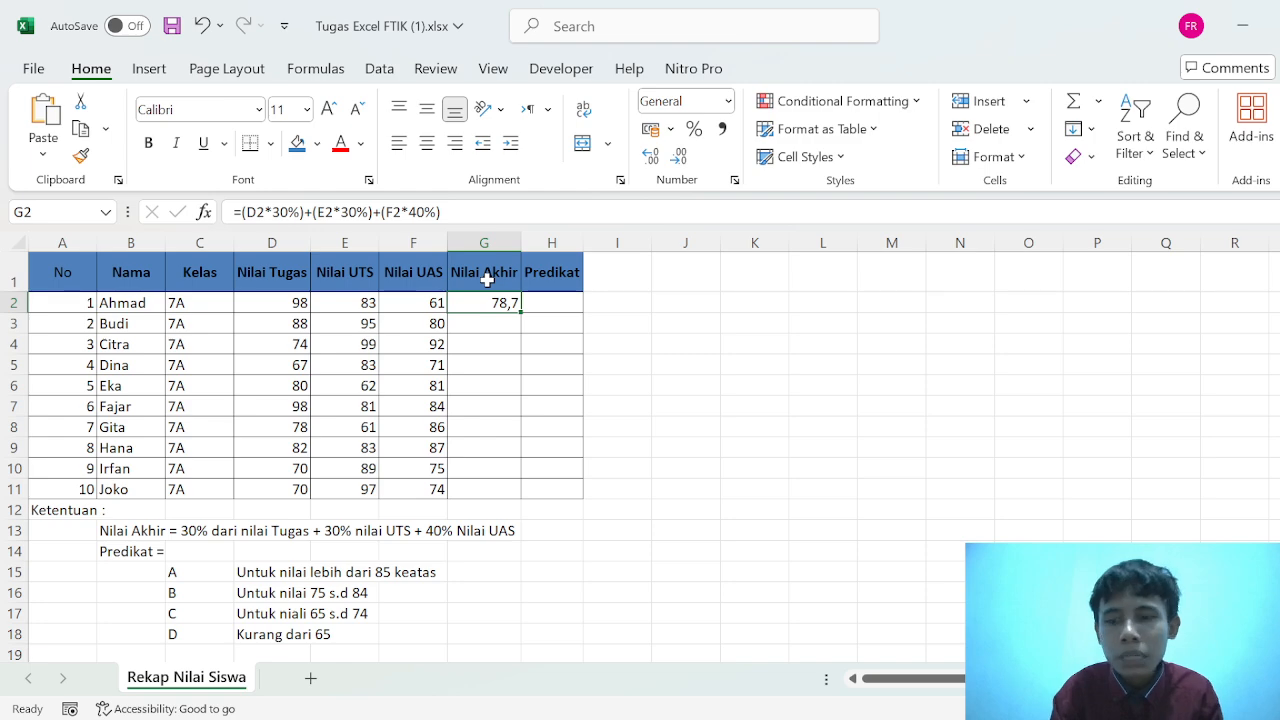
{"action": "key", "text": "BackSpace"}
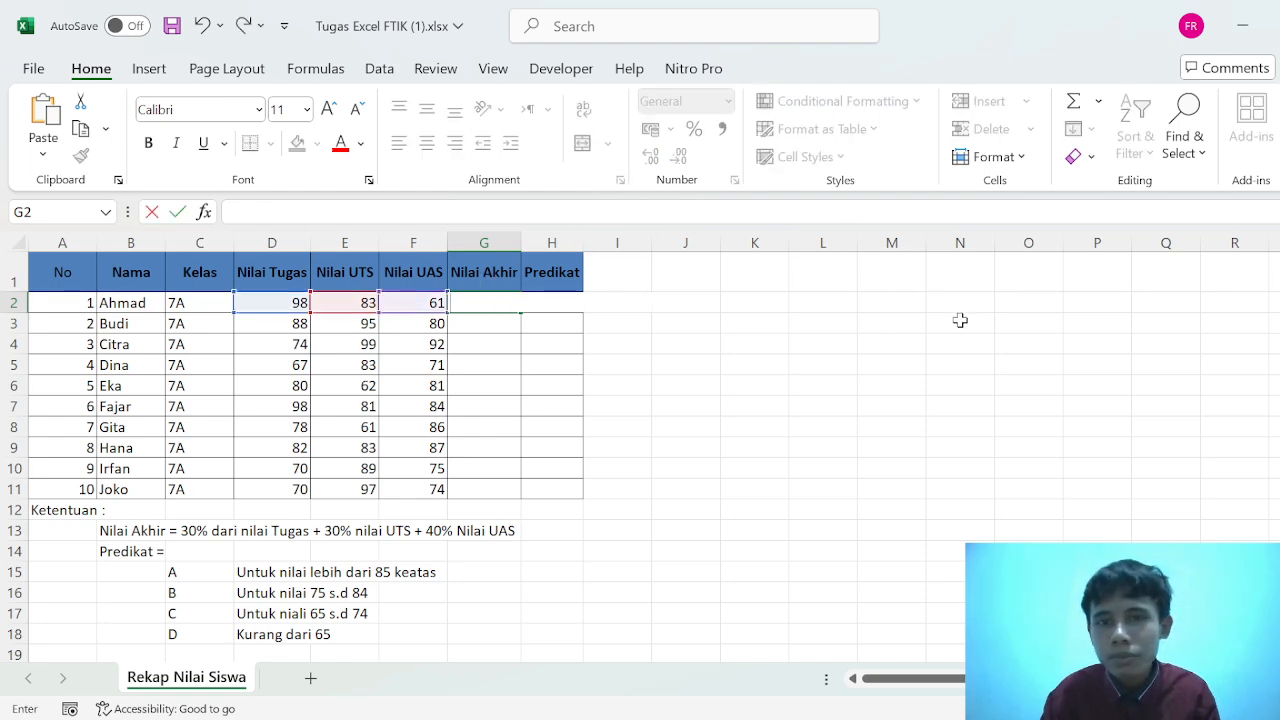
{"action": "left_click", "coordinate": [992, 311]}
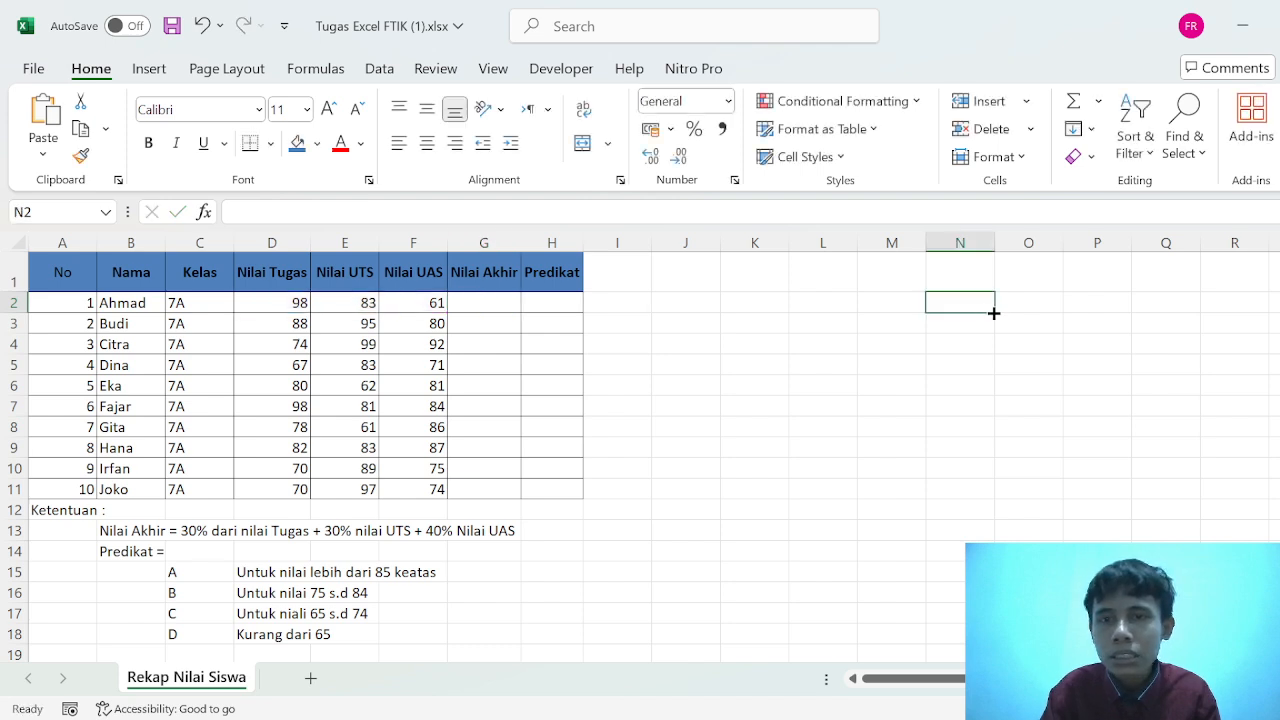
- Enter the weights 30%, 30% and 40% in cells O2, P2 and Q2
{"action": "left_click", "coordinate": [1005, 310]}
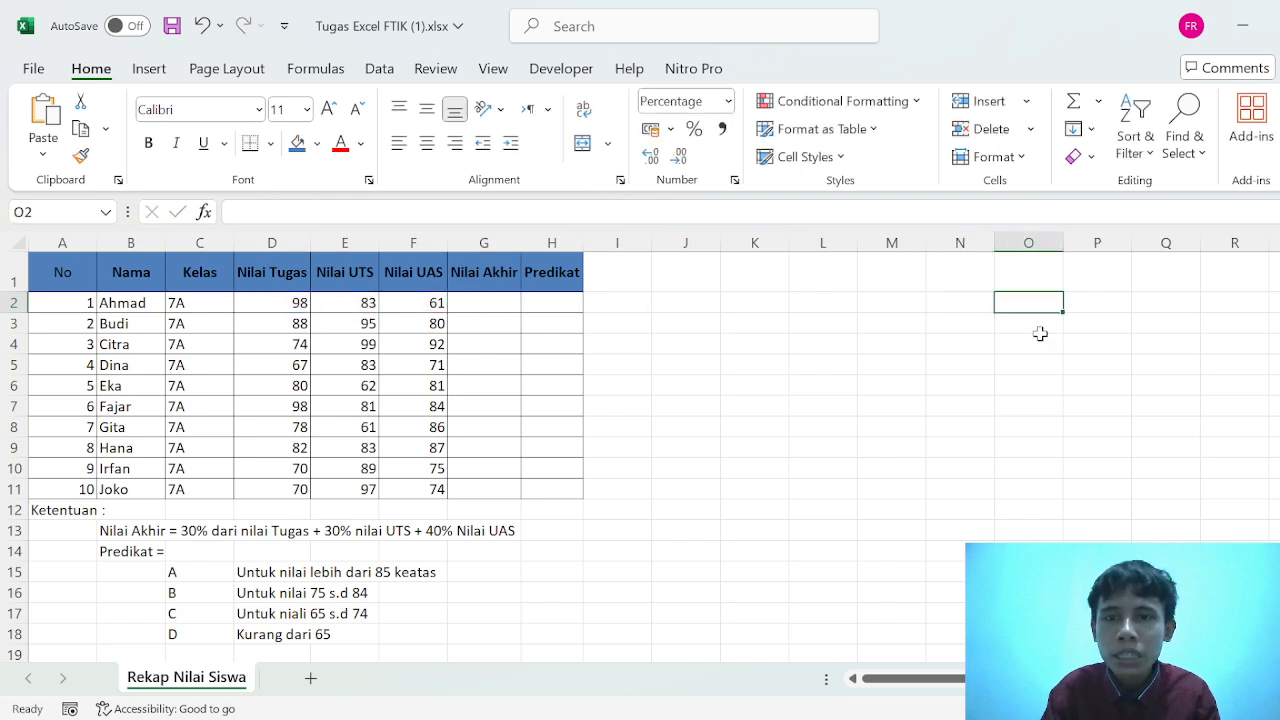
{"action": "left_click", "coordinate": [1040, 338]}
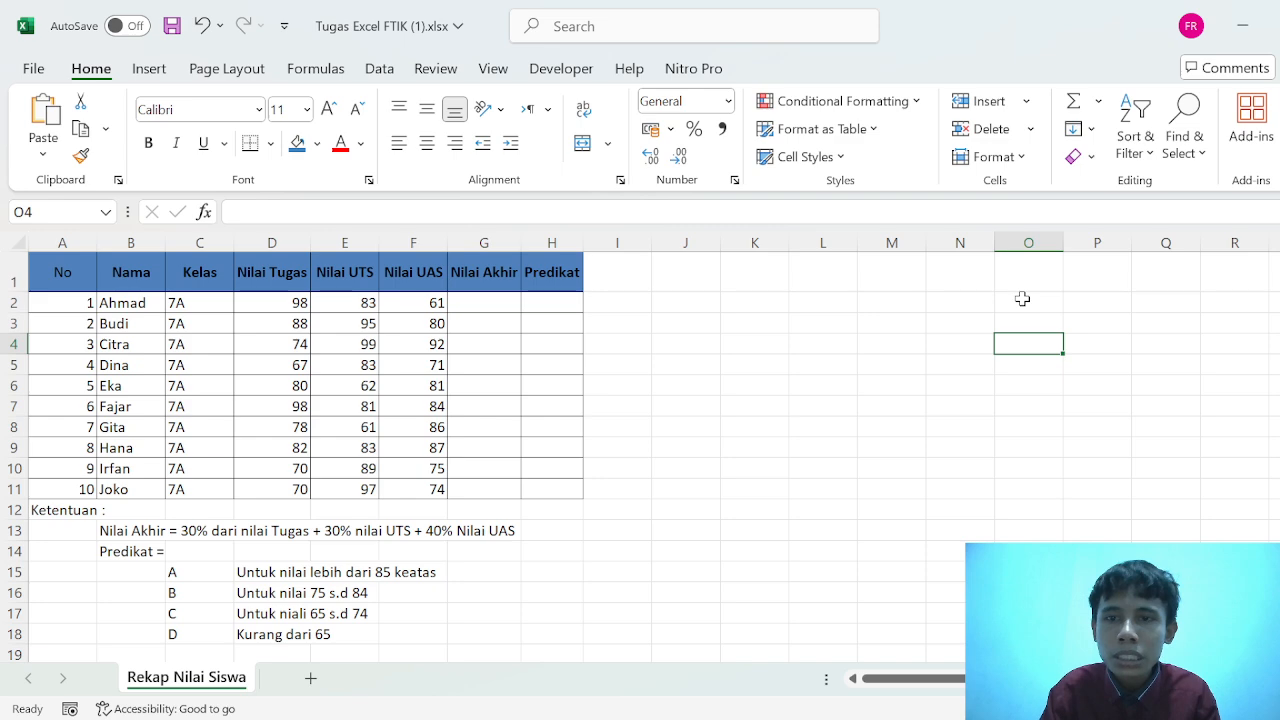
{"action": "left_click", "coordinate": [1022, 298]}
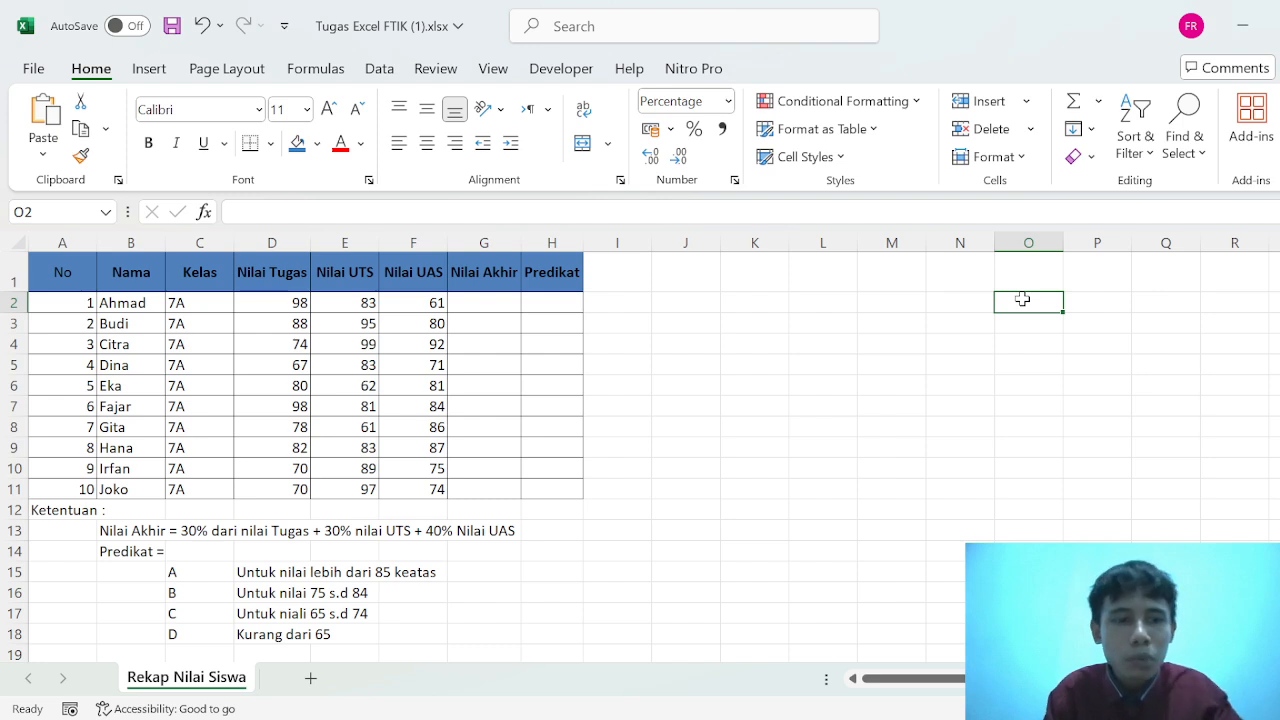
{"action": "type", "text": "30"}
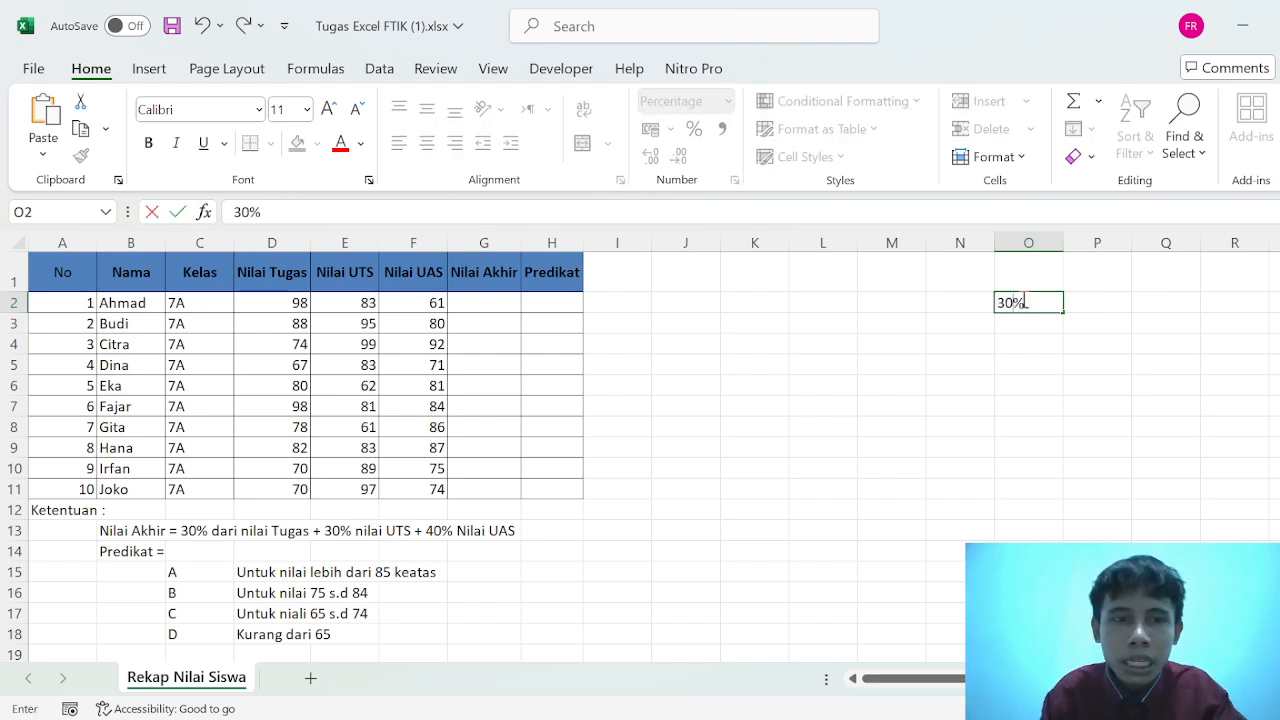
{"action": "key", "text": "Tab"}
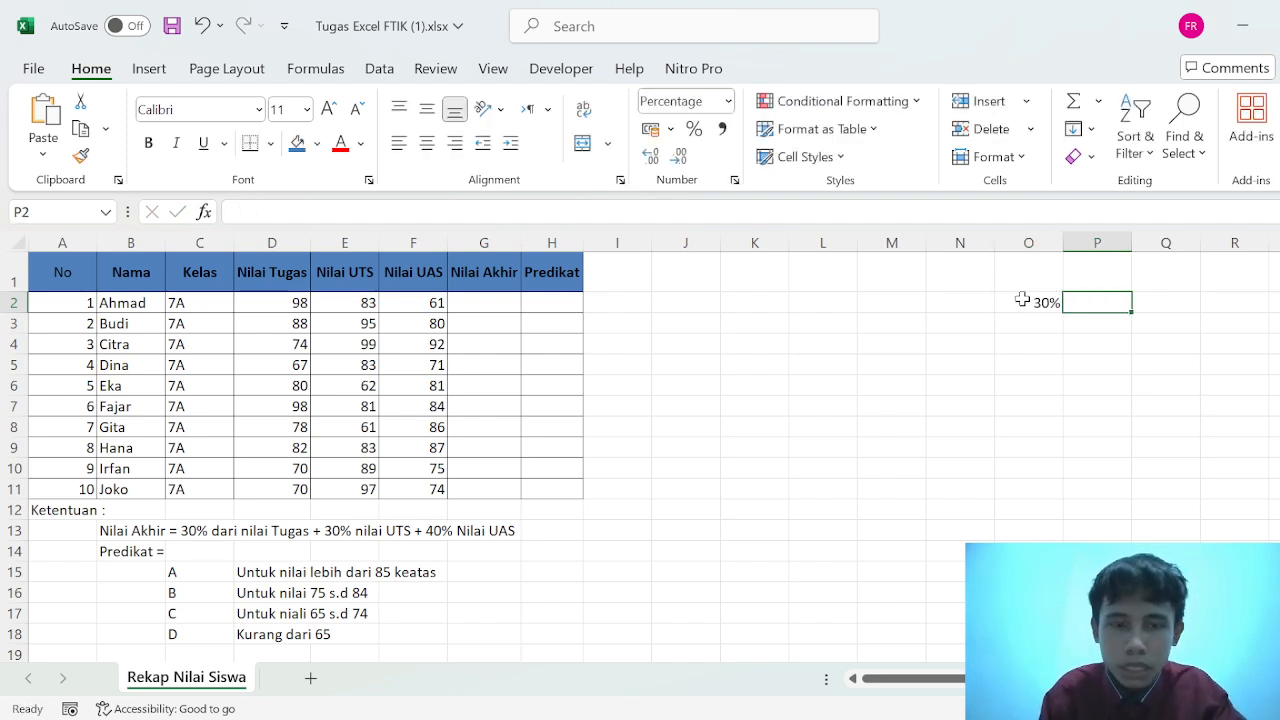
{"action": "type", "text": "3"}
{"action": "type", "text": "0"}
{"action": "key", "text": "Tab"}
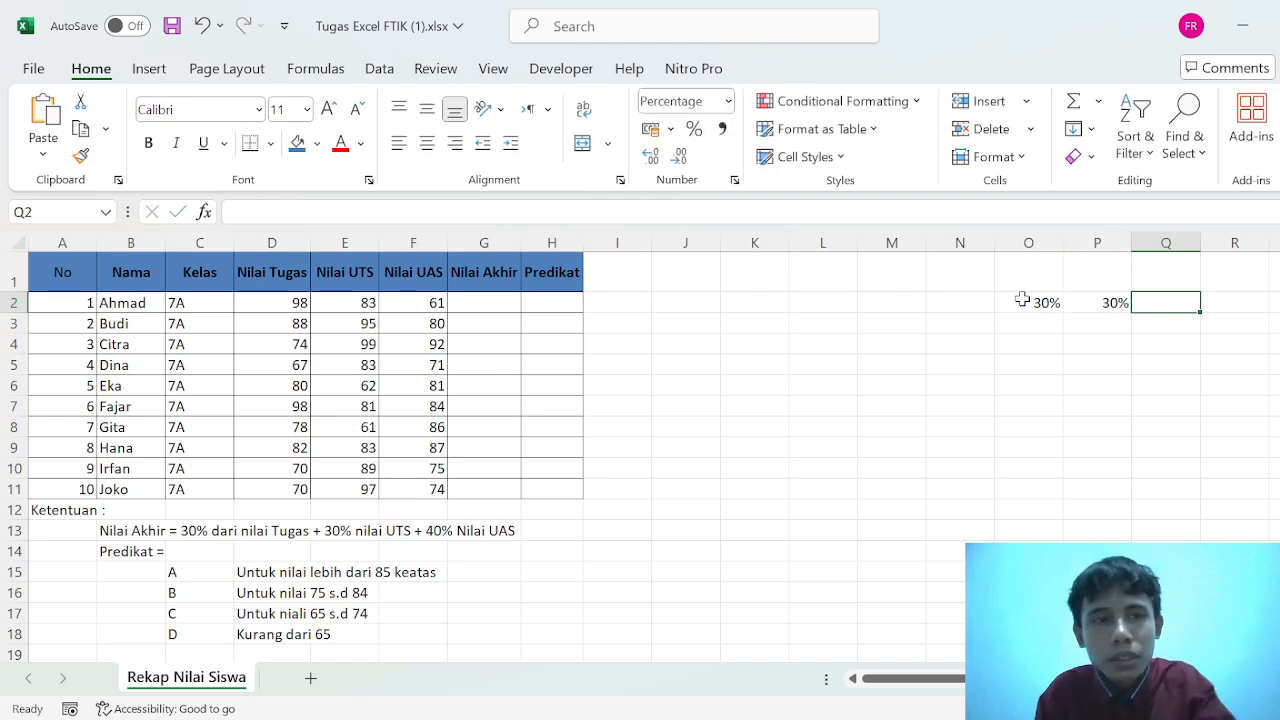
{"action": "type", "text": "40"}
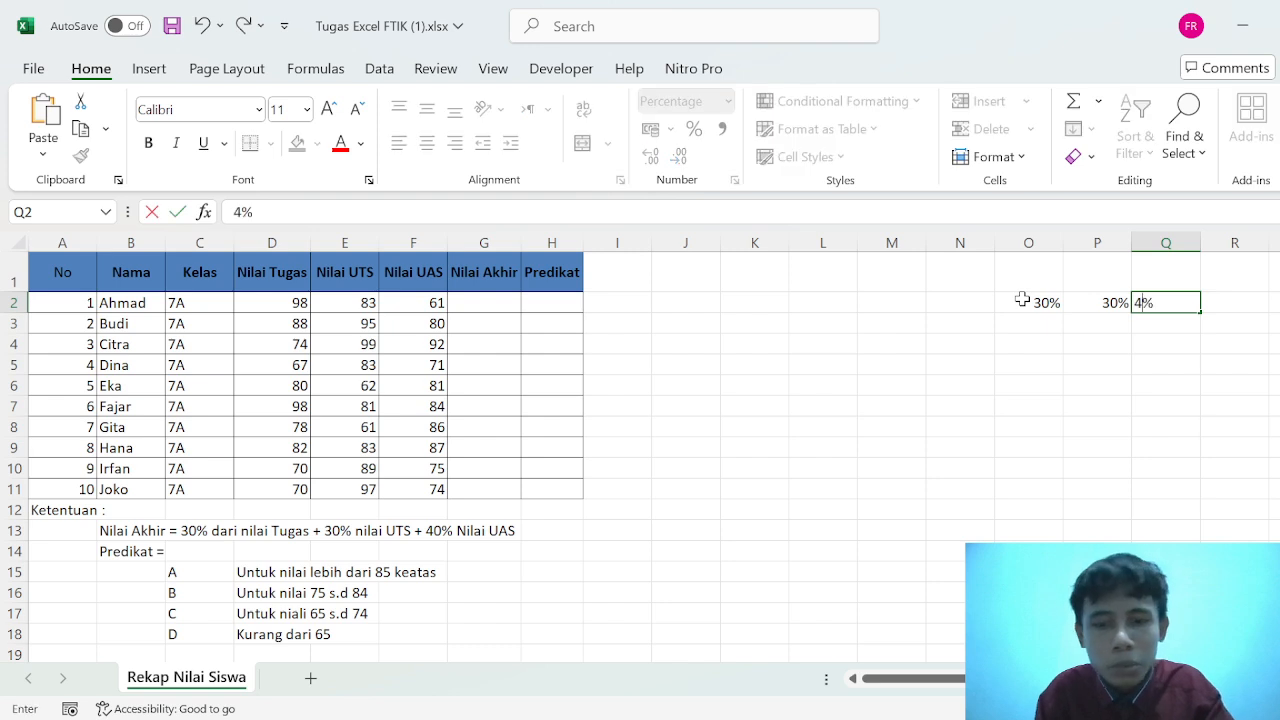
{"action": "left_click", "coordinate": [880, 368]}
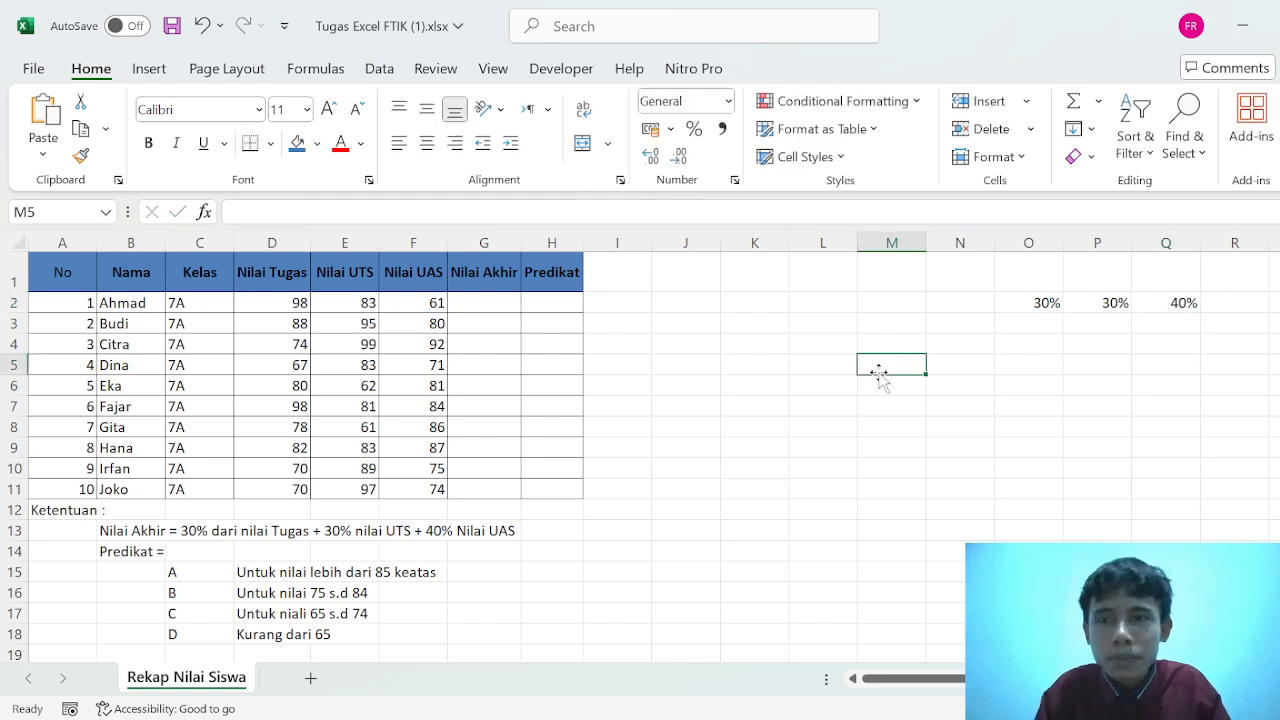
- Start a SUMPRODUCT formula in G2 with the scores D2:F2 as its first array
{"action": "left_click", "coordinate": [471, 306]}
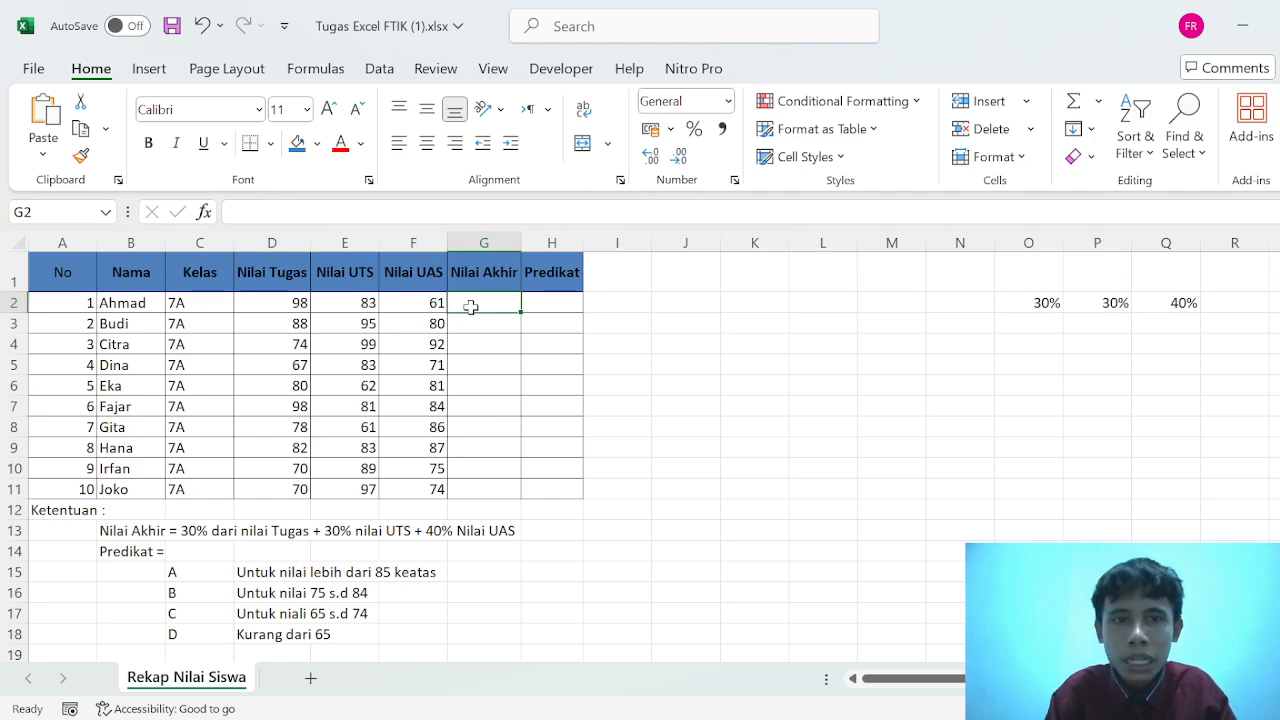
{"action": "type", "text": "="}
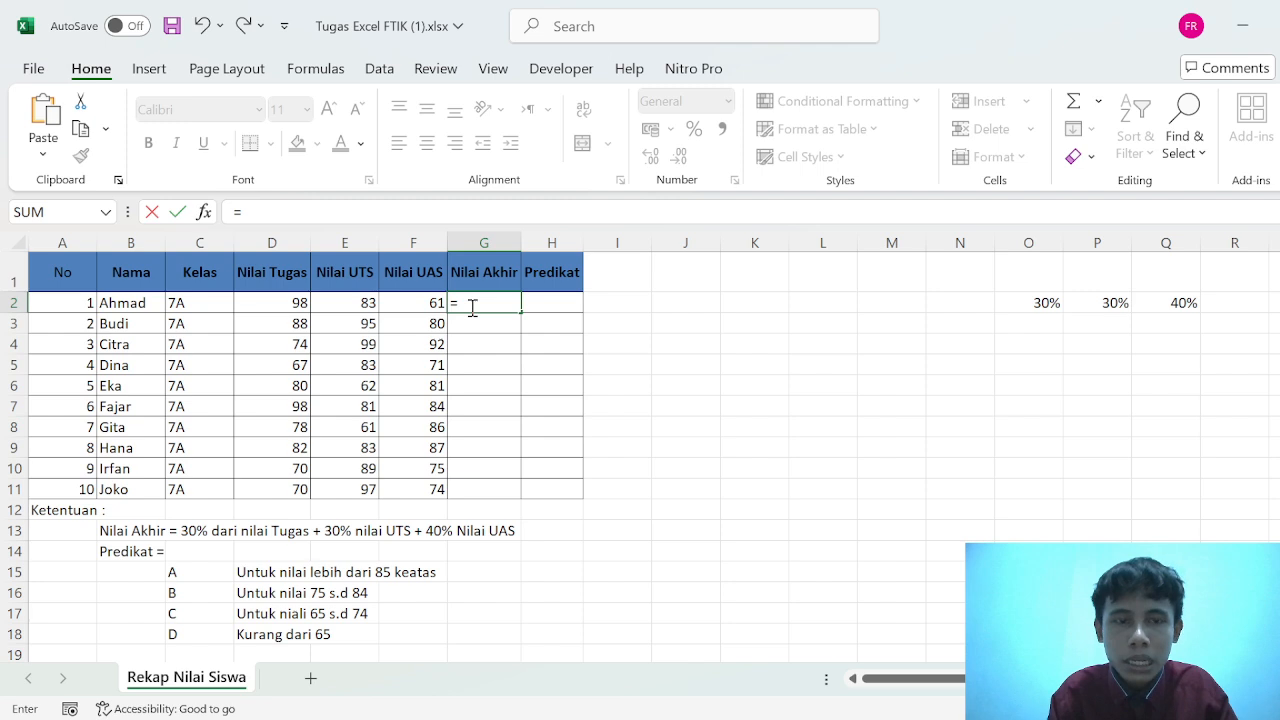
{"action": "type", "text": "sump"}
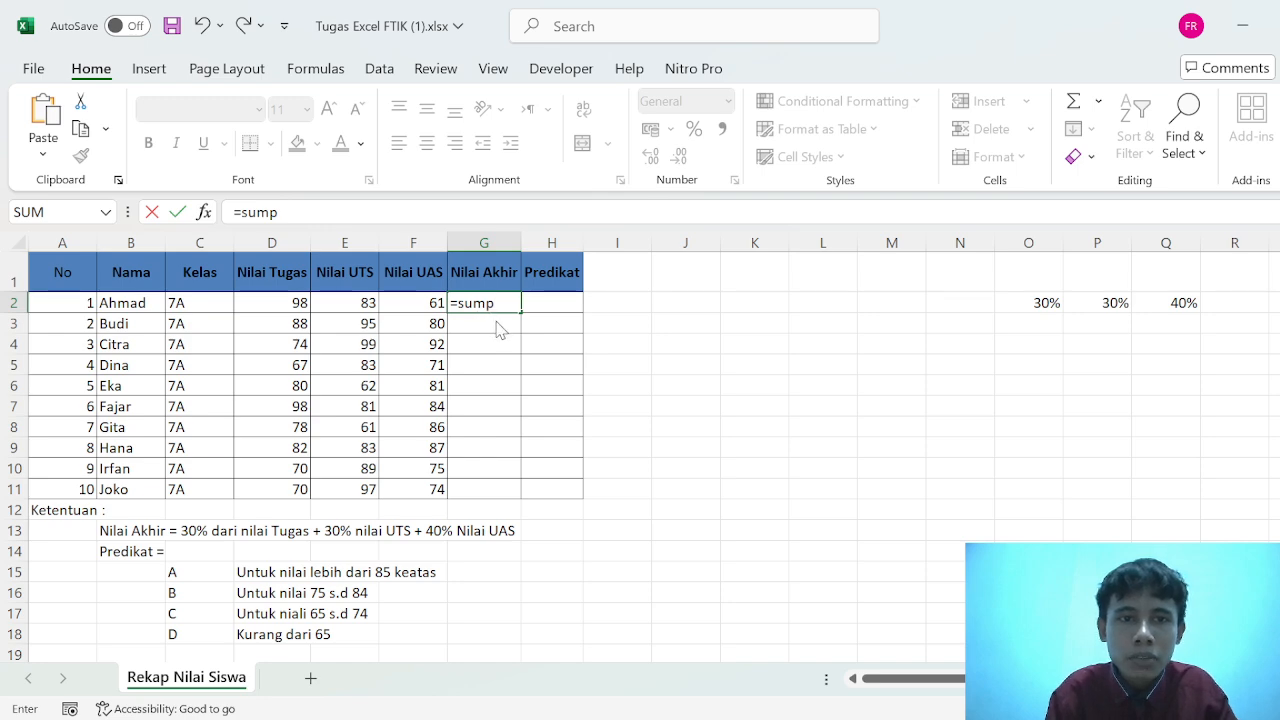
{"action": "key", "text": "Tab"}
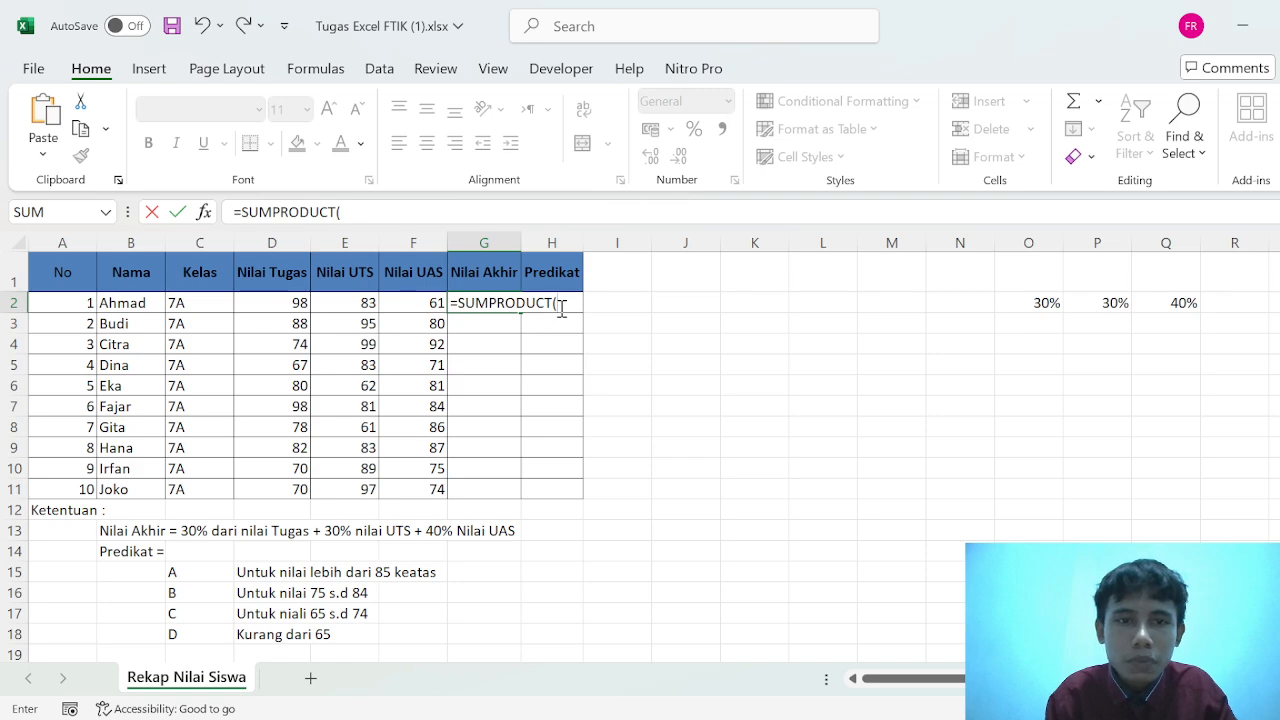
{"action": "left_click", "coordinate": [260, 303]}
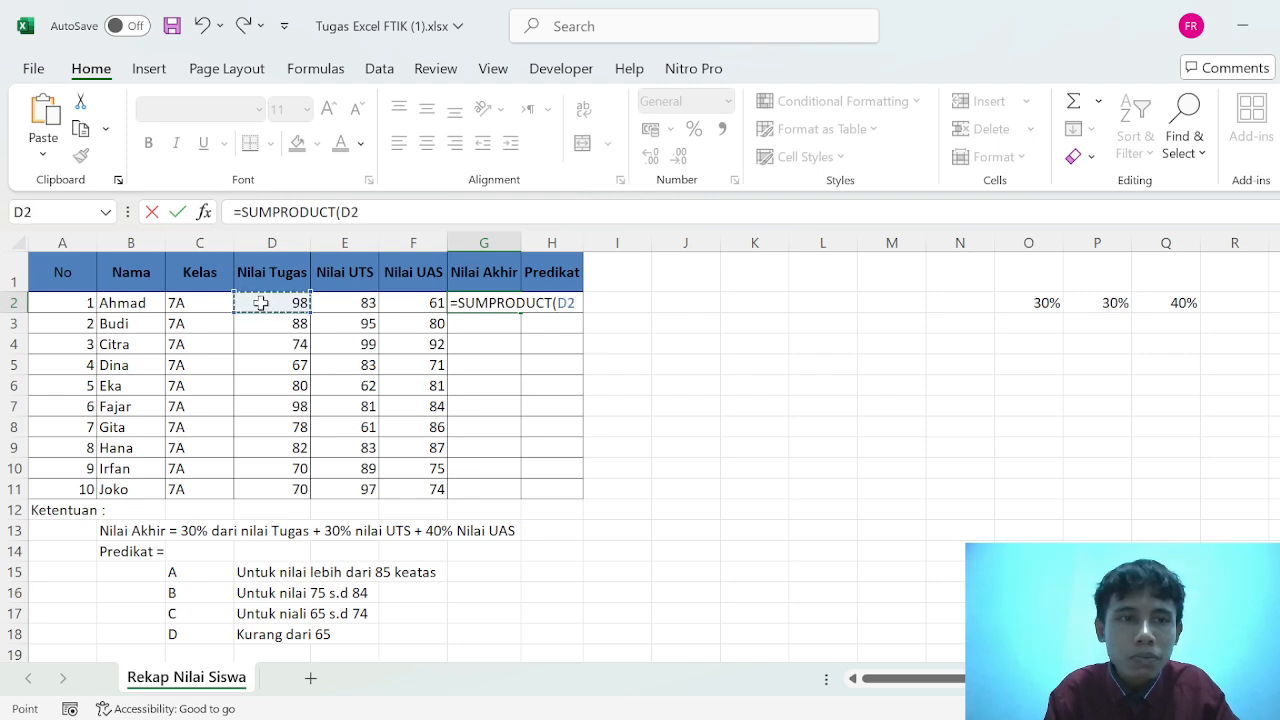
{"action": "left_click_drag", "start_coordinate": [303, 307], "coordinate": [437, 305]}
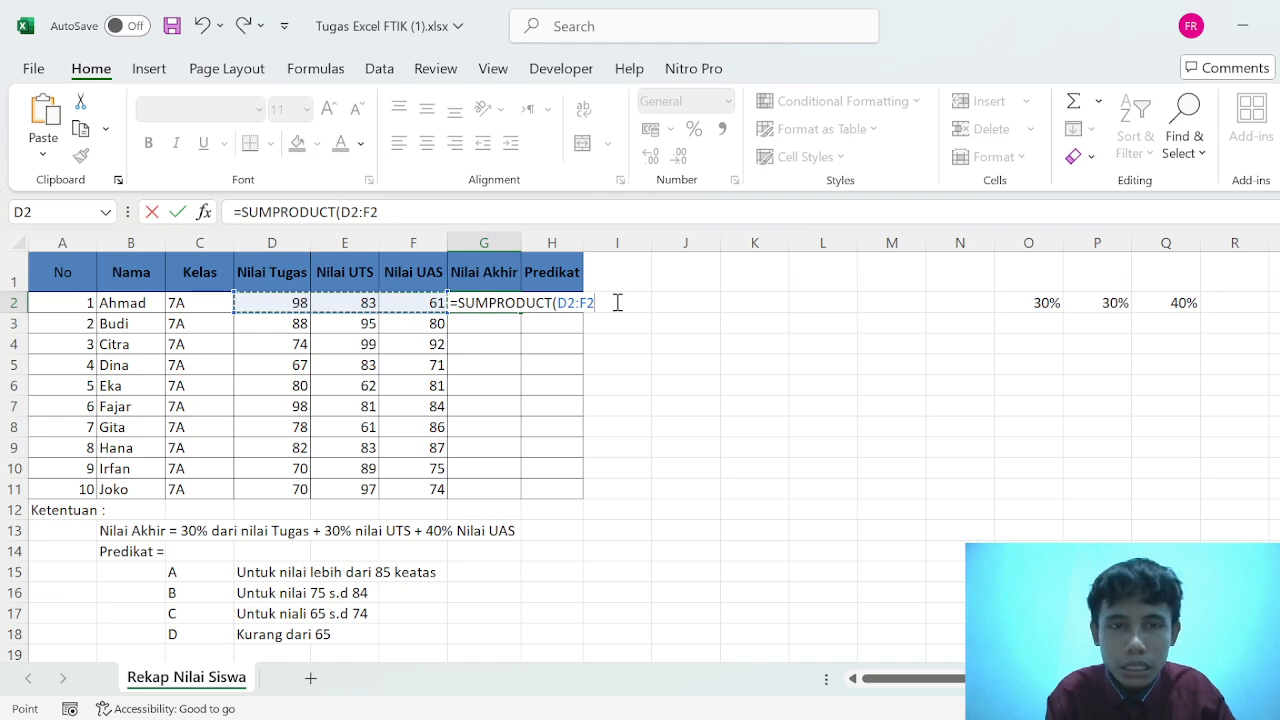
- Add the weights as the absolute range $O$2:$Q$2 and enter the formula as =SUMPRODUCT(D2:F2;$O$2:$Q$2)
{"action": "type", "text": ";"}
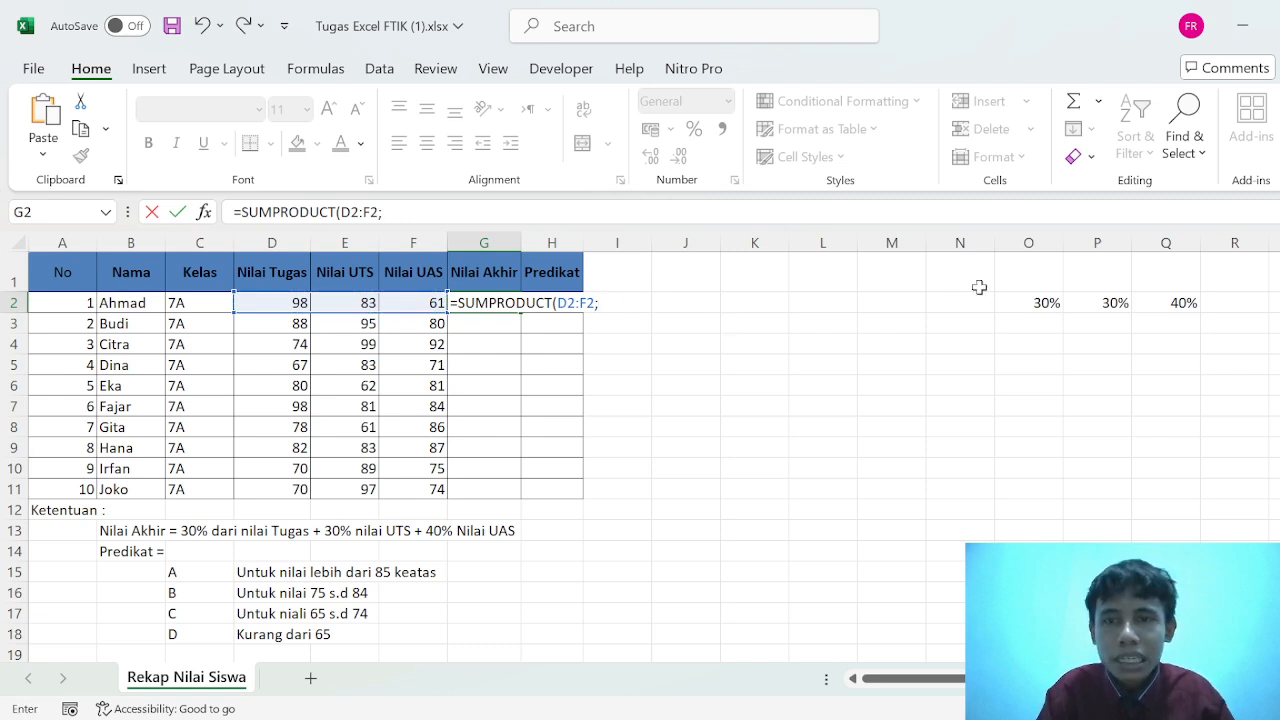
{"action": "left_click_drag", "start_coordinate": [1020, 303], "coordinate": [1142, 304]}
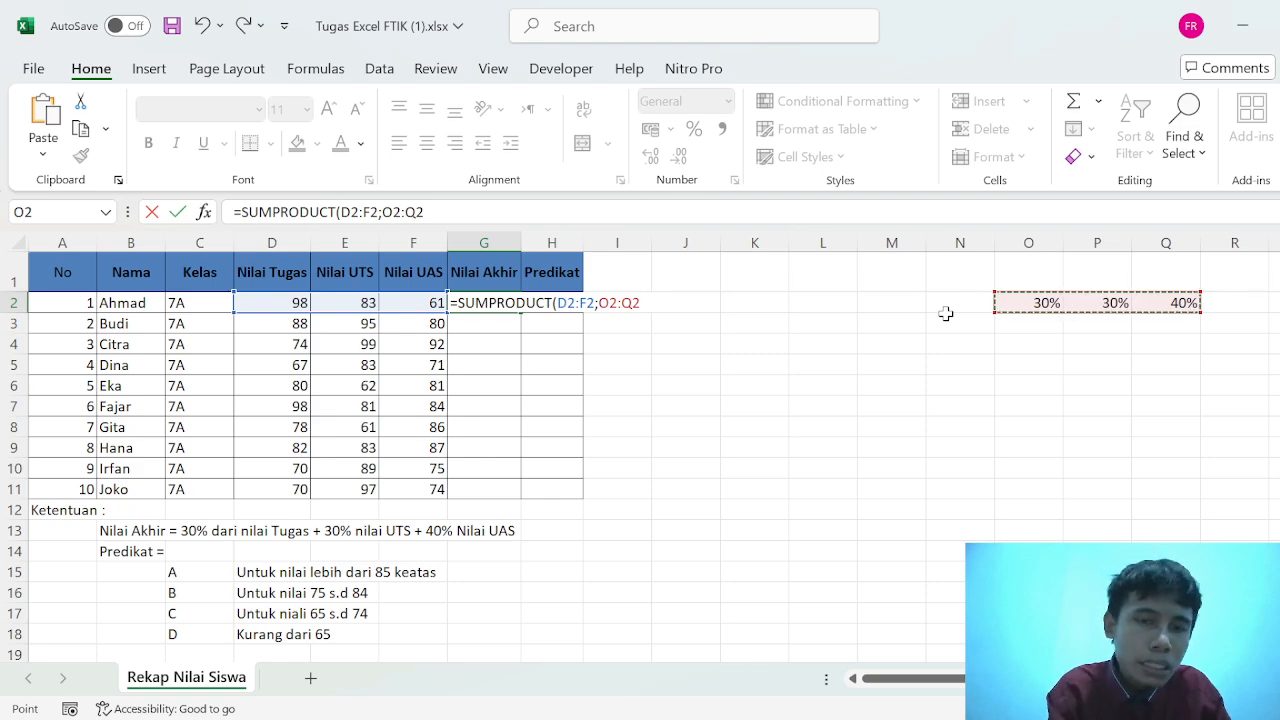
{"action": "key", "text": "F4"}
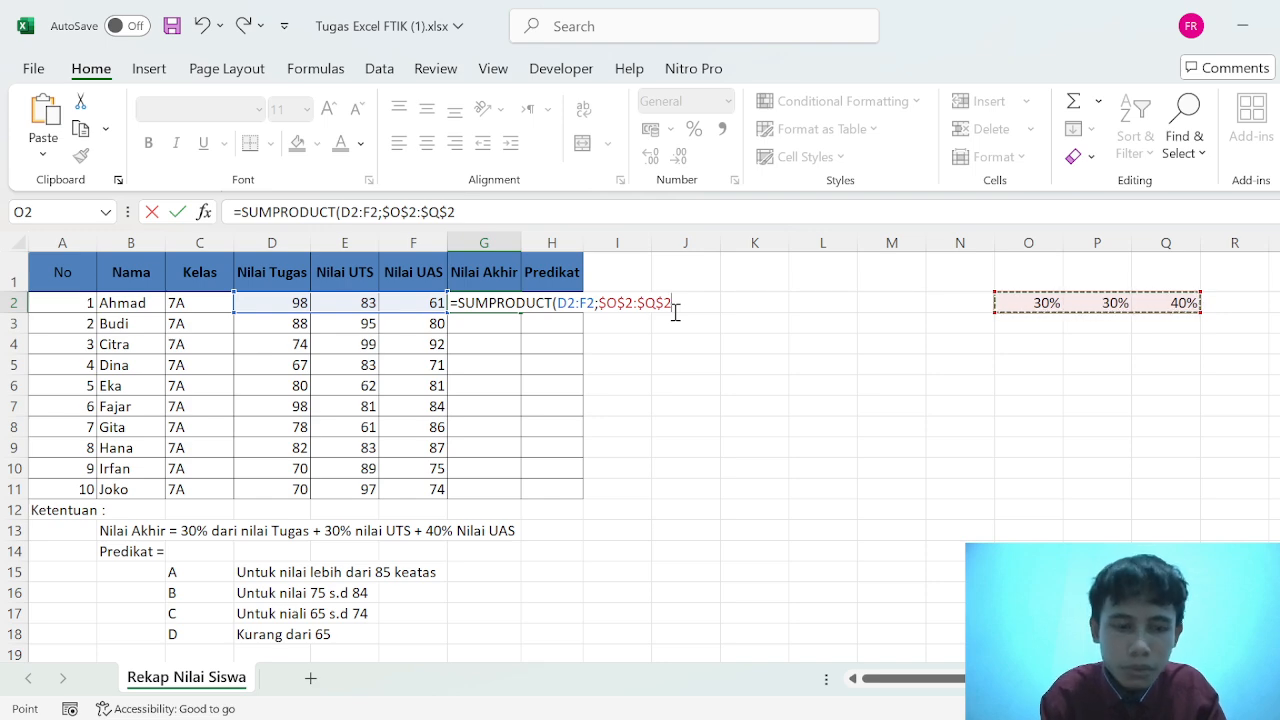
{"action": "type", "text": ")"}
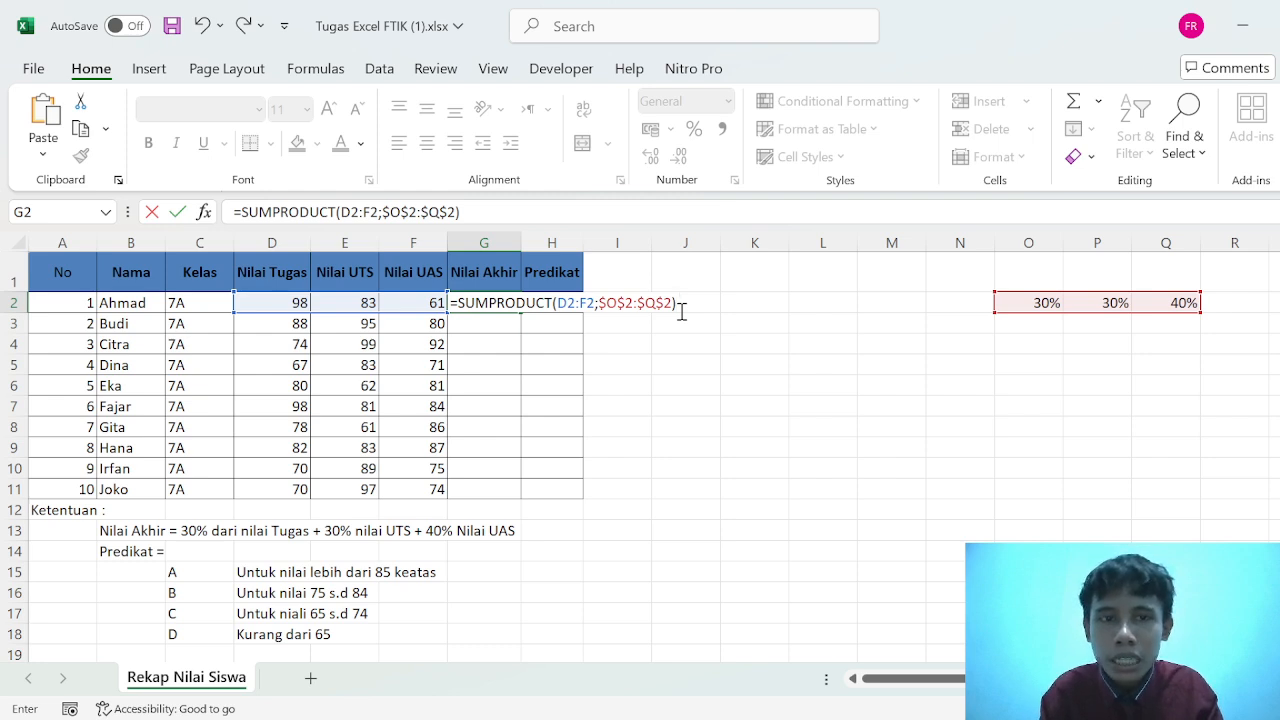
{"action": "key", "text": "Return"}
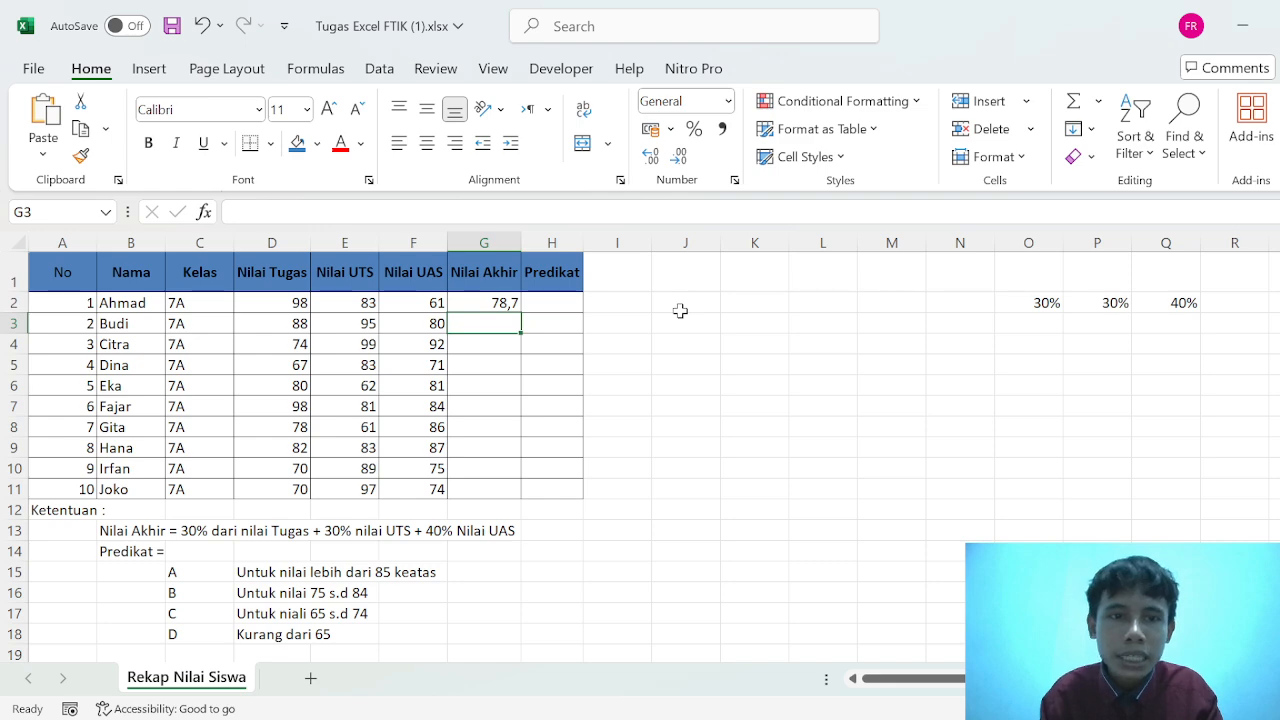
- Fill the Nilai Akhir formula from G2 down to G11
{"action": "left_click", "coordinate": [468, 301]}
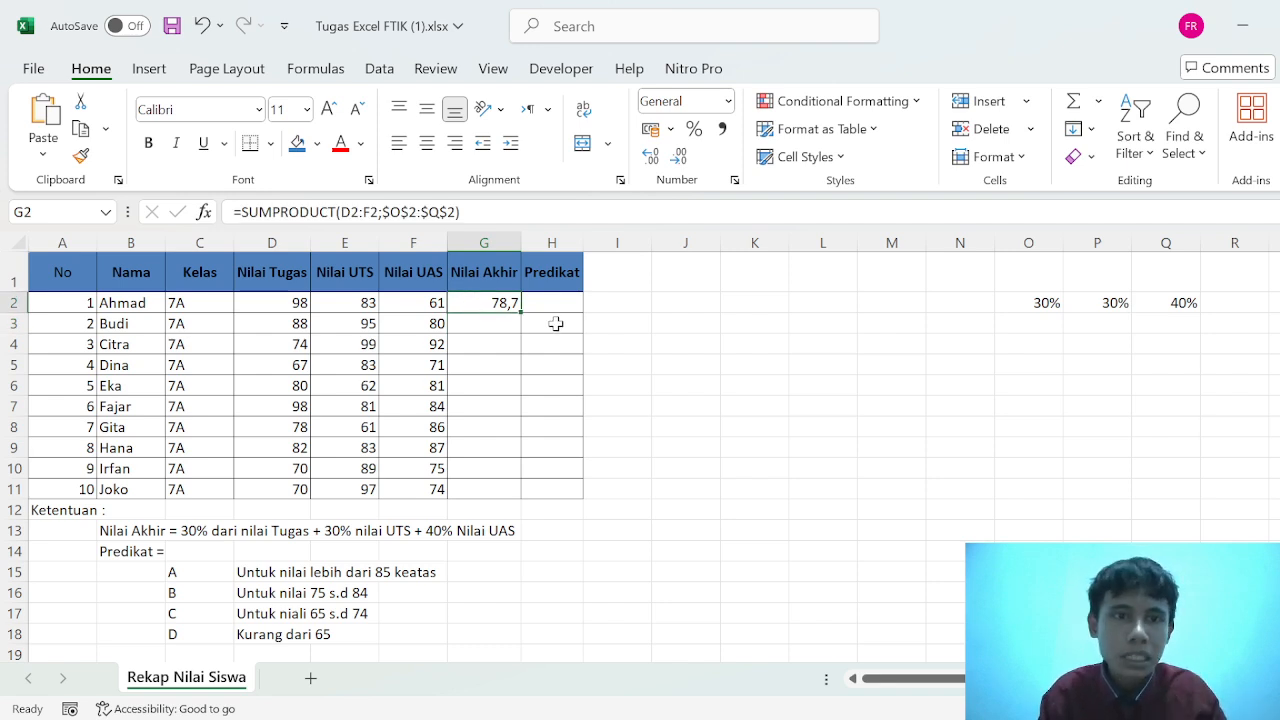
{"action": "left_click_drag", "start_coordinate": [522, 311], "coordinate": [522, 311]}
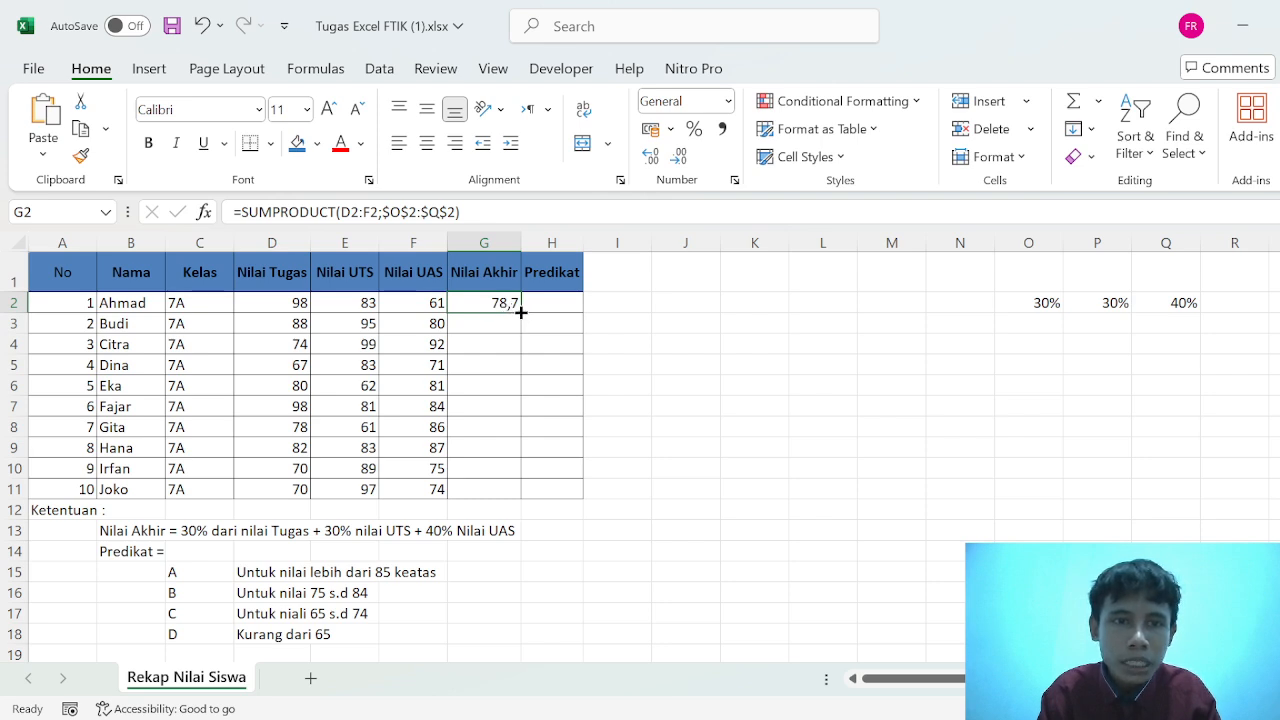
{"action": "left_click_drag", "start_coordinate": [521, 312], "coordinate": [505, 492]}
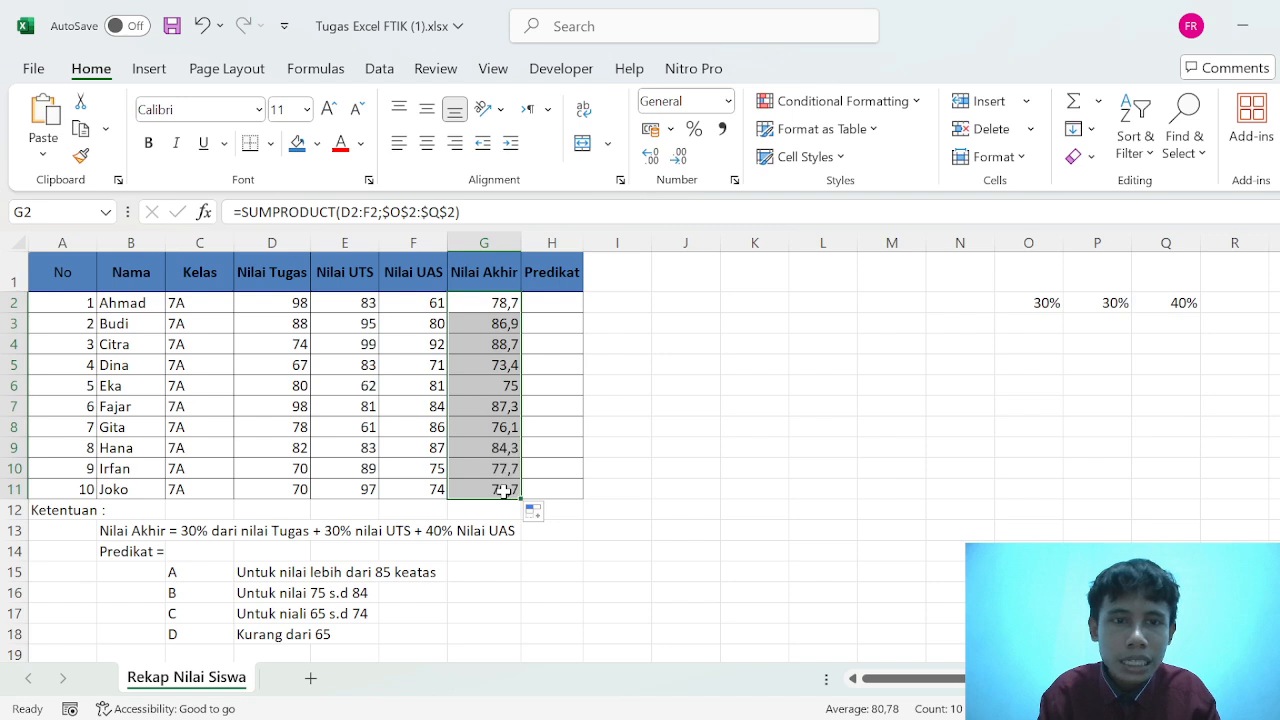
{"action": "left_click", "coordinate": [657, 324]}
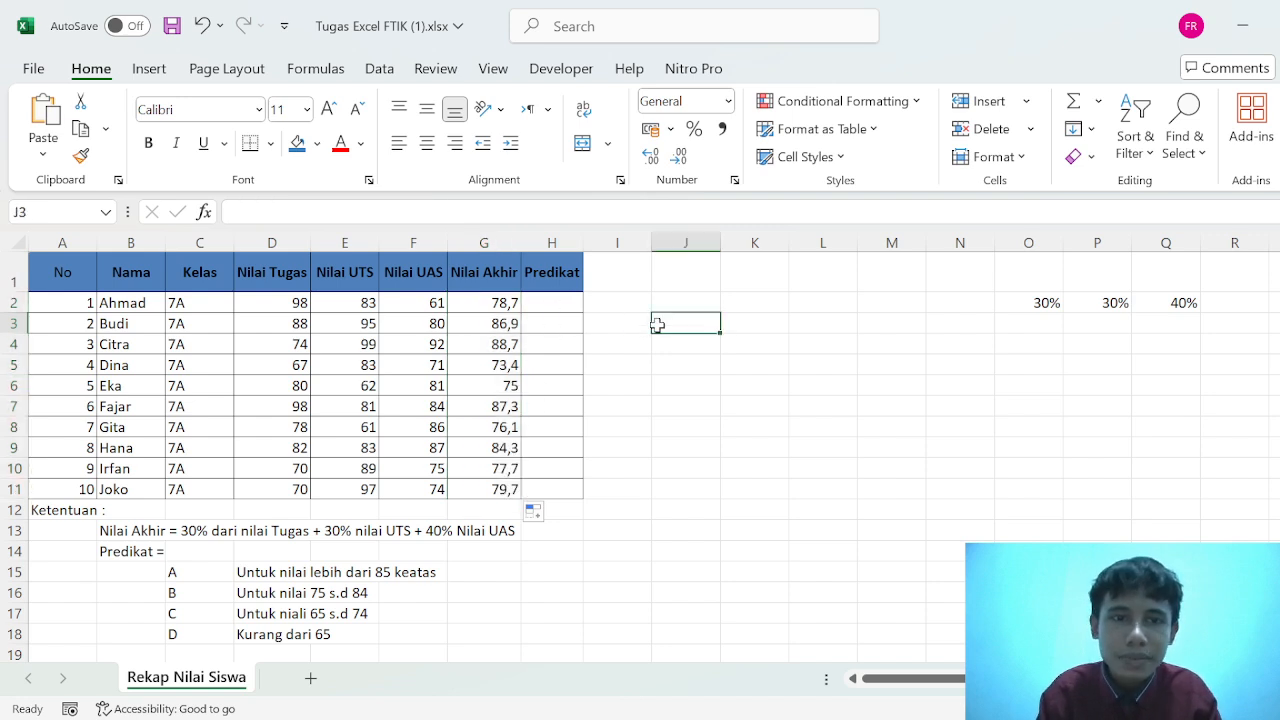
- Start the Predikat formula in H2 with an IF that returns "A" for a final grade above 85: =IF(G2>85;"A"
{"action": "left_click", "coordinate": [556, 306]}
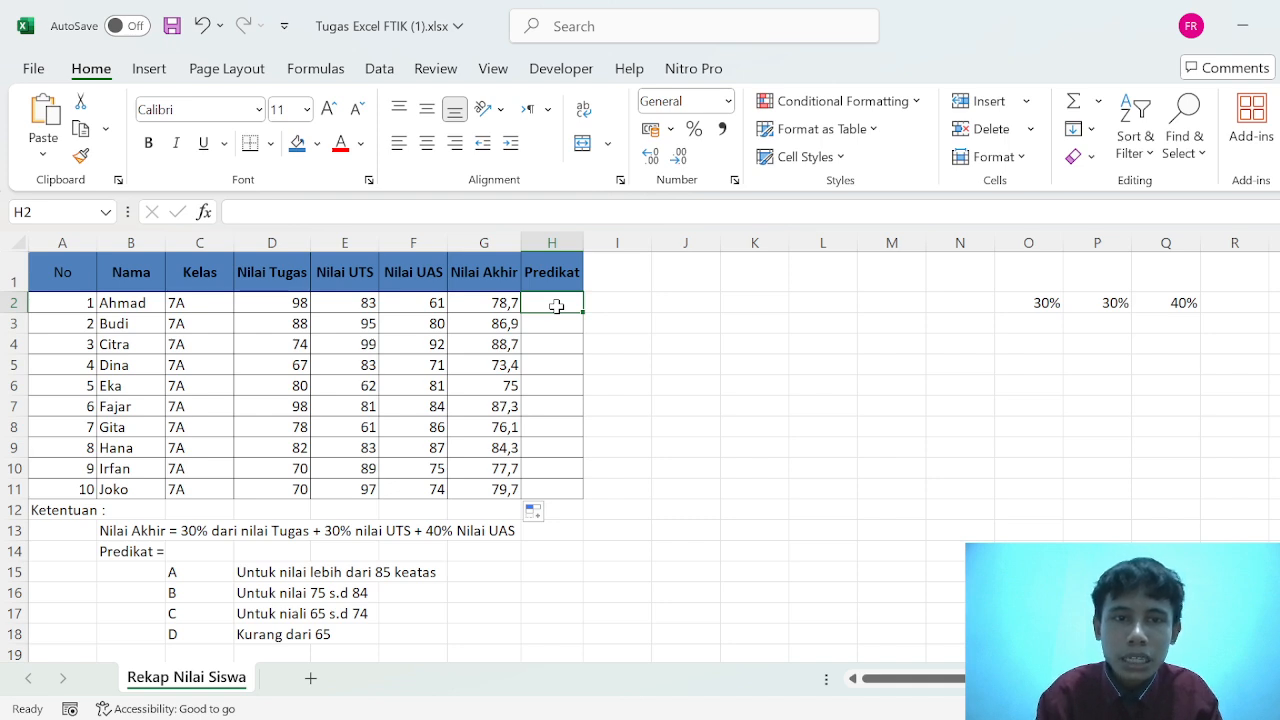
{"action": "type", "text": "="}
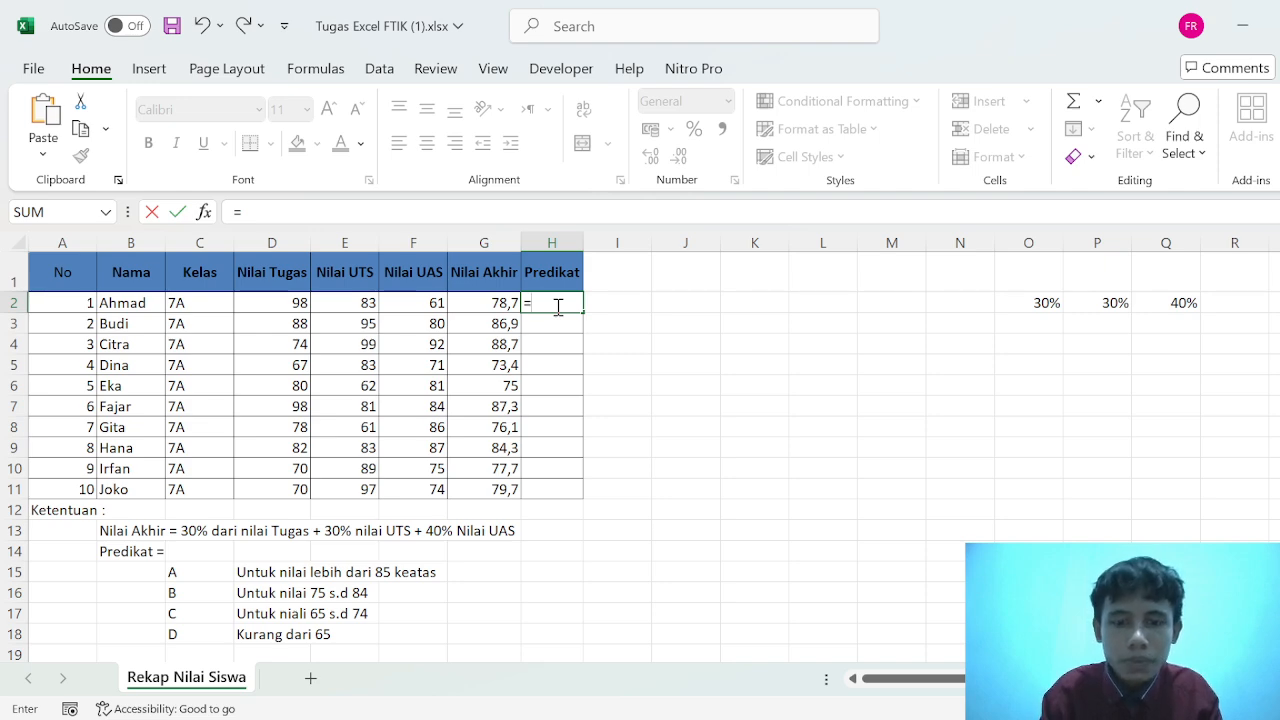
{"action": "type", "text": "s"}
{"action": "key", "text": "BackSpace"}
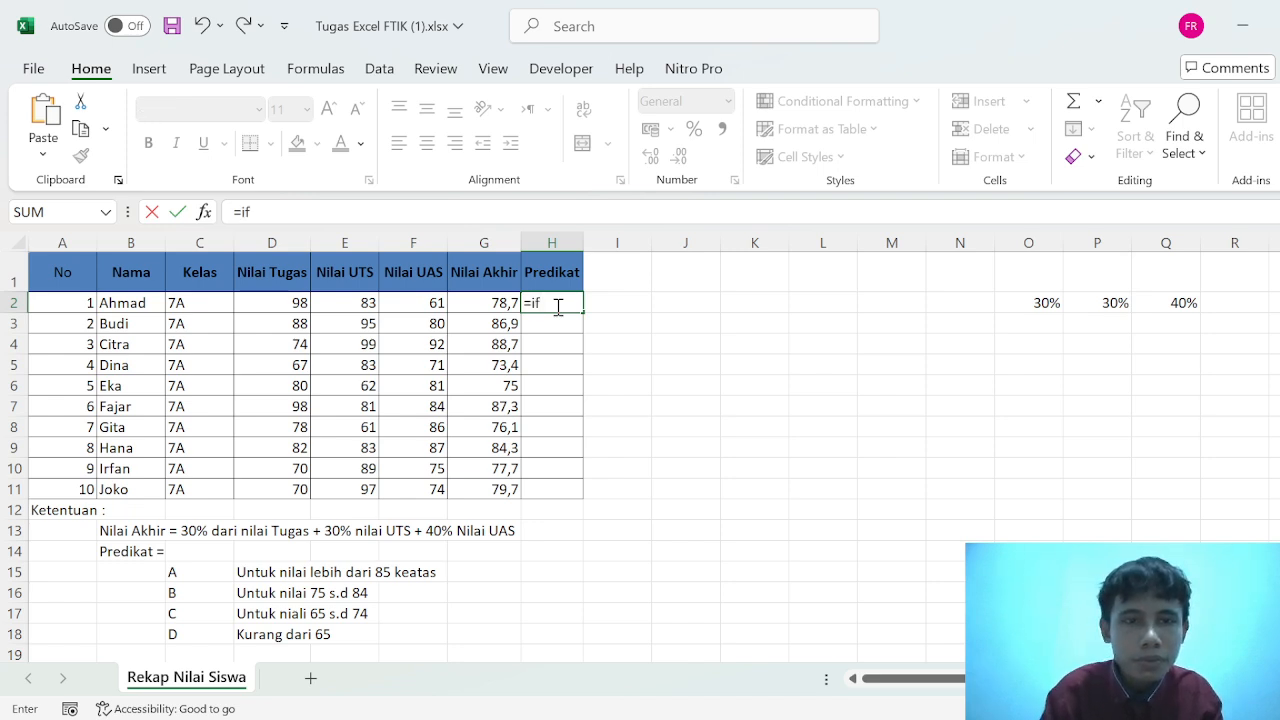
{"action": "type", "text": "if"}
{"action": "key", "text": "Tab"}
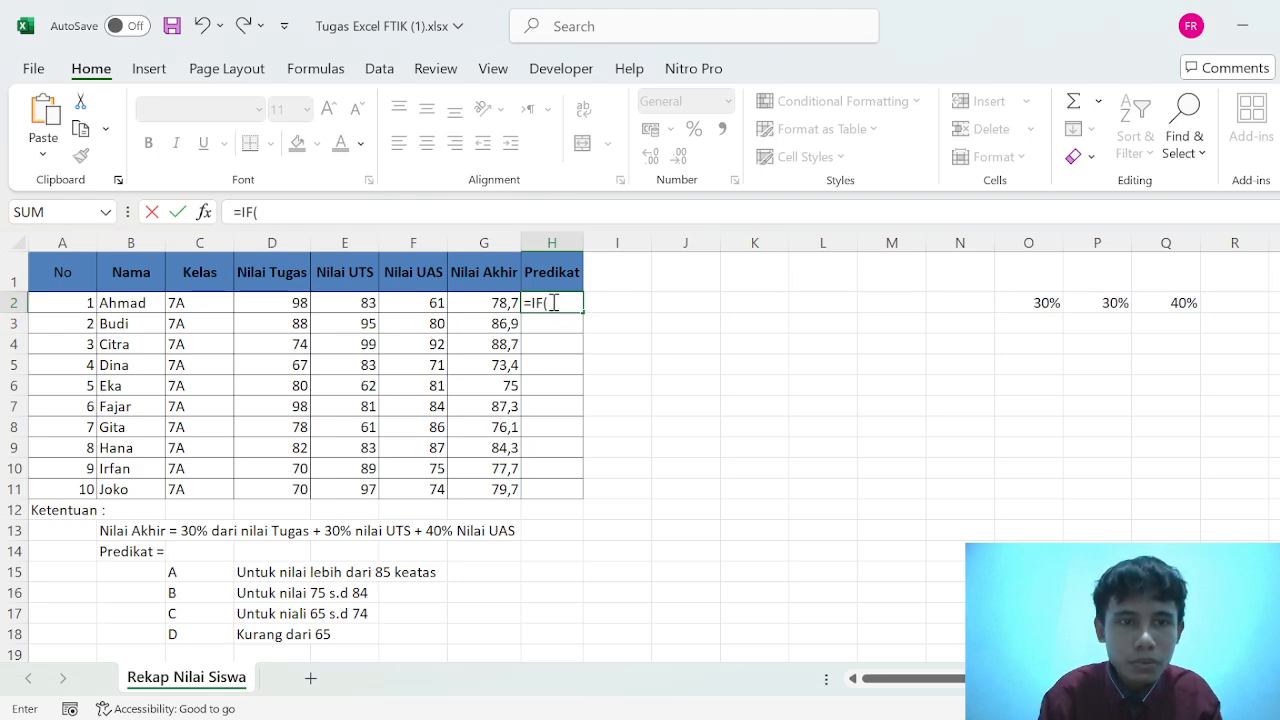
{"action": "left_click", "coordinate": [468, 306]}
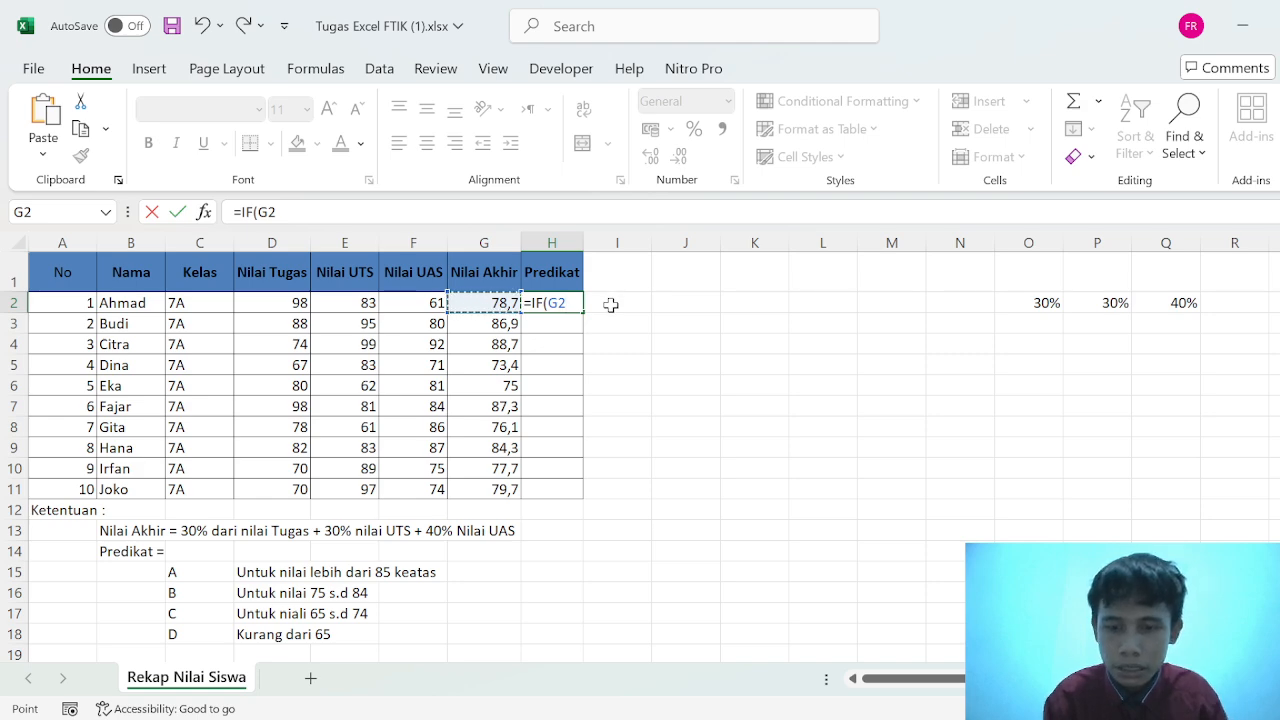
{"action": "type", "text": "."}
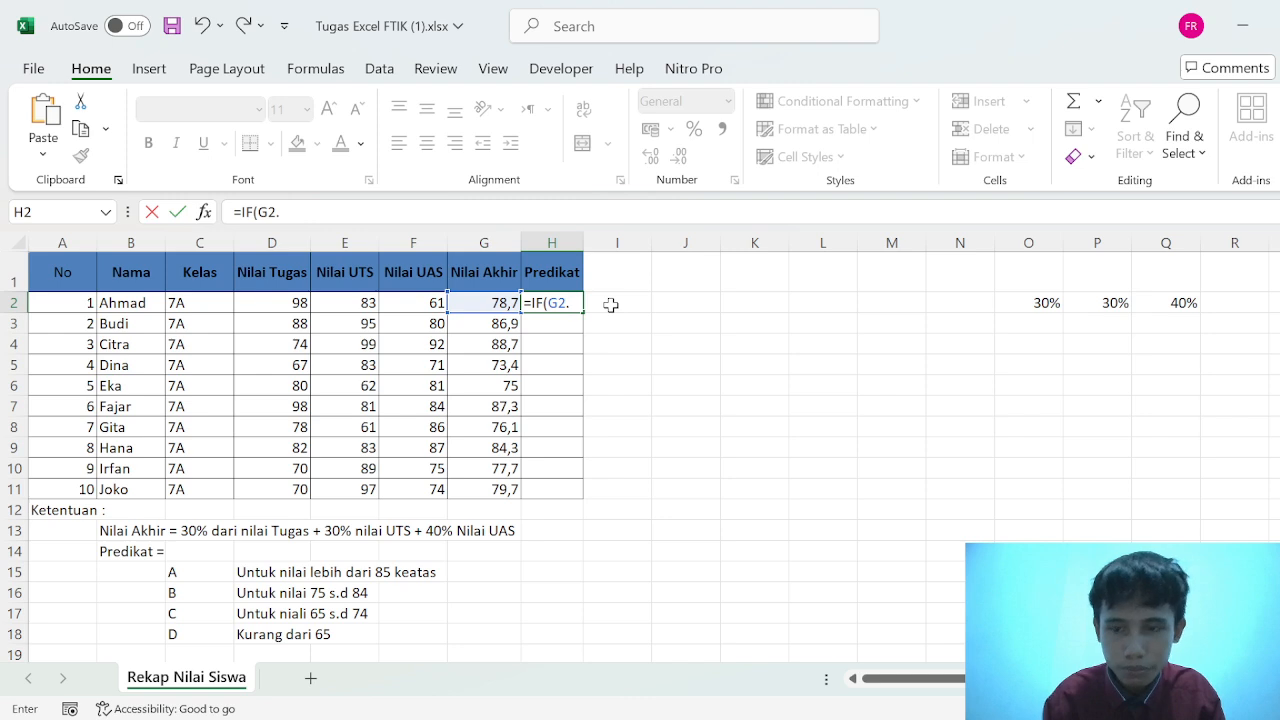
{"action": "key", "text": "BackSpace"}
{"action": "type", "text": ">"}
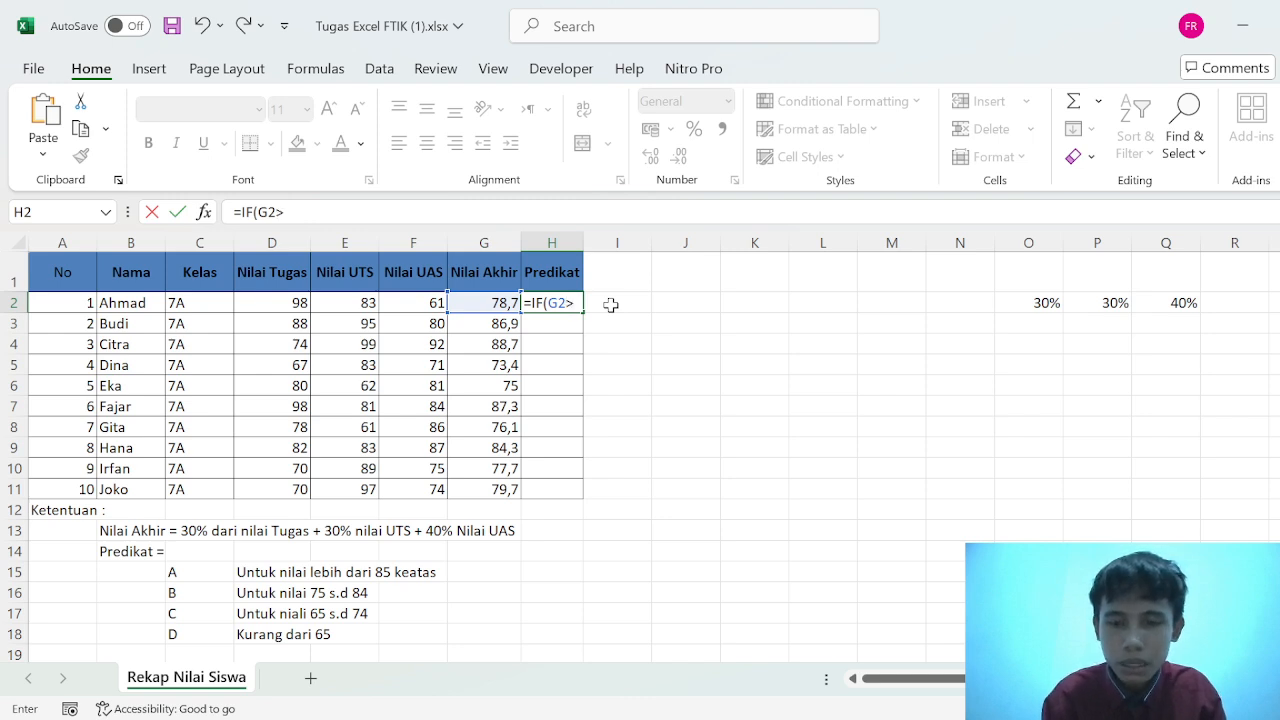
{"action": "type", "text": "85"}
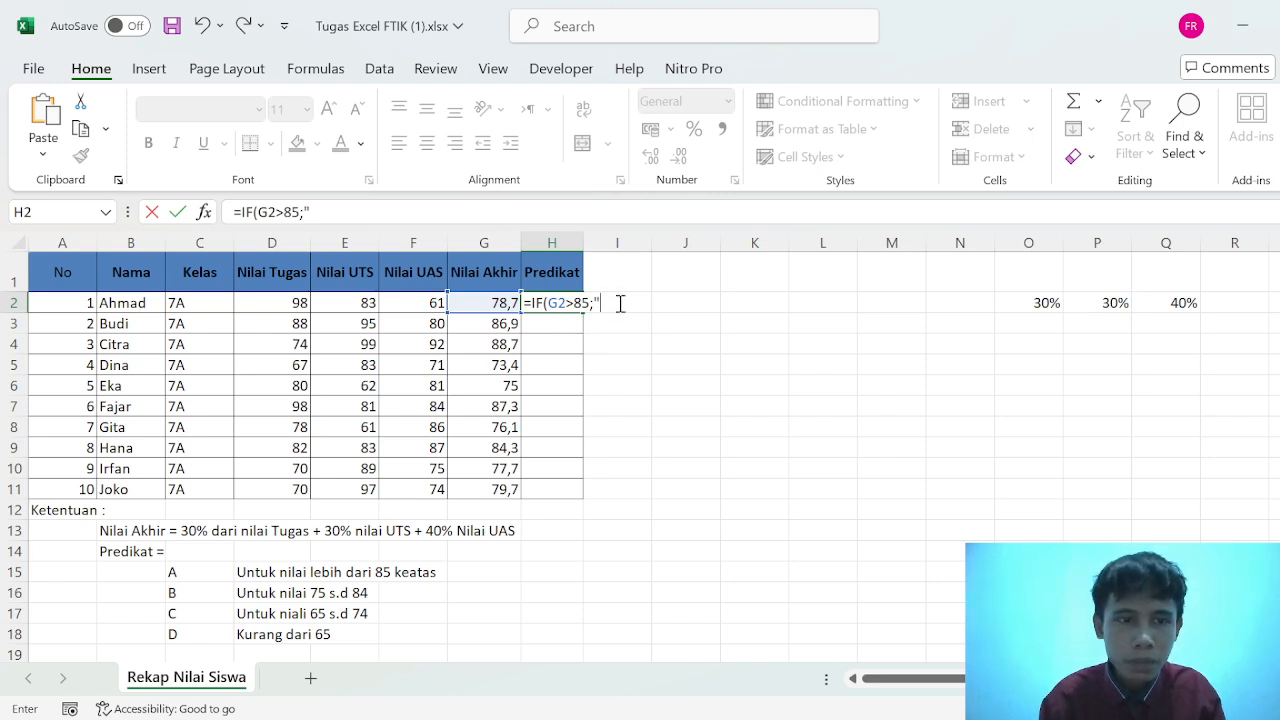
{"action": "type", "text": "A\""}
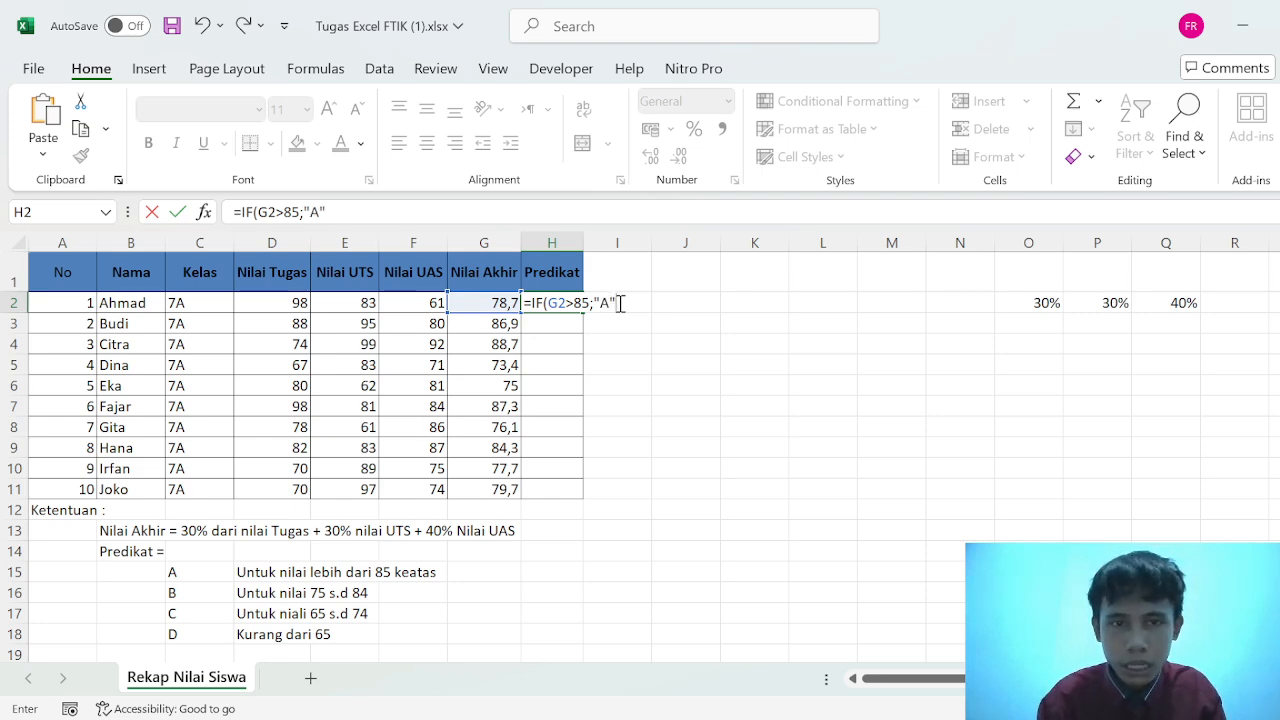
{"action": "type", "text": ";"}
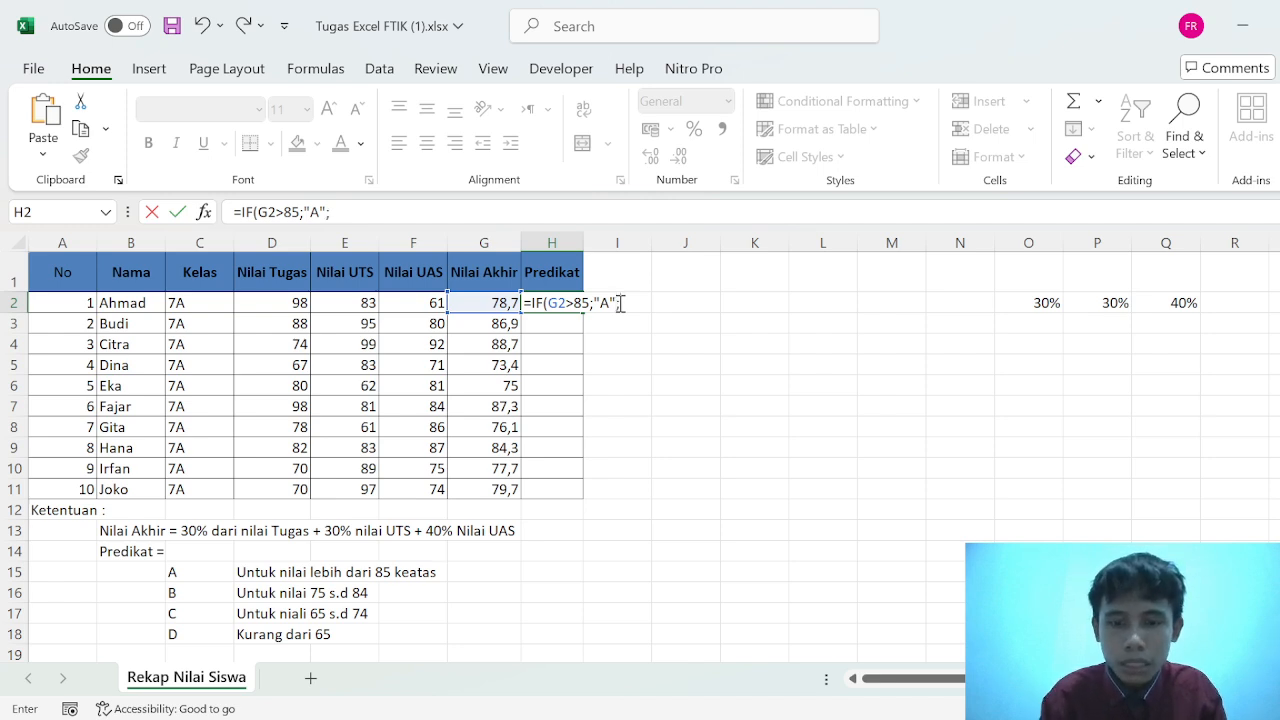
{"action": "type", "text": "if("}
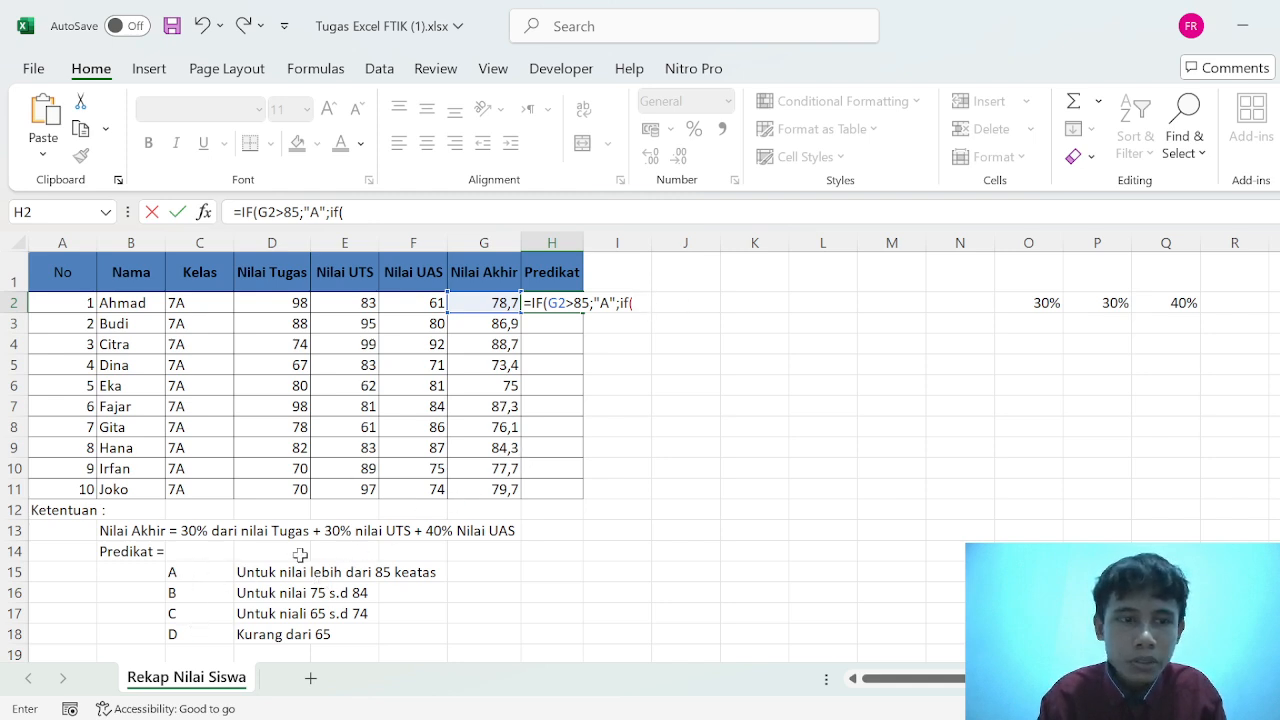
- Nest a second IF in the H2 formula that returns "B" for a final grade below 85: IF(G2<85;"B"
{"action": "left_click", "coordinate": [482, 302]}
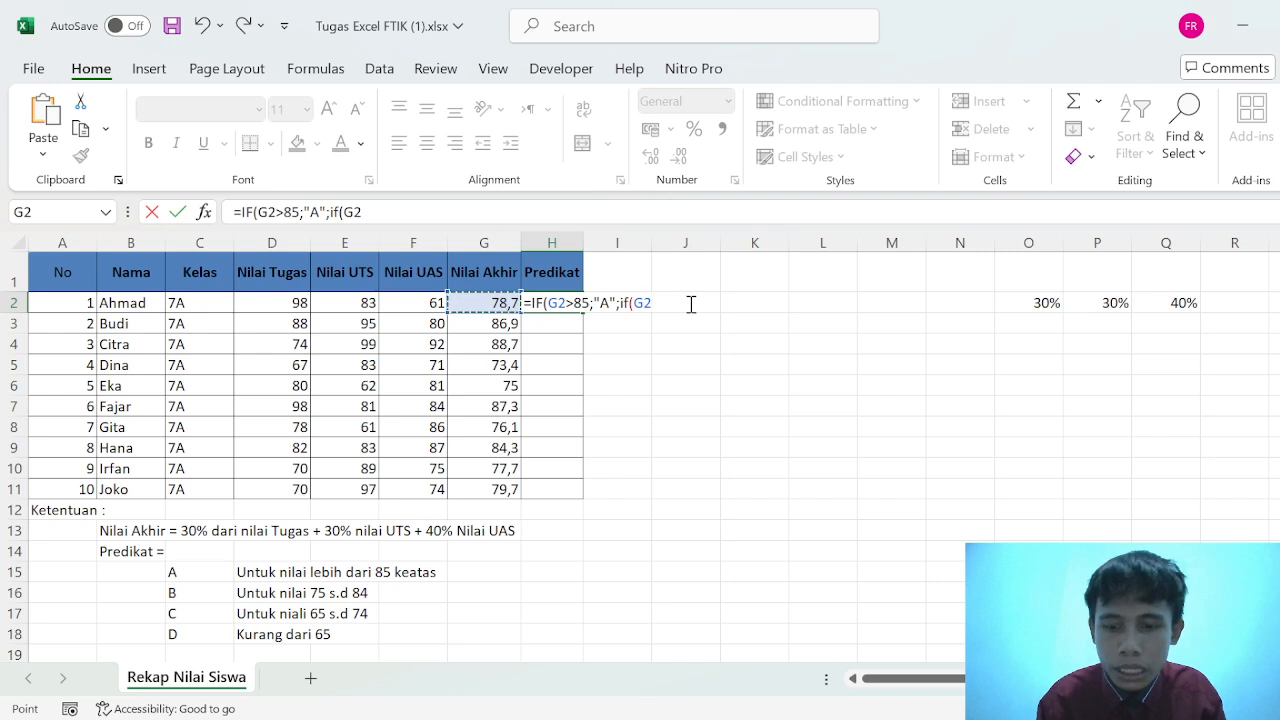
{"action": "type", "text": "<85"}
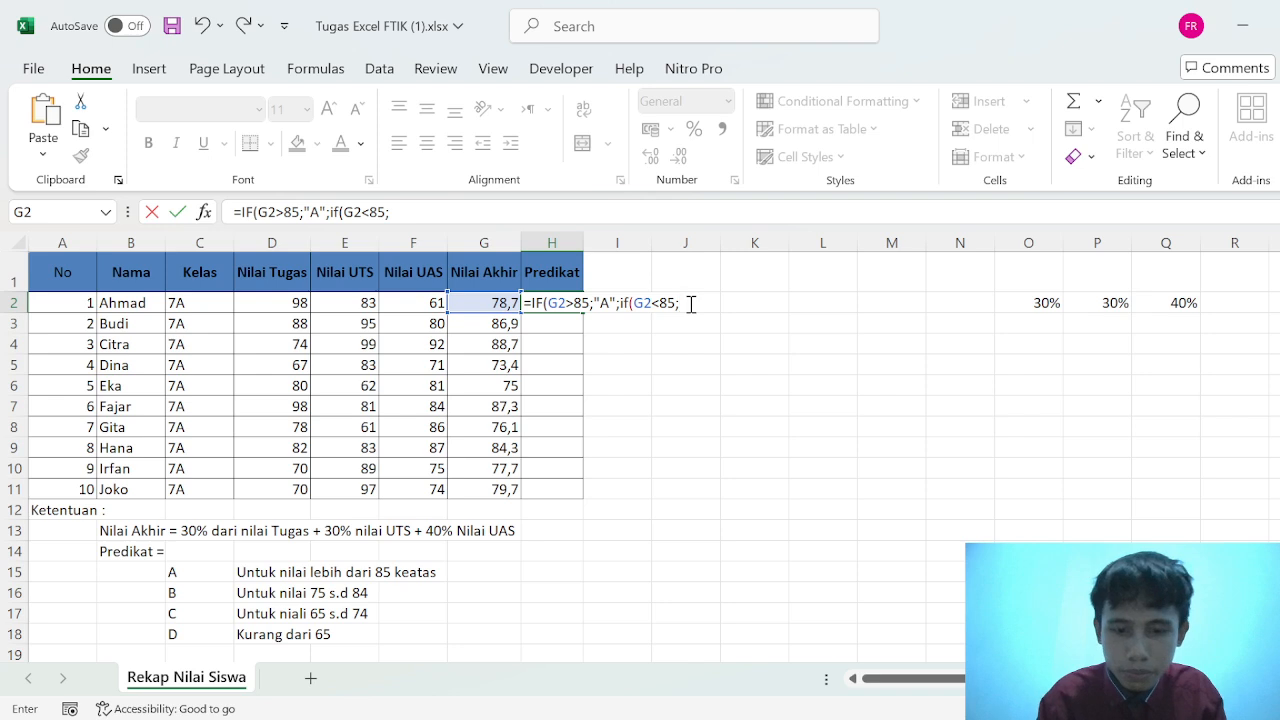
{"action": "type", "text": ";\""}
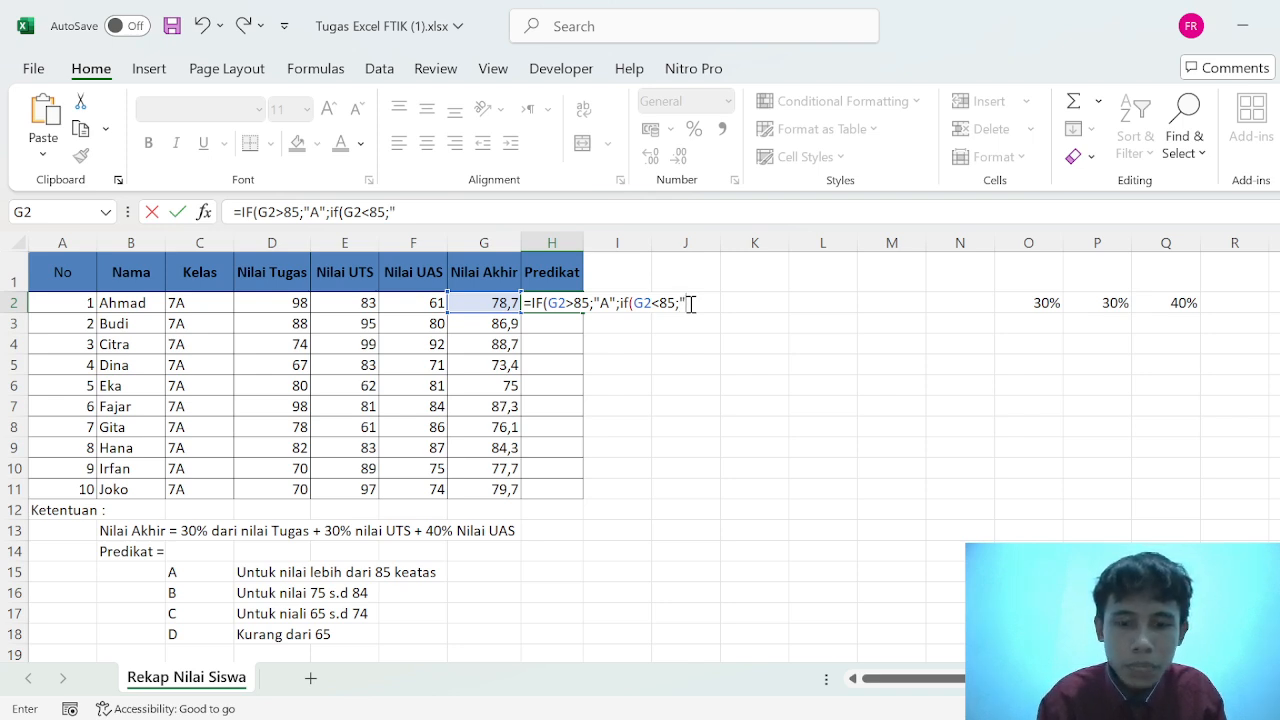
{"action": "type", "text": "B\";"}
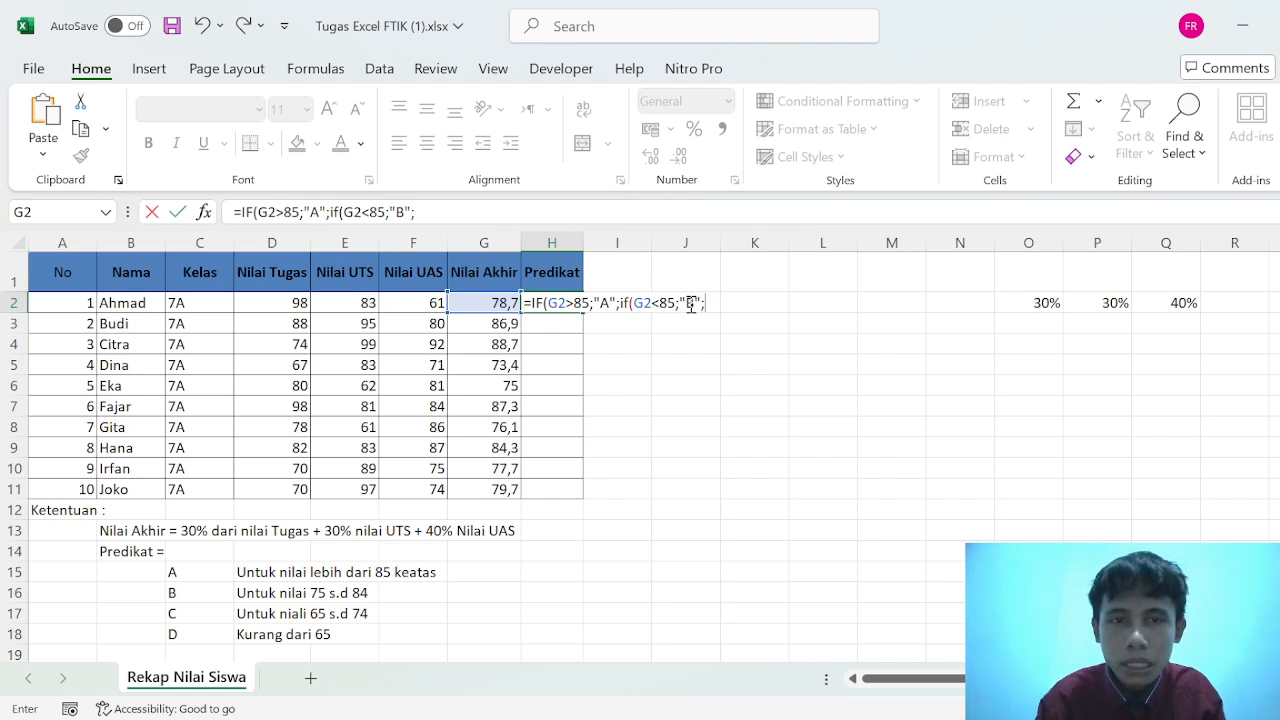
- Nest a third IF in the H2 formula that returns "C" for a final grade below 75: IF(G2<75;"C"
{"action": "type", "text": "i"}
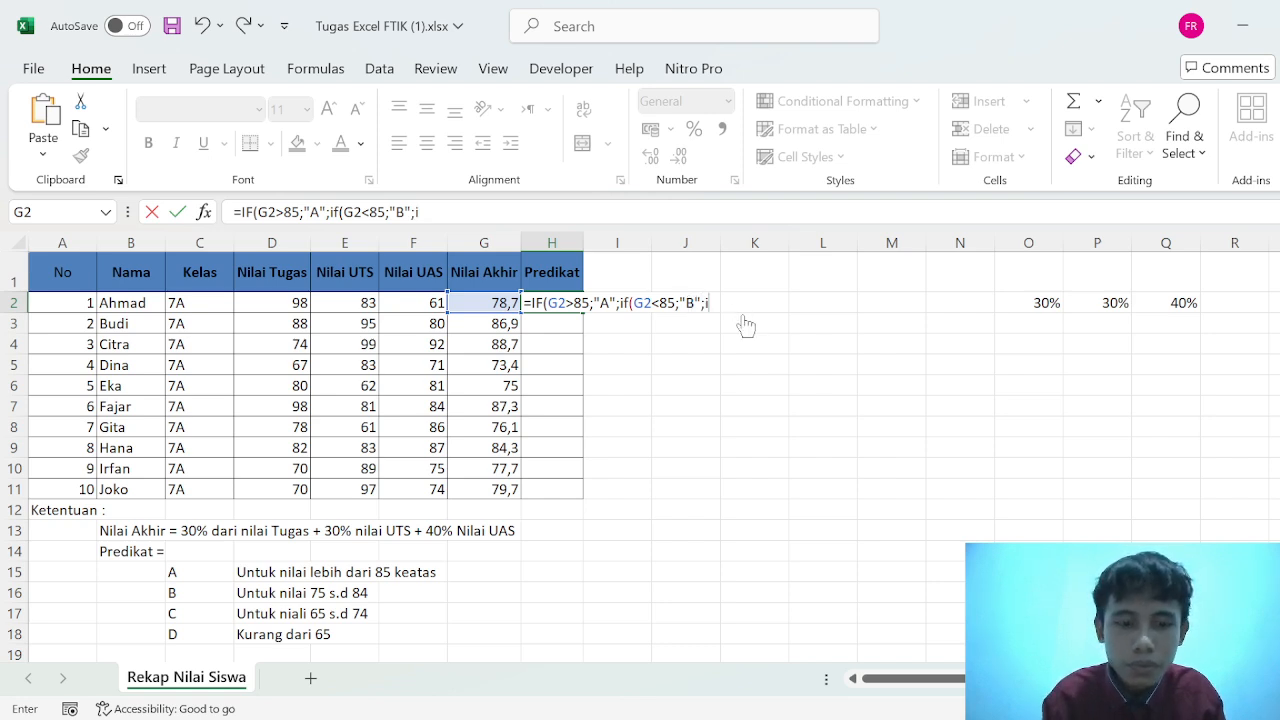
{"action": "type", "text": "f"}
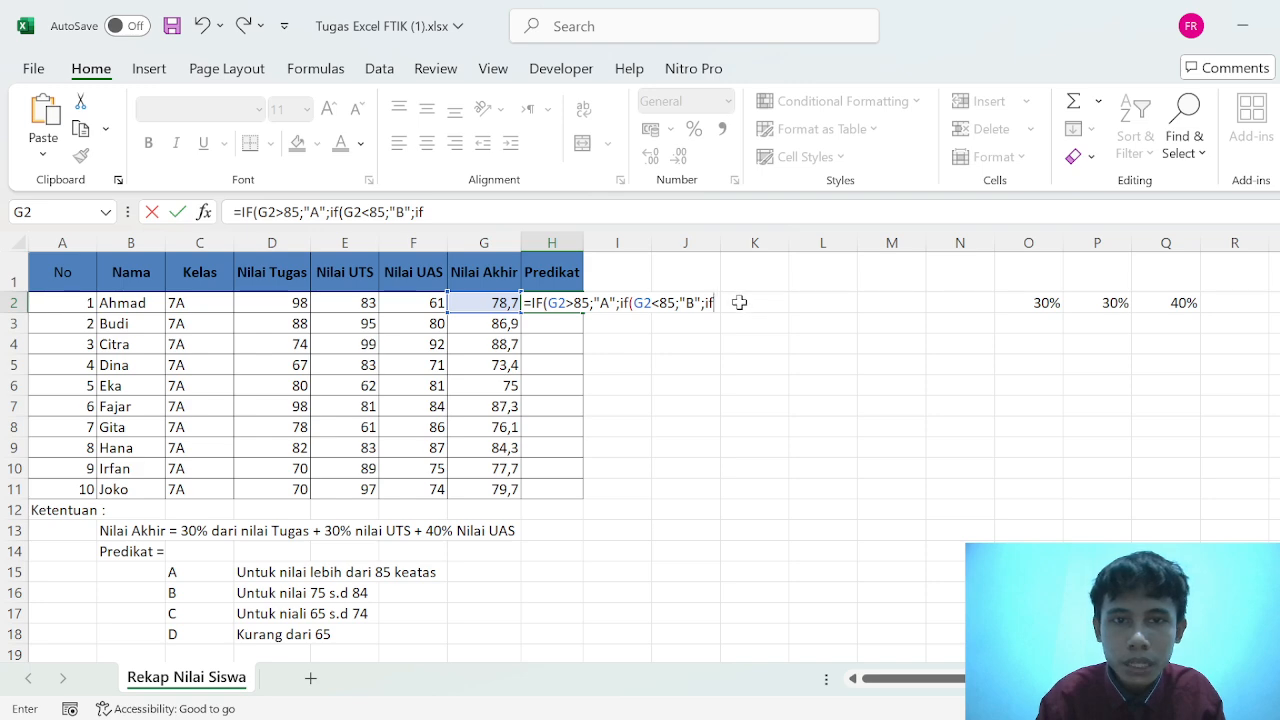
{"action": "type", "text": "("}
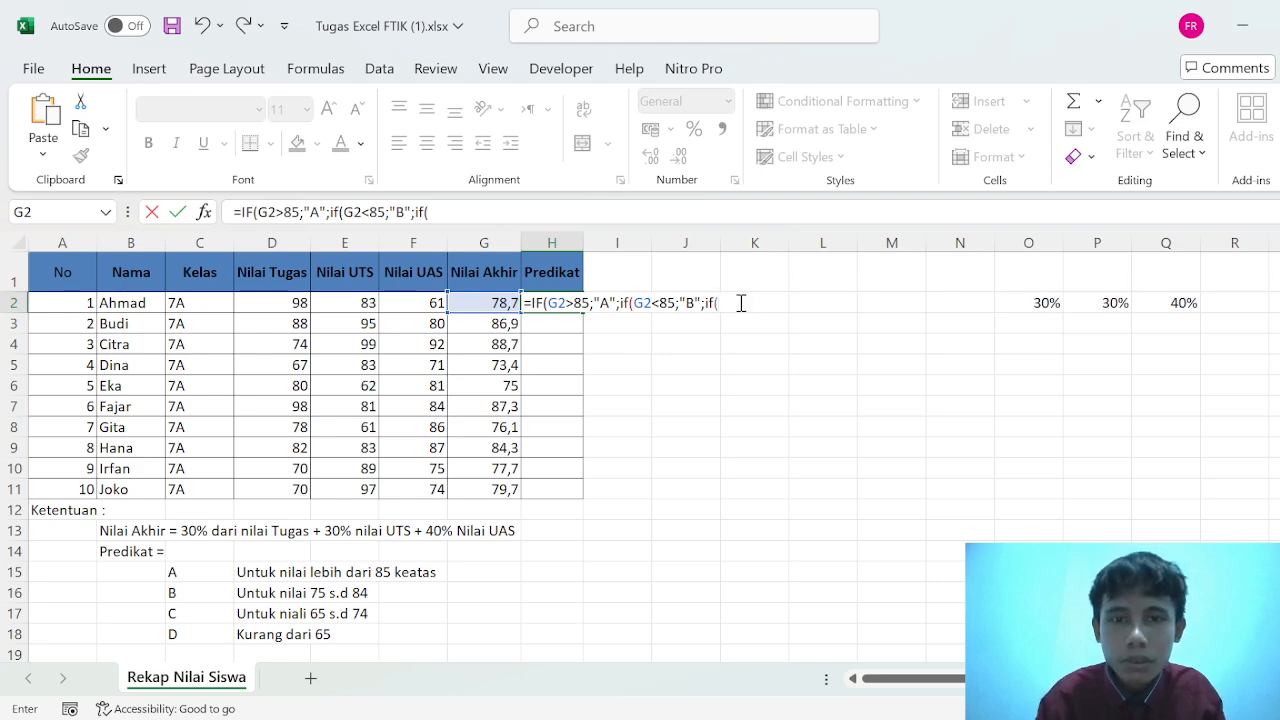
{"action": "left_click", "coordinate": [493, 300]}
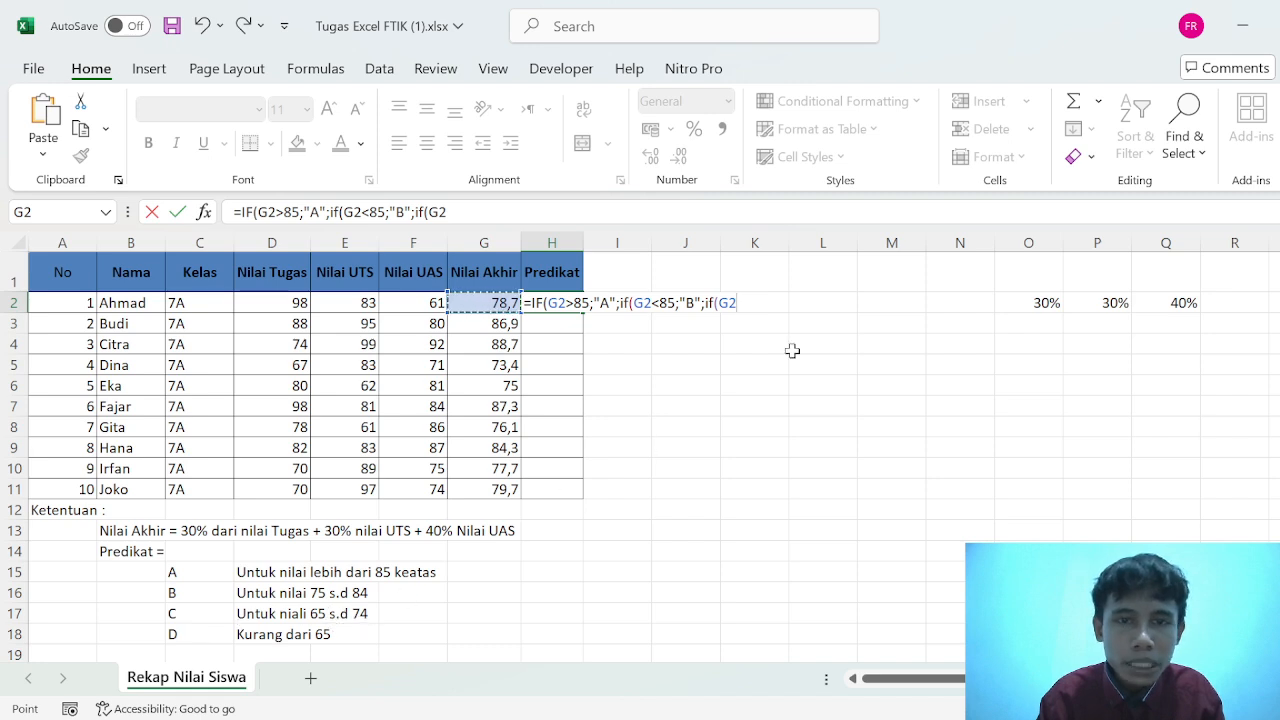
{"action": "type", "text": "<"}
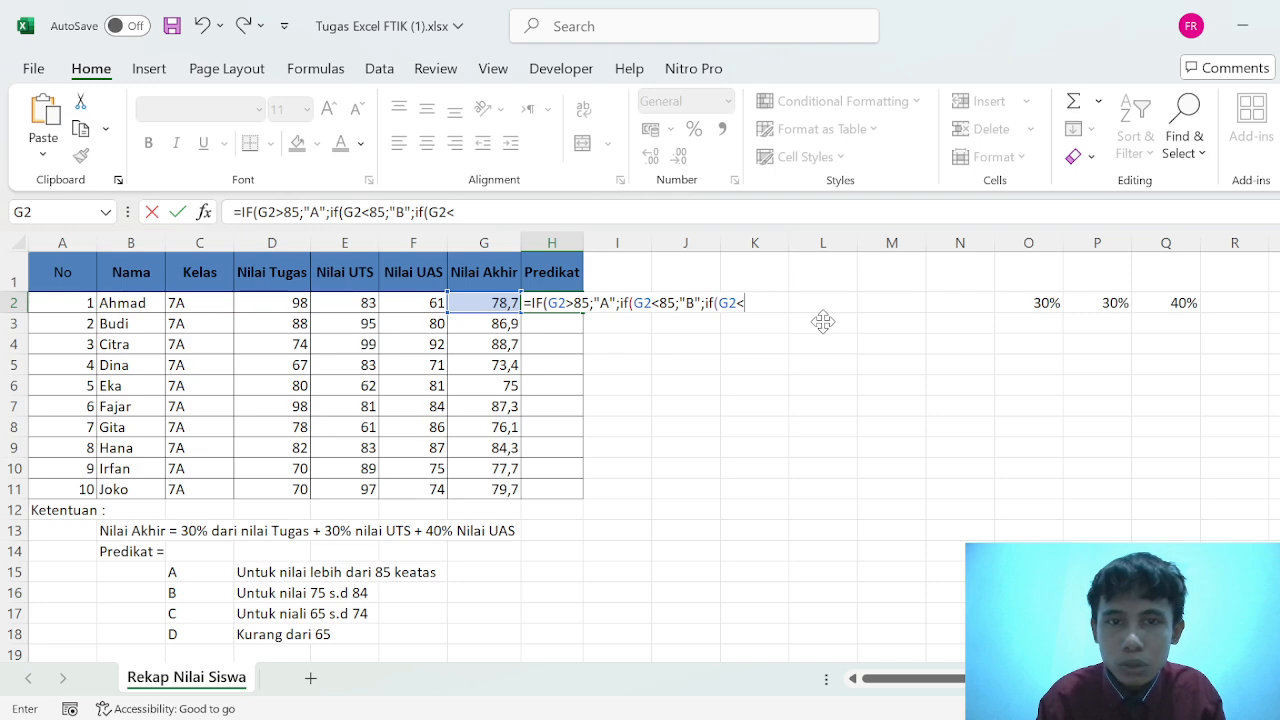
{"action": "type", "text": "75"}
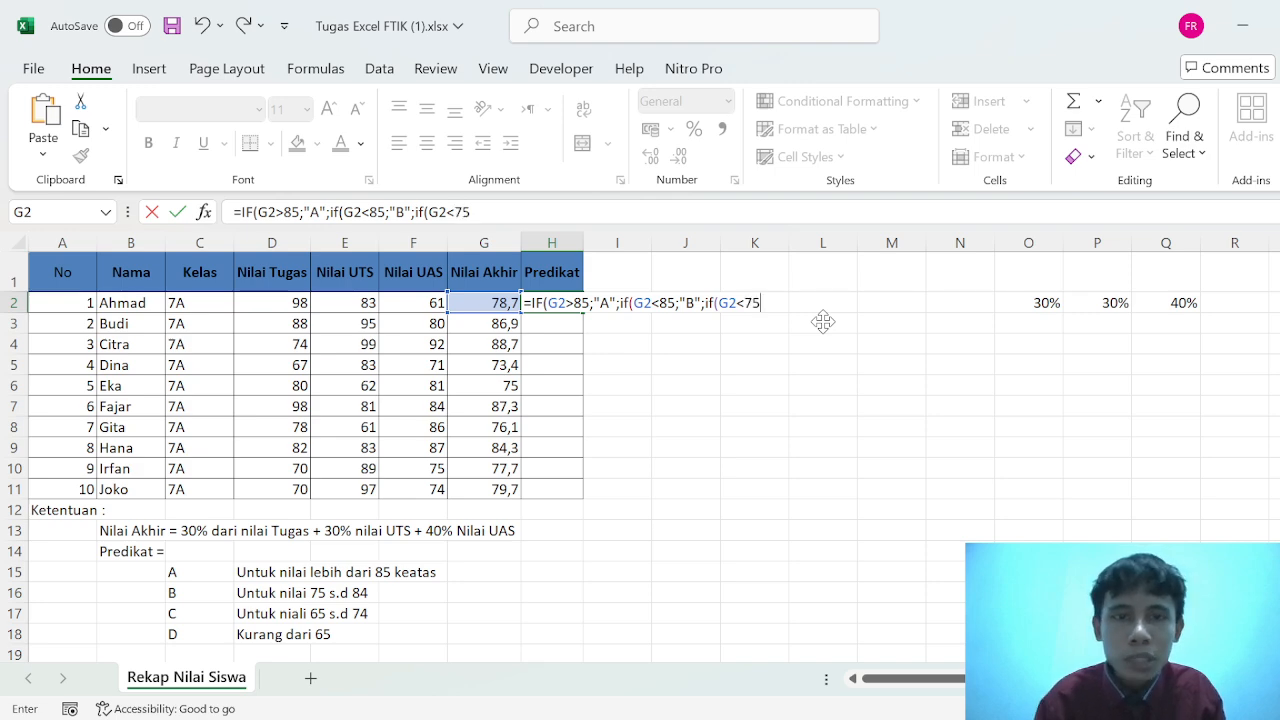
{"action": "type", "text": ";"}
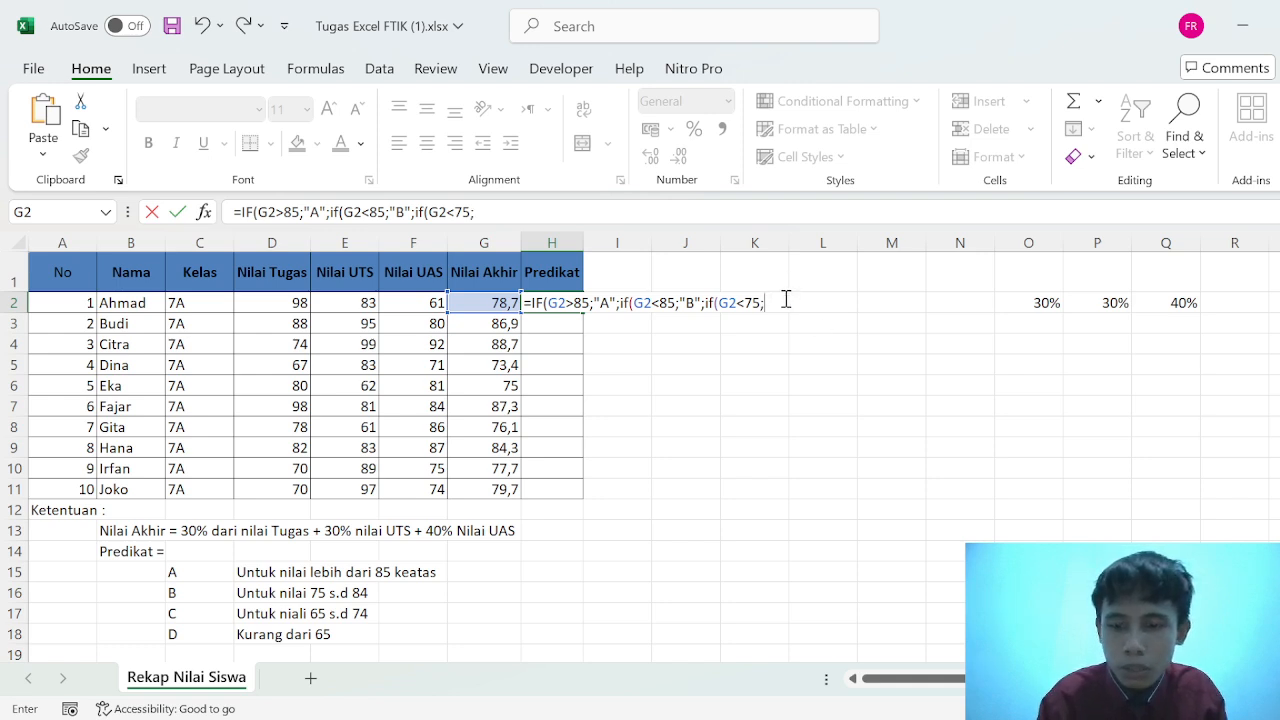
{"action": "type", "text": "\""}
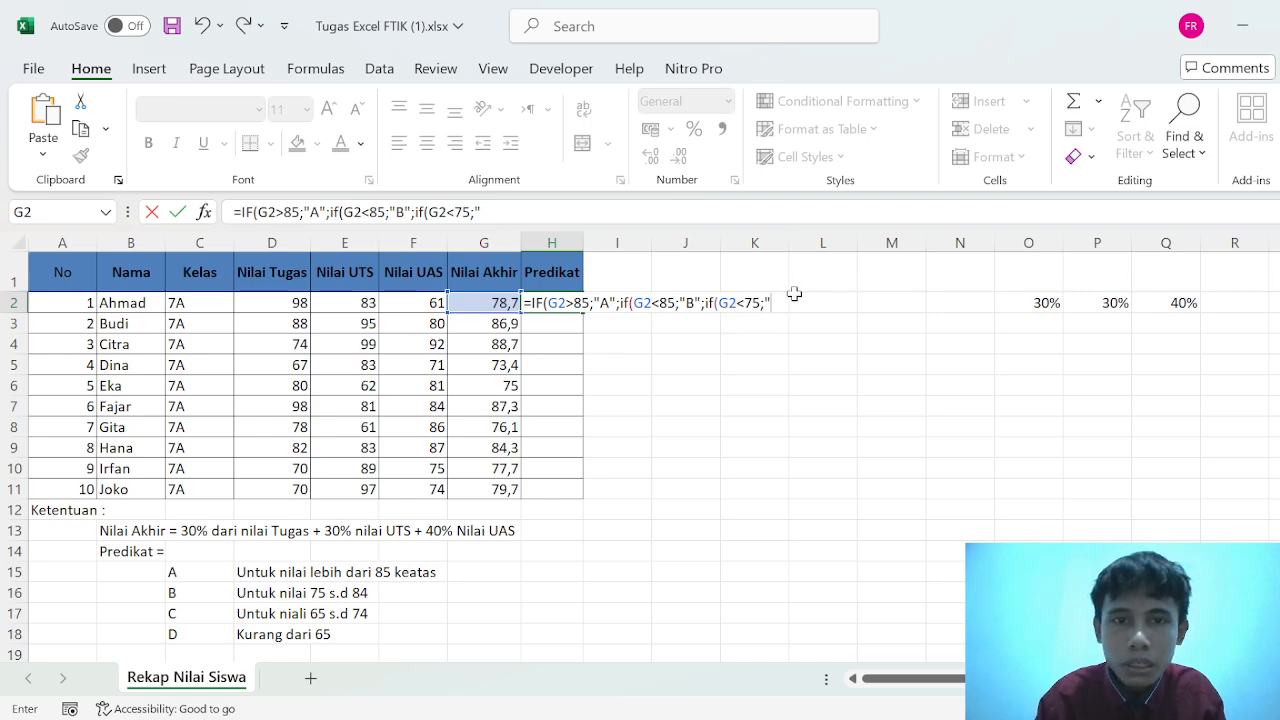
{"action": "type", "text": "C"}
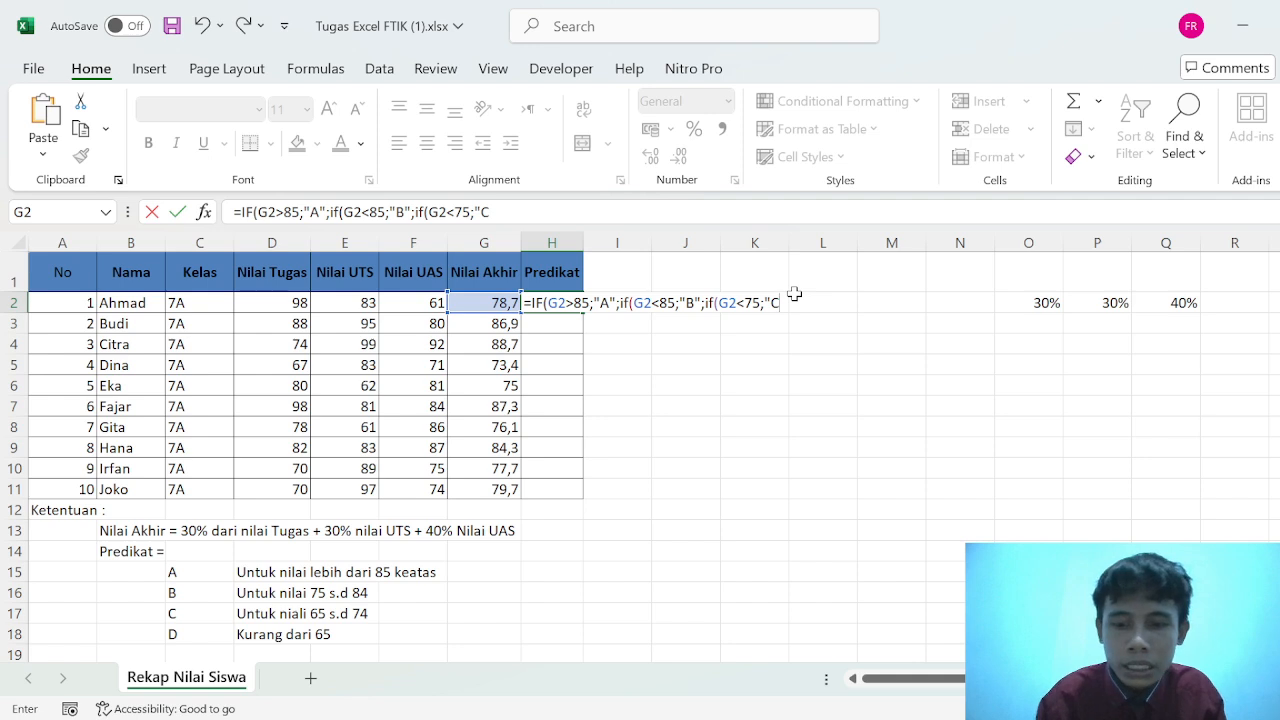
{"action": "type", "text": "\""}
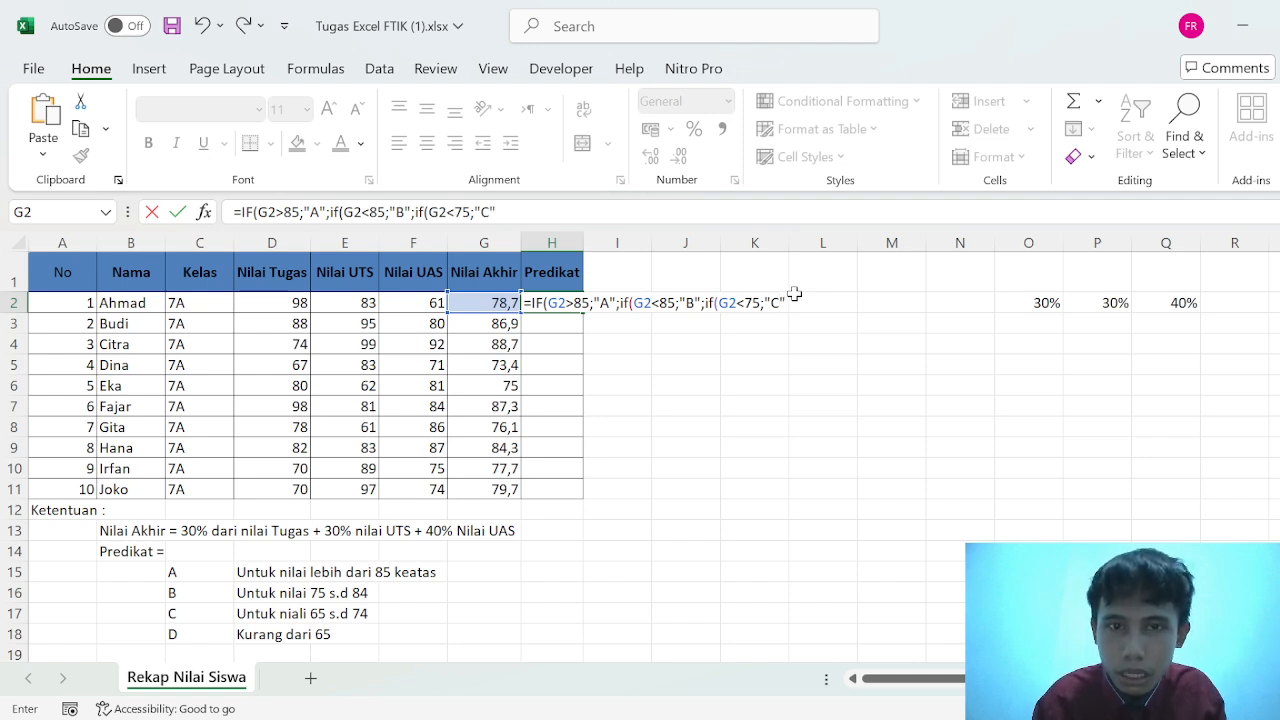
{"action": "type", "text": ";"}
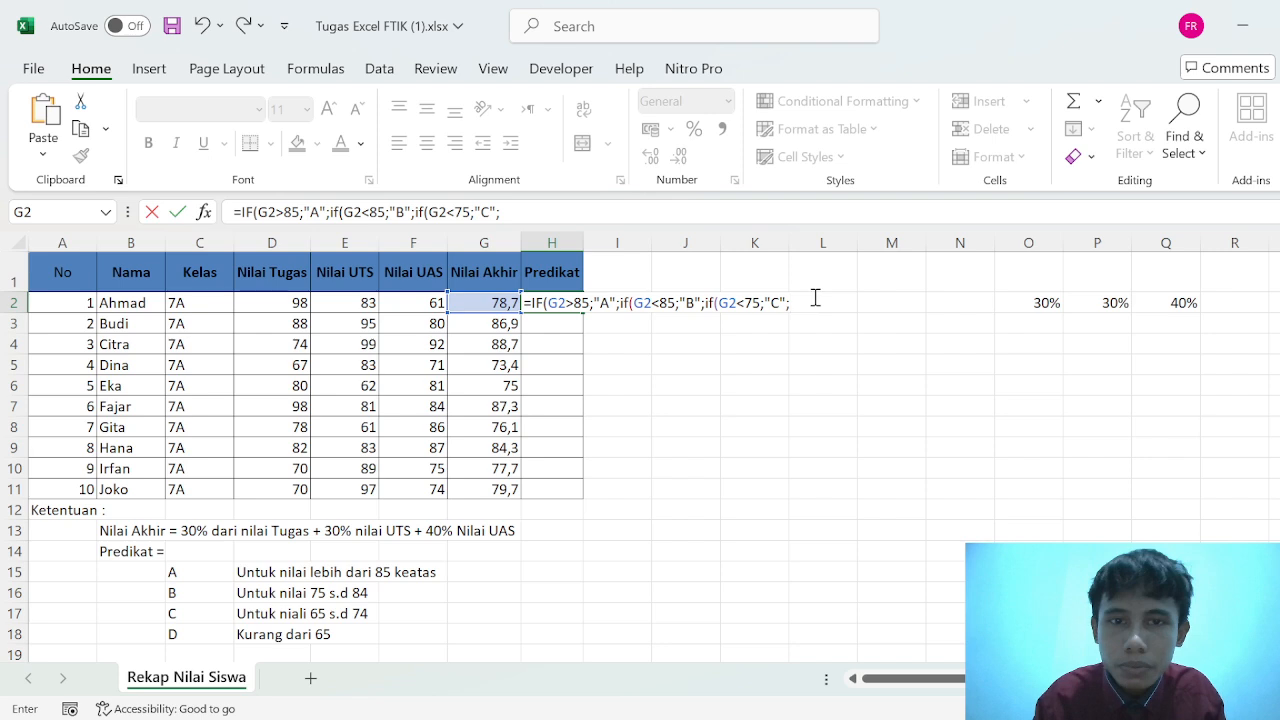
{"action": "type", "text": "if"}
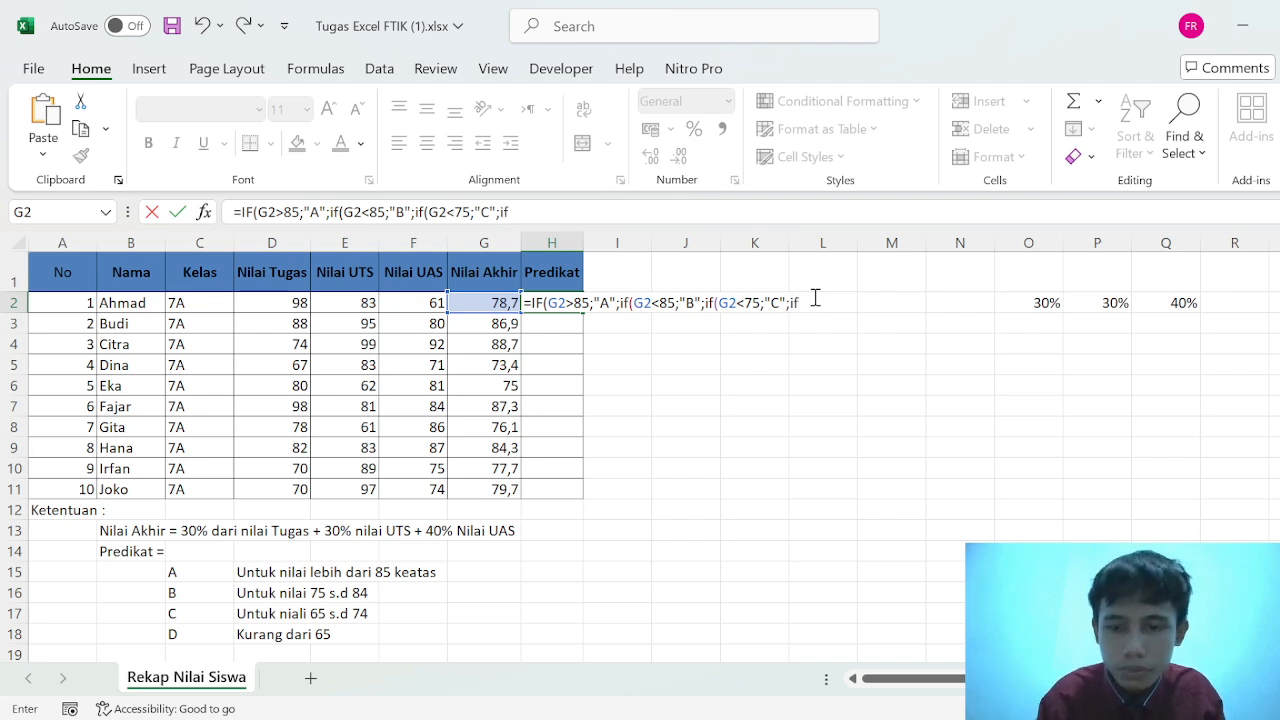
{"action": "type", "text": "("}
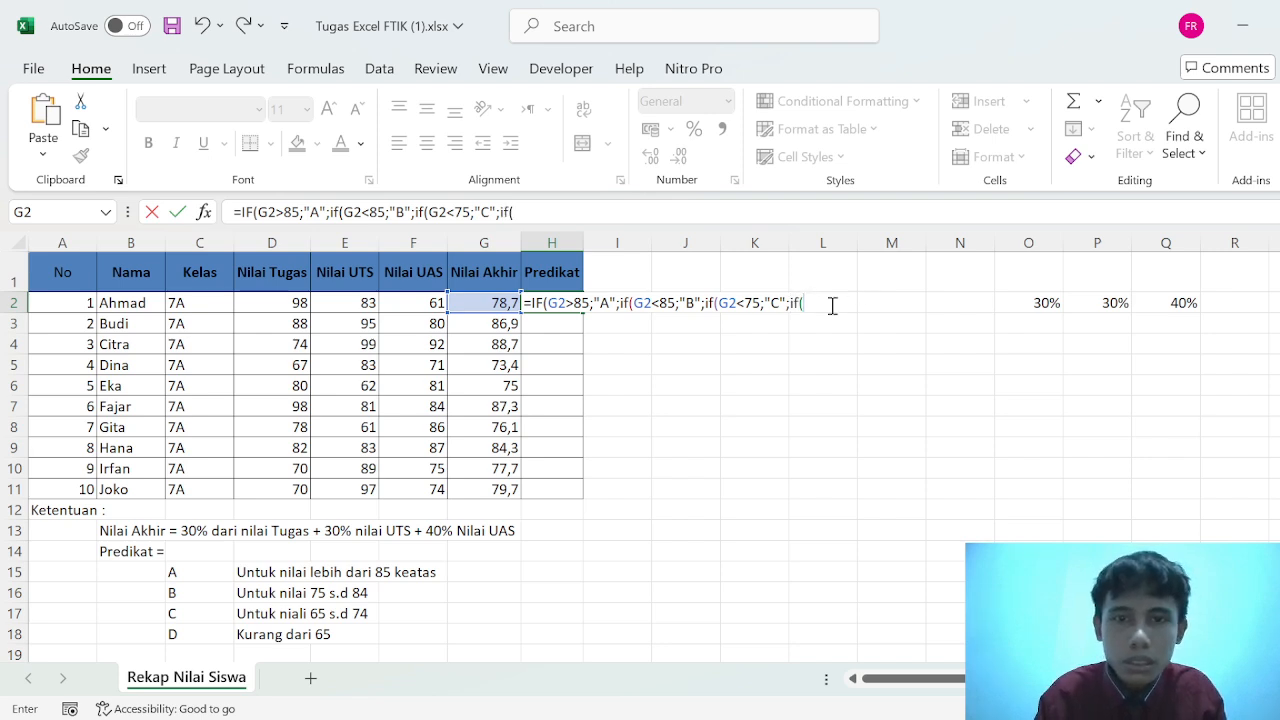
- Nest a last IF that returns "D" for a final grade below 65, IF(G2<65;"D", close all four brackets and enter the formula in H2
{"action": "left_click", "coordinate": [481, 303]}
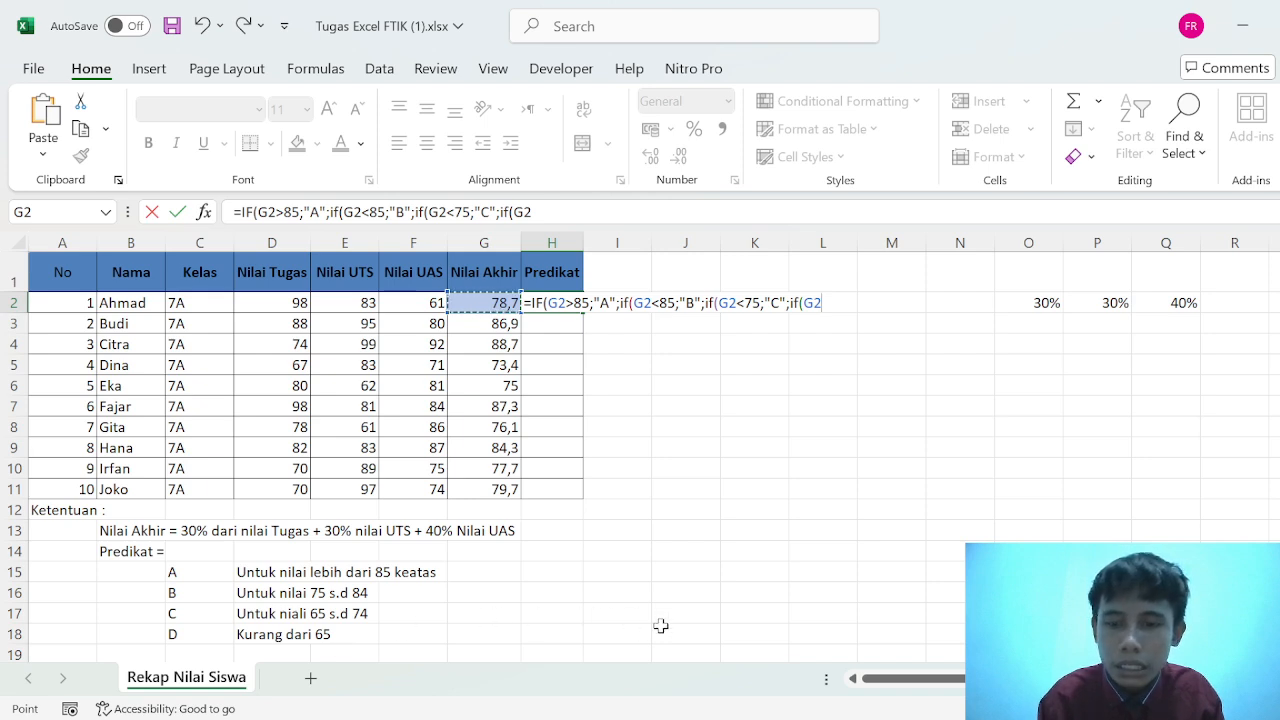
{"action": "type", "text": "<"}
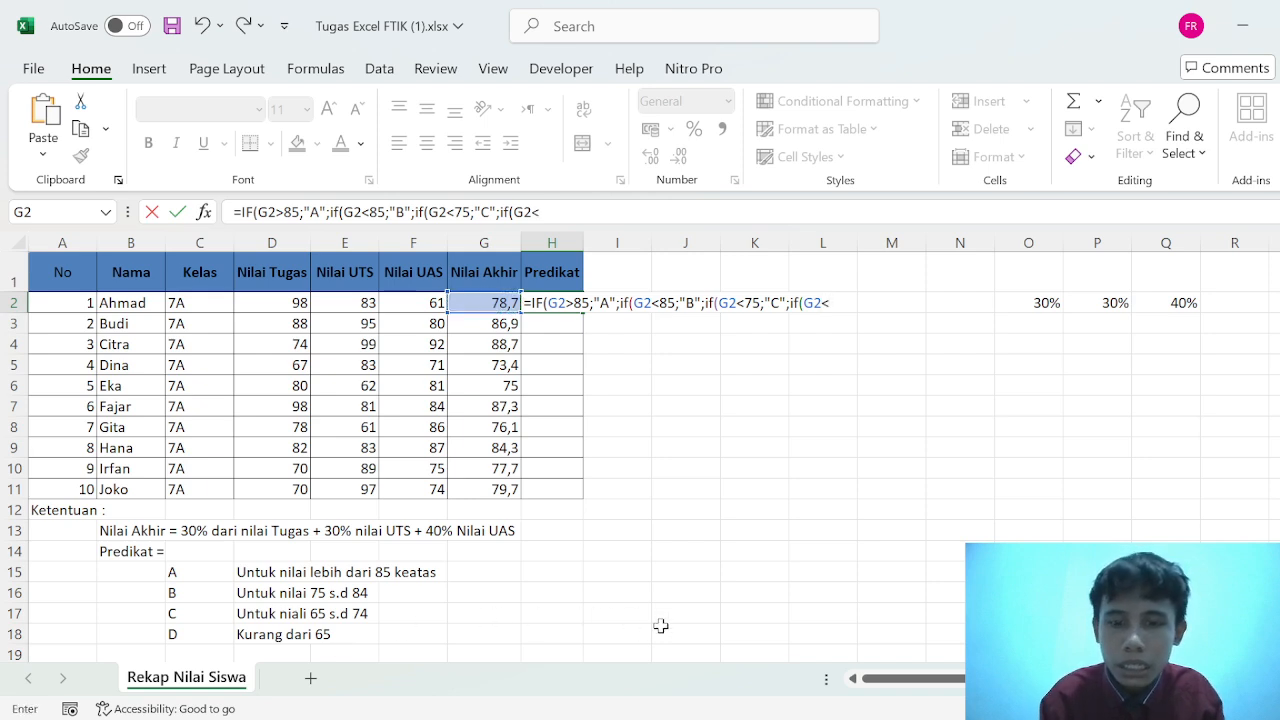
{"action": "type", "text": "65"}
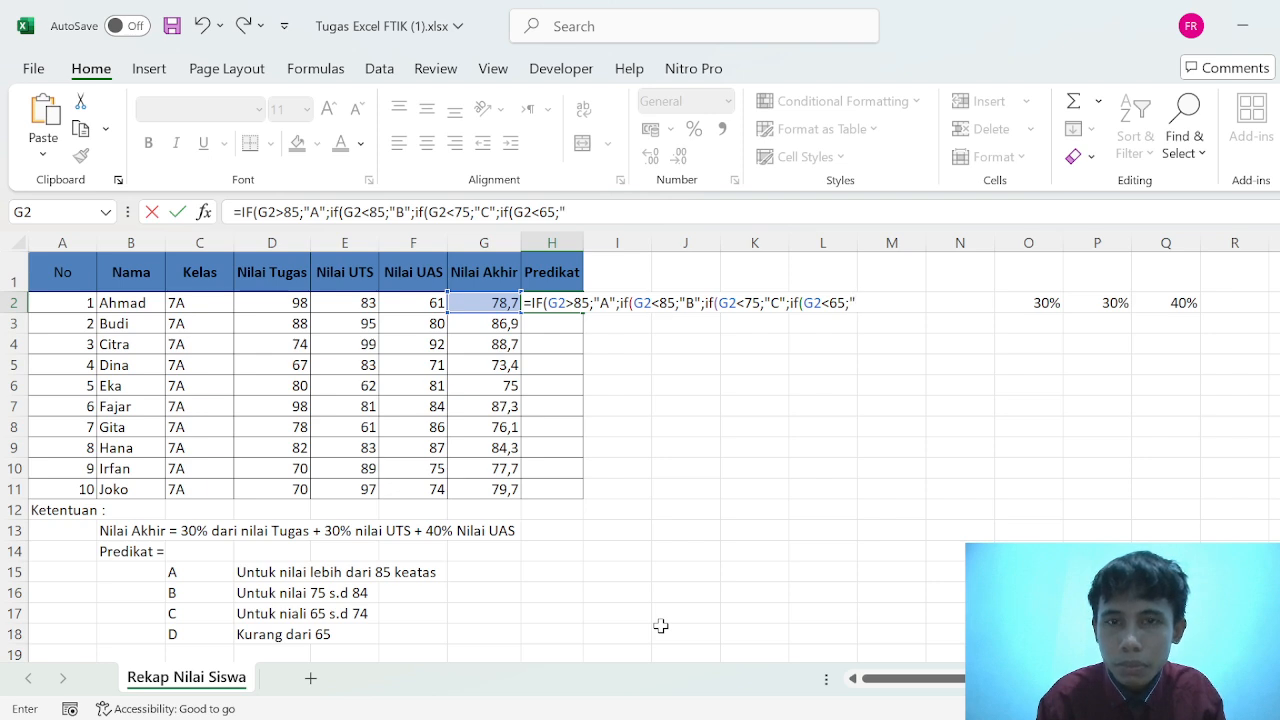
{"action": "type", "text": ";\""}
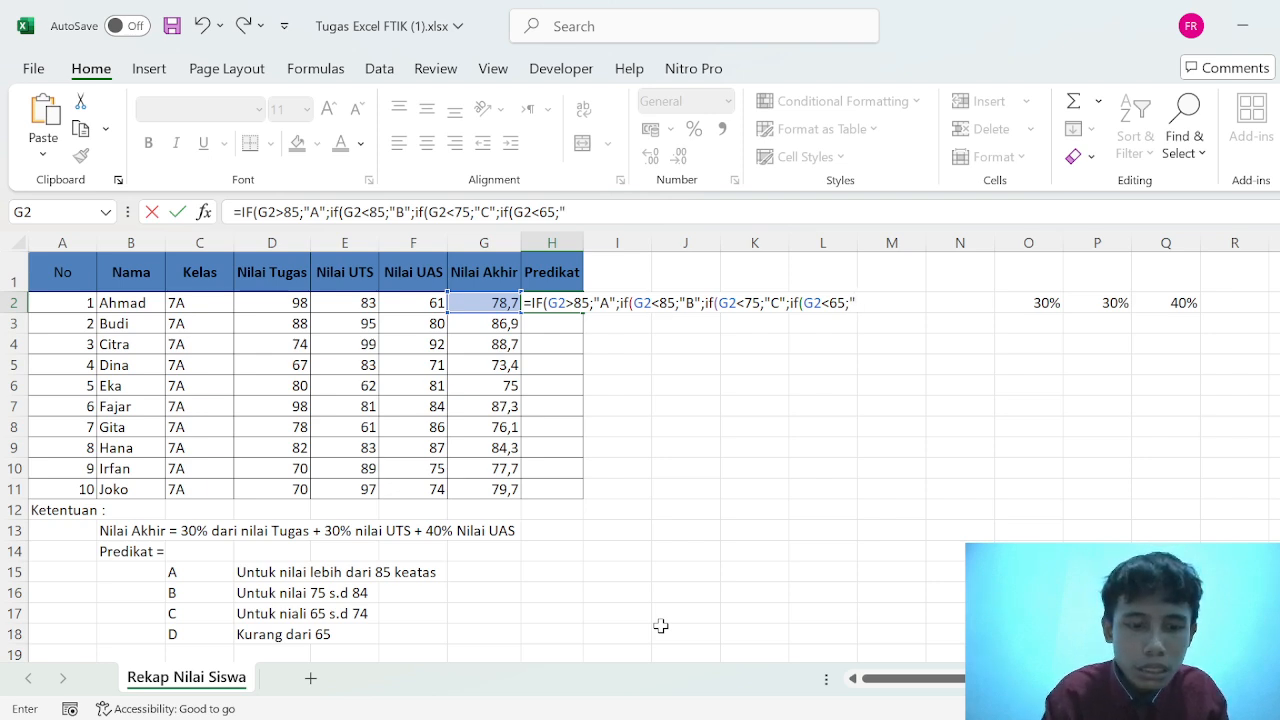
{"action": "type", "text": "D"}
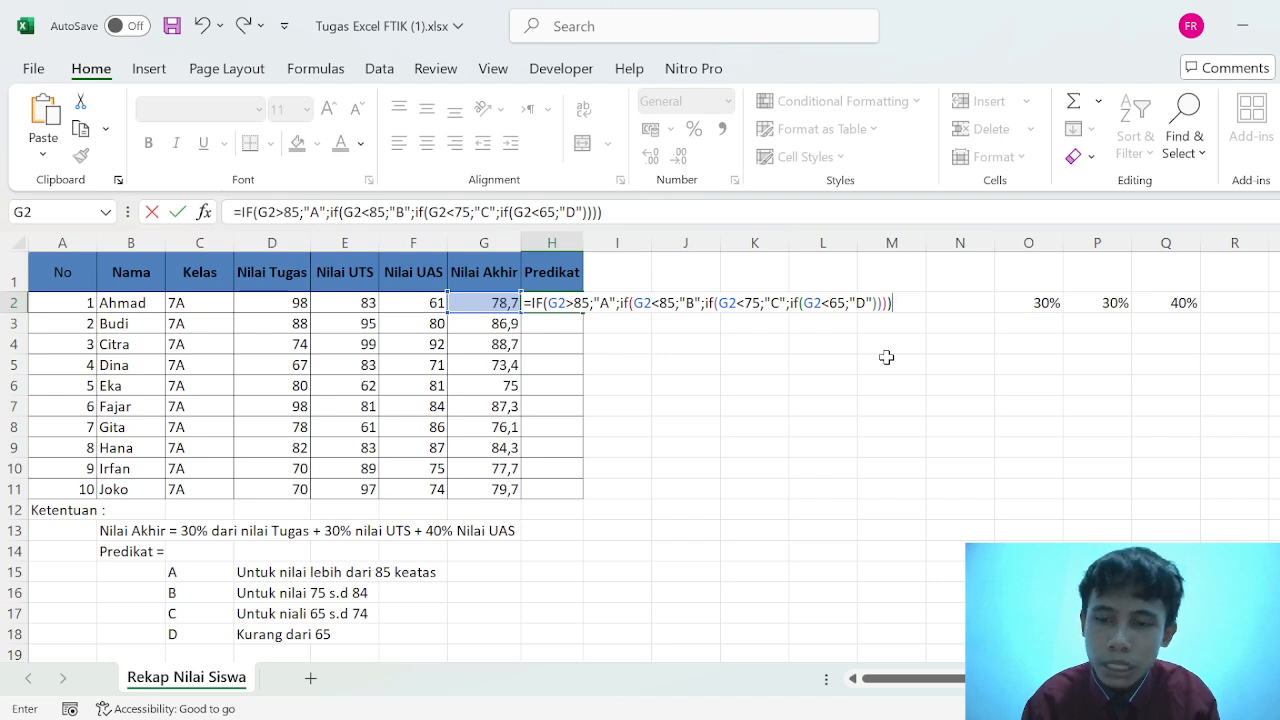
{"action": "key", "text": "Return"}
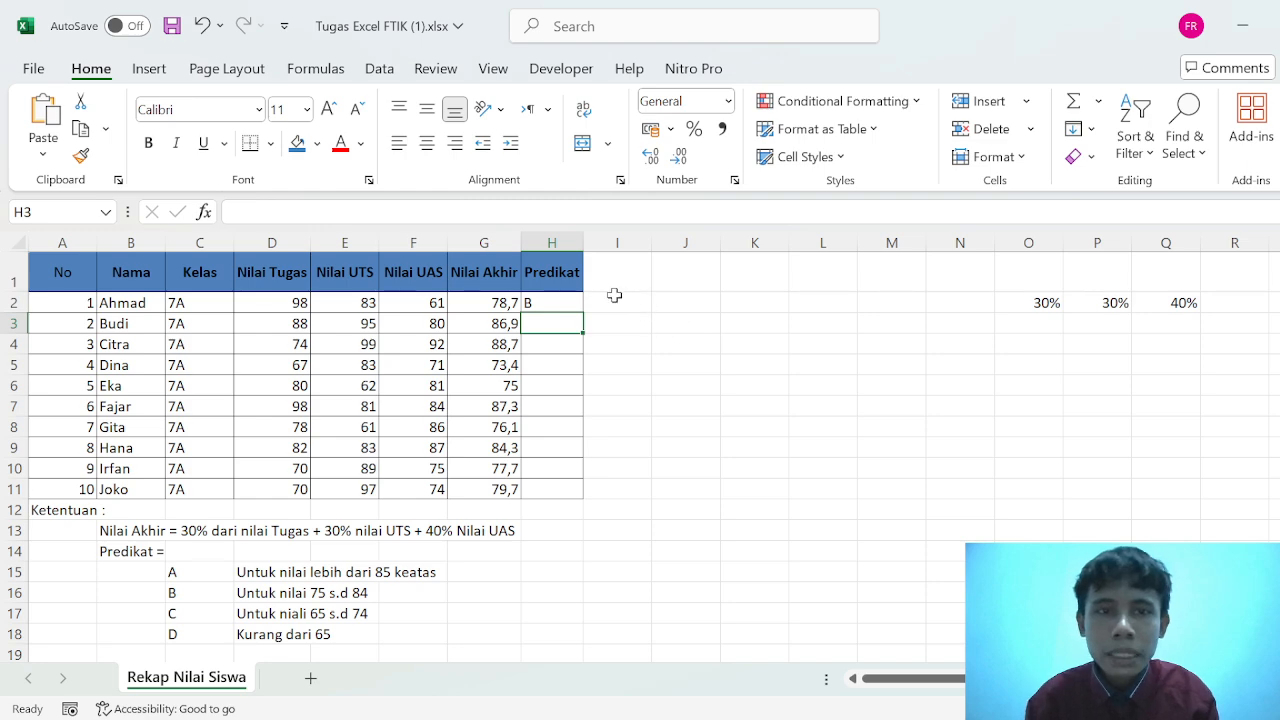
- Fill the Predikat formula from H2 down to H11
{"action": "left_click", "coordinate": [580, 302]}
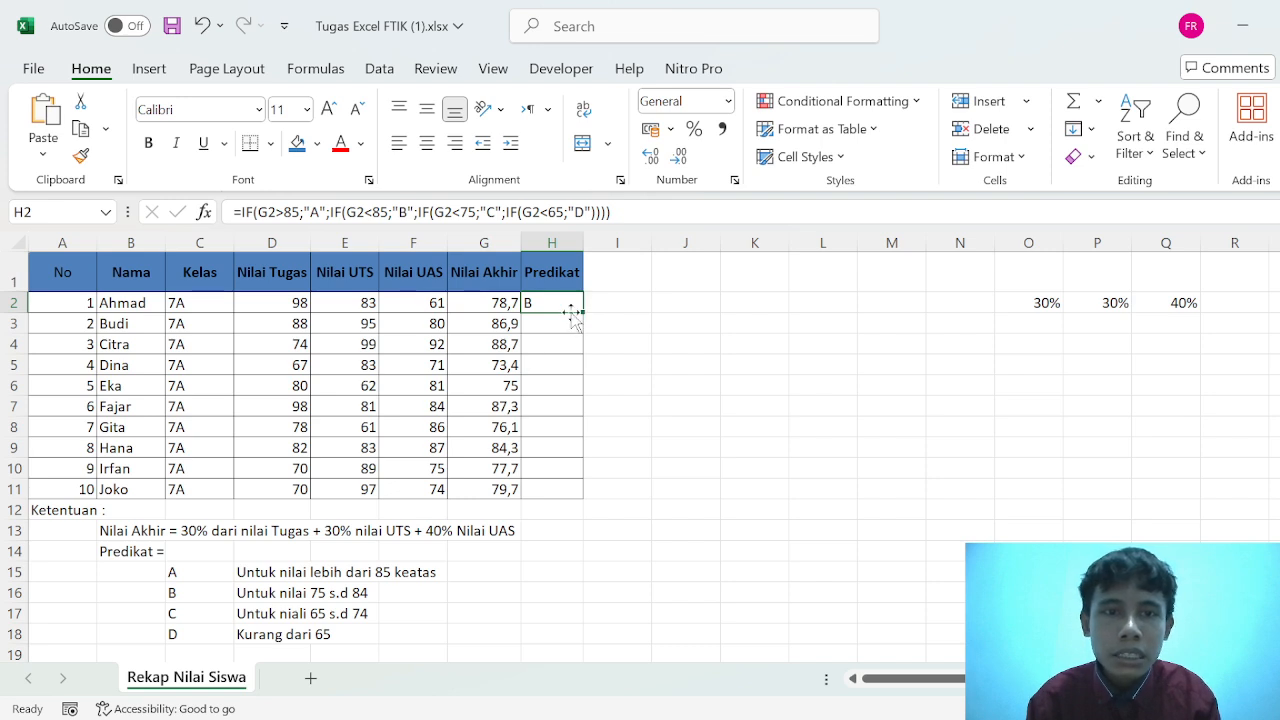
{"action": "left_click_drag", "start_coordinate": [580, 309], "coordinate": [579, 508]}
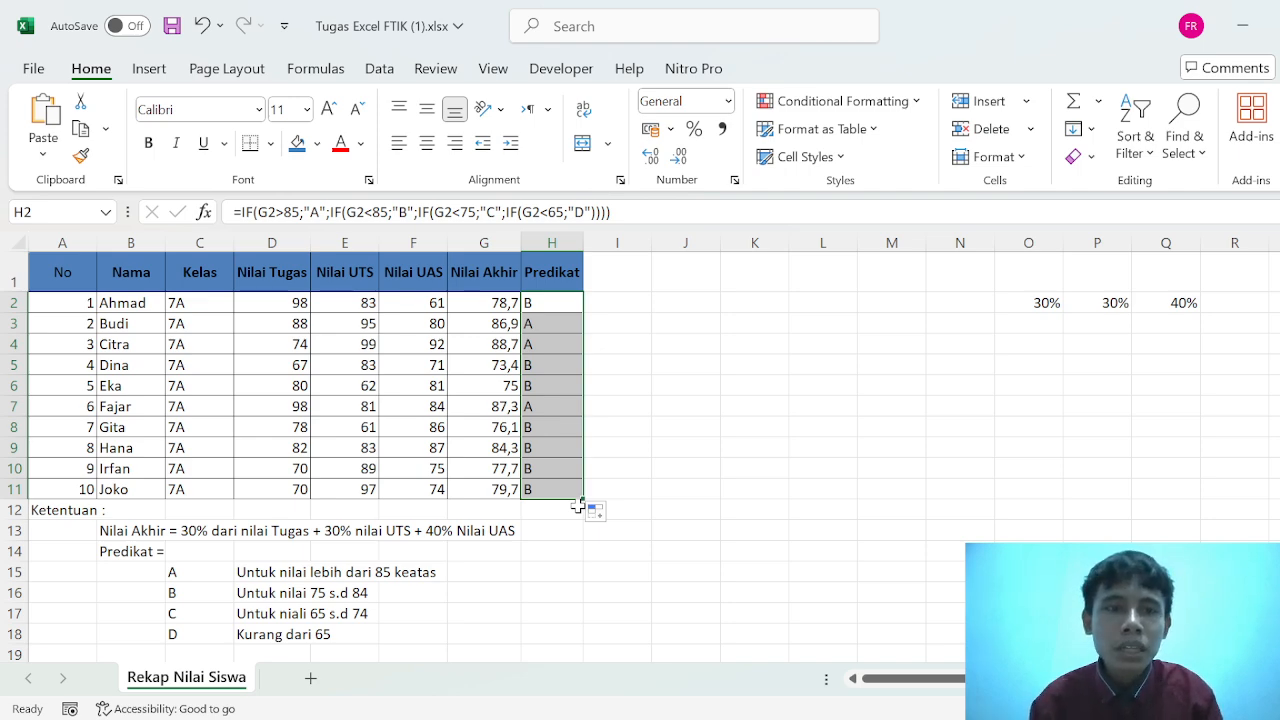
{"action": "left_click", "coordinate": [494, 400]}
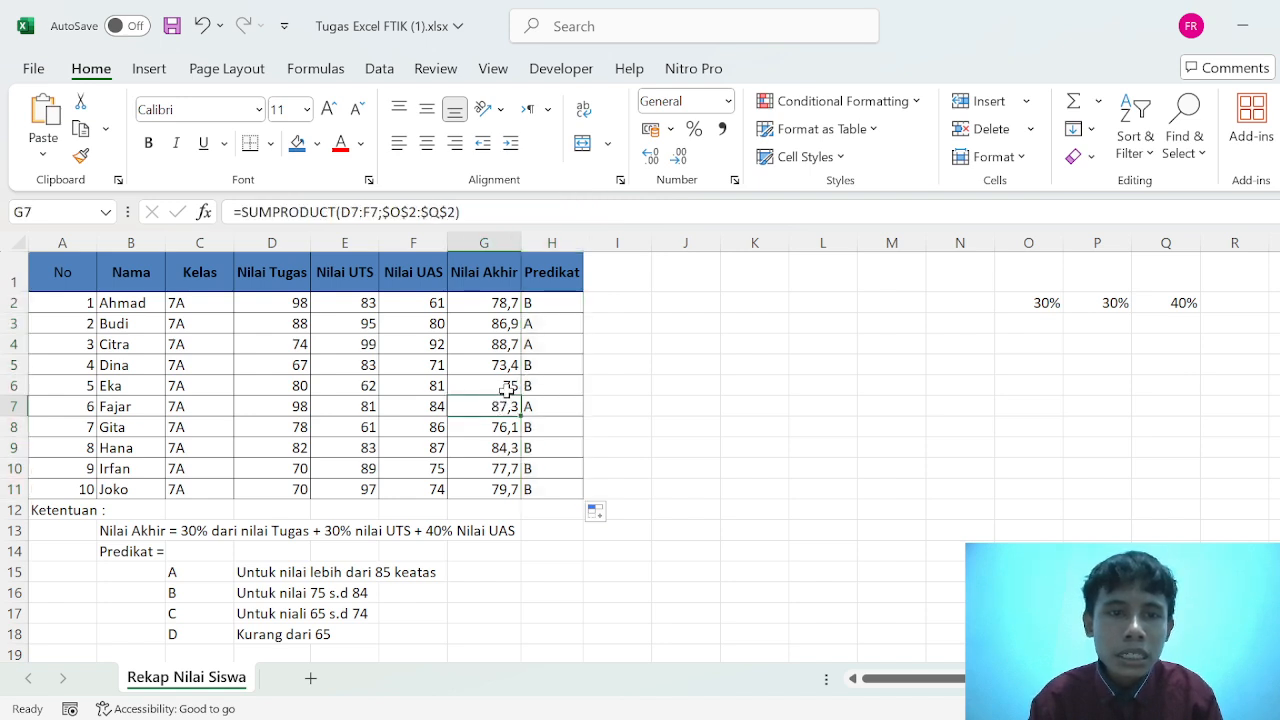
- Replace the Nilai Akhir formula in G6 with the value 85 to test the Predikat formula
{"action": "left_click", "coordinate": [507, 390]}
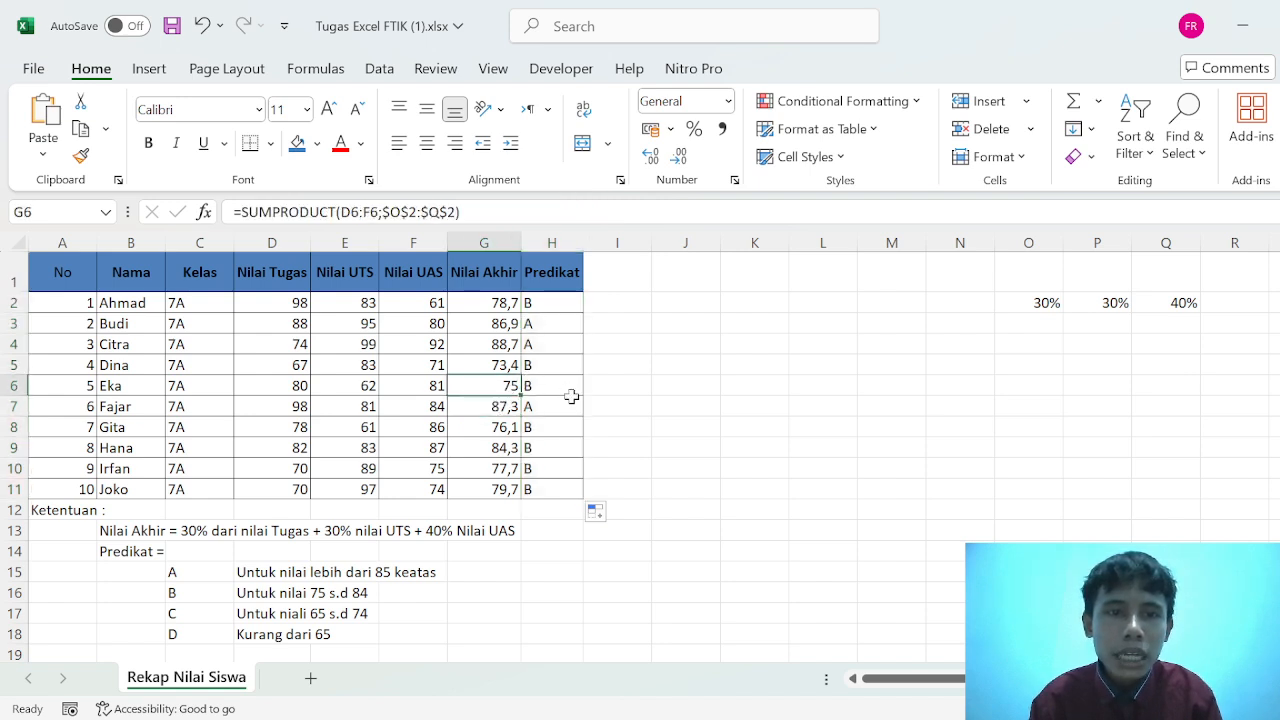
{"action": "key", "text": "BackSpace"}
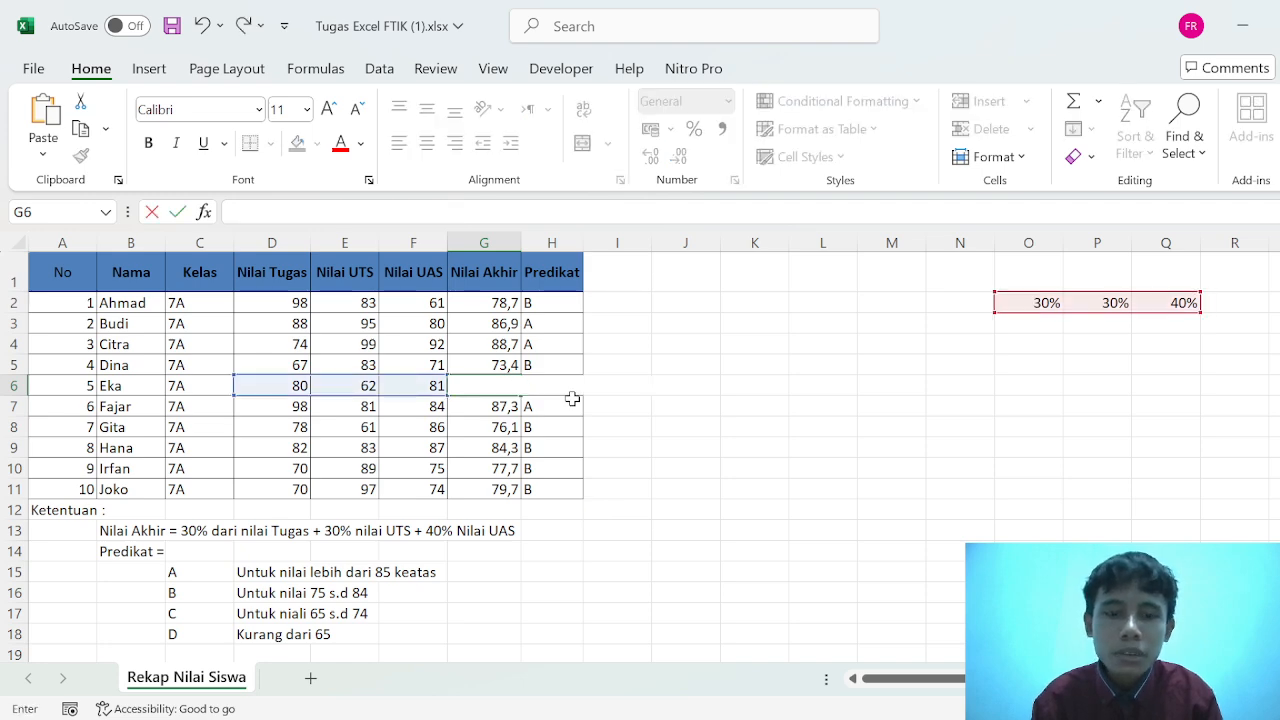
{"action": "type", "text": "85"}
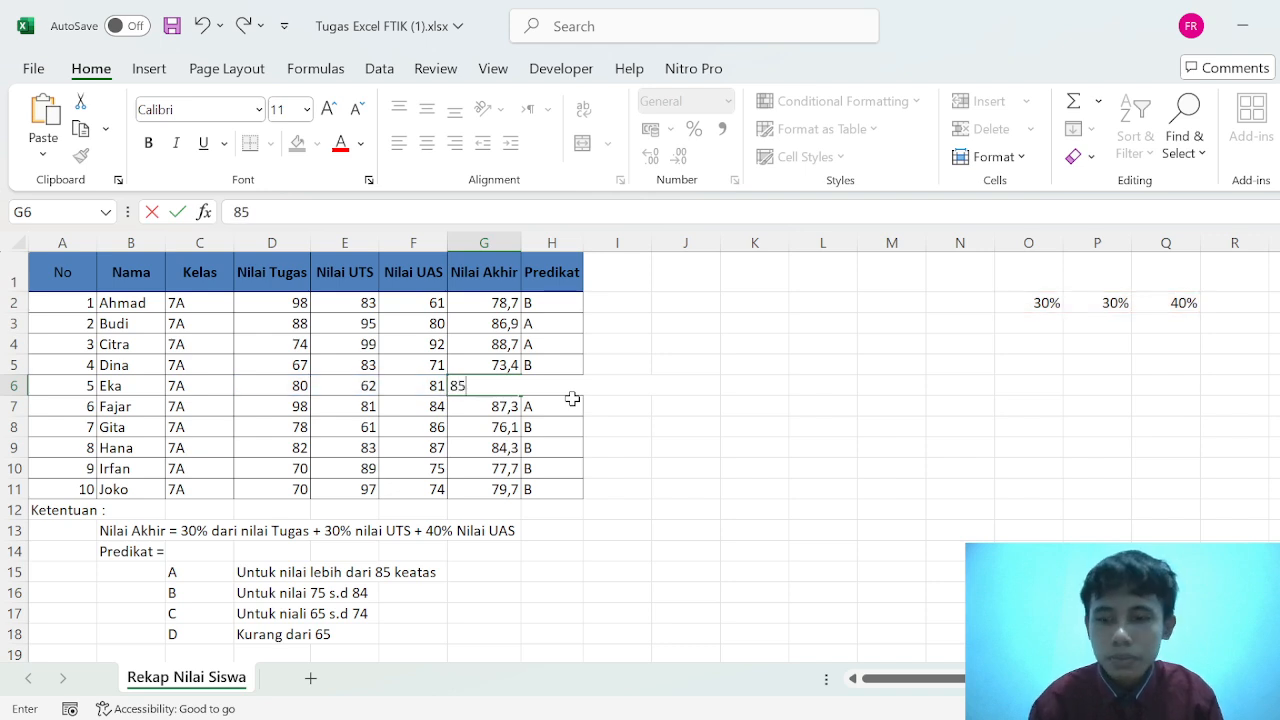
{"action": "key", "text": "Return"}
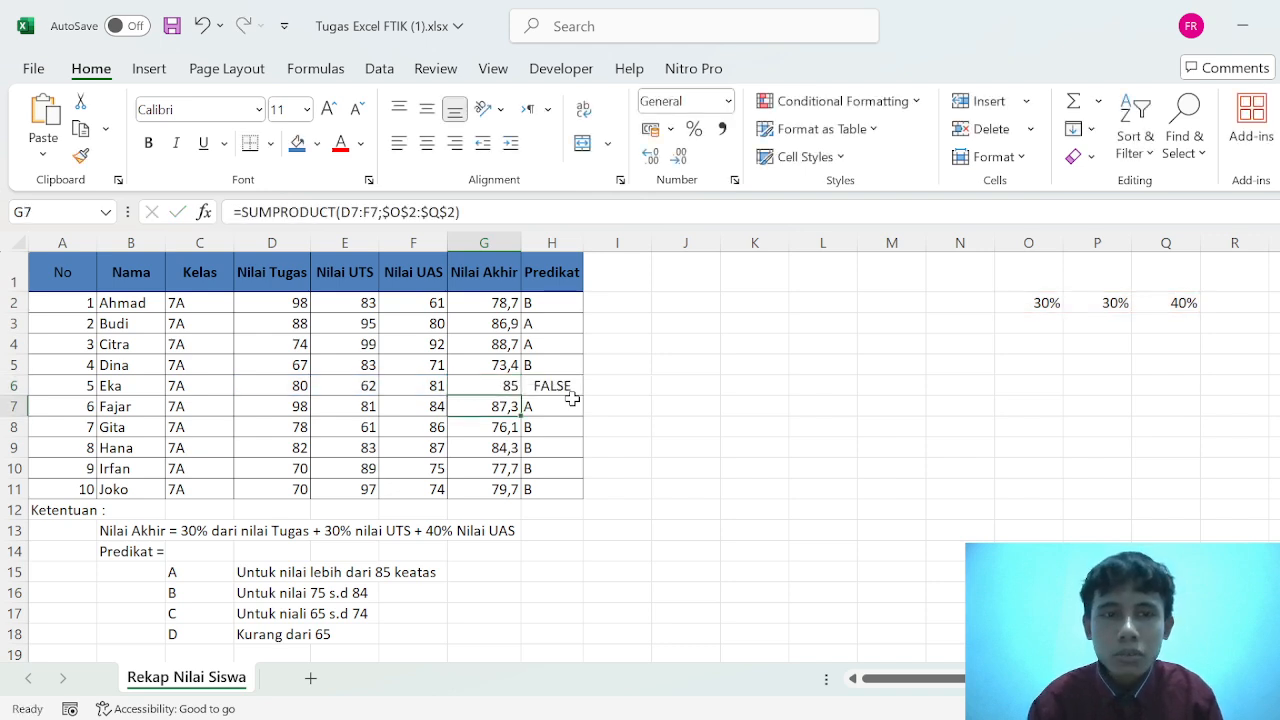
{"action": "left_click", "coordinate": [504, 389]}
{"action": "key", "text": "BackSpace"}
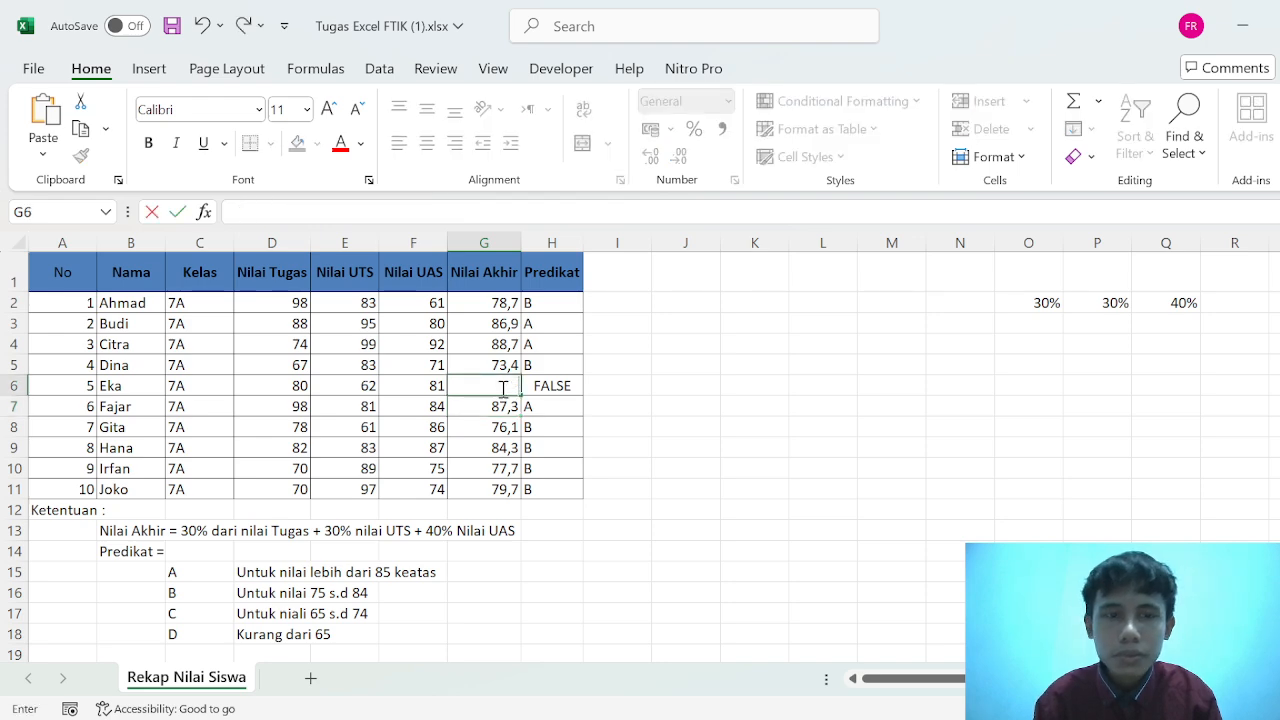
{"action": "left_click", "coordinate": [199, 30]}
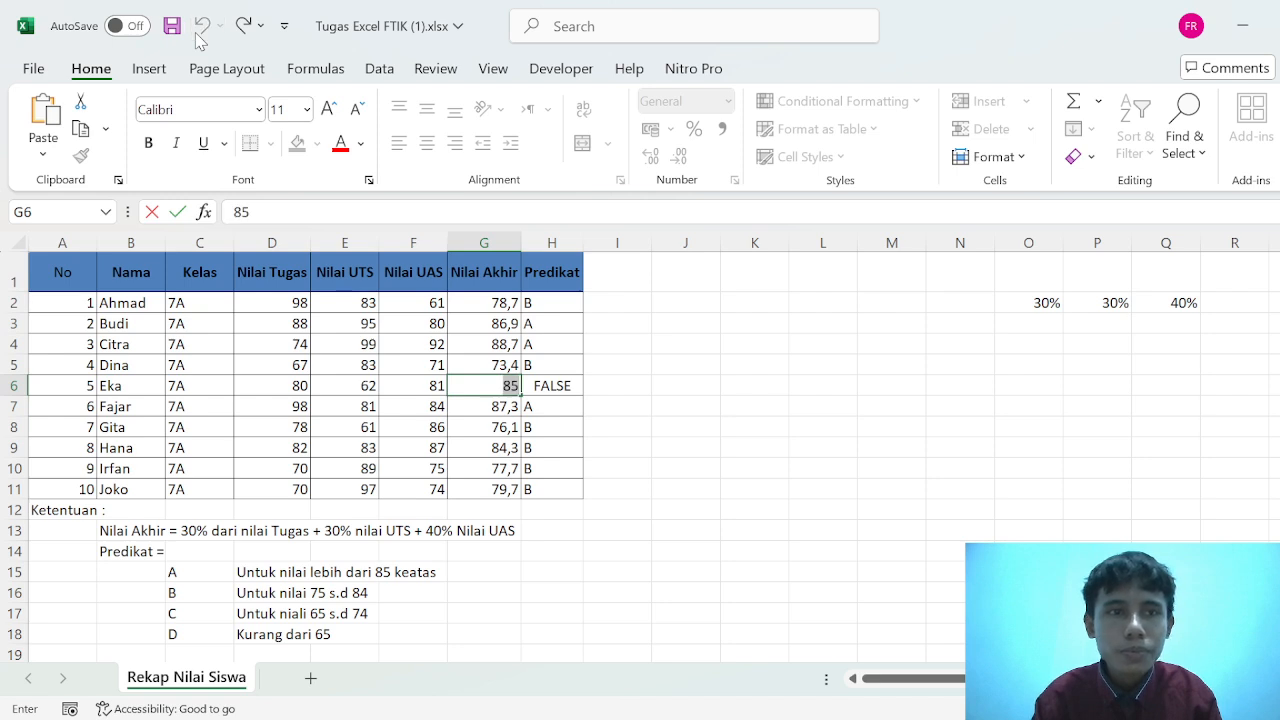
- Clear the Predikat in H6 and the test value 85 in G6
{"action": "left_click", "coordinate": [566, 388]}
{"action": "key", "text": "BackSpace"}
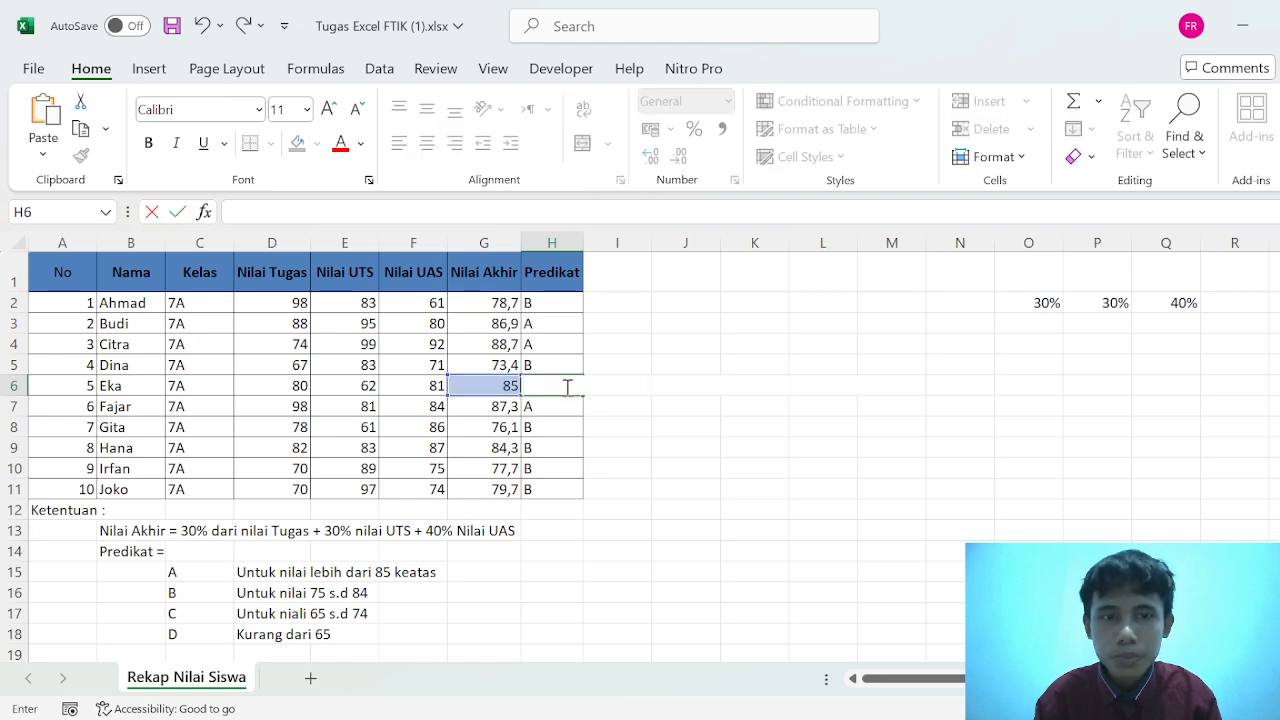
{"action": "left_click", "coordinate": [483, 400]}
{"action": "left_click", "coordinate": [482, 386]}
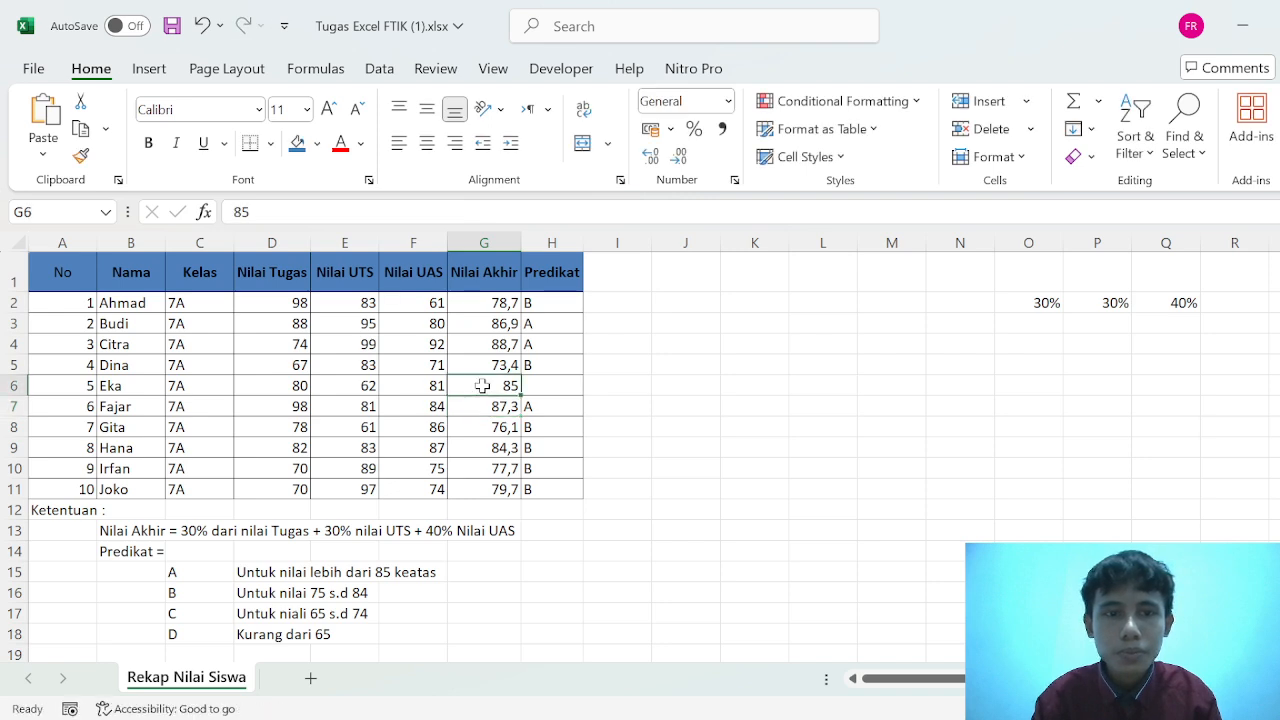
{"action": "key", "text": "BackSpace"}
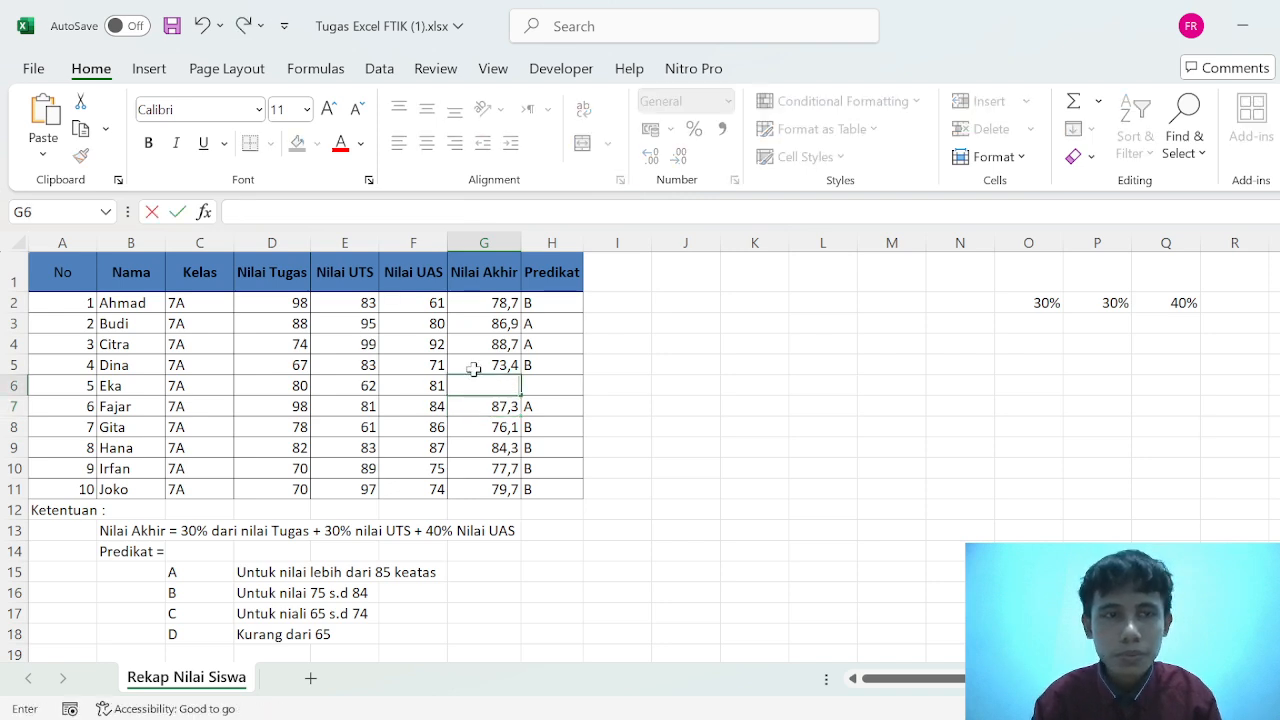
{"action": "left_click", "coordinate": [201, 25]}
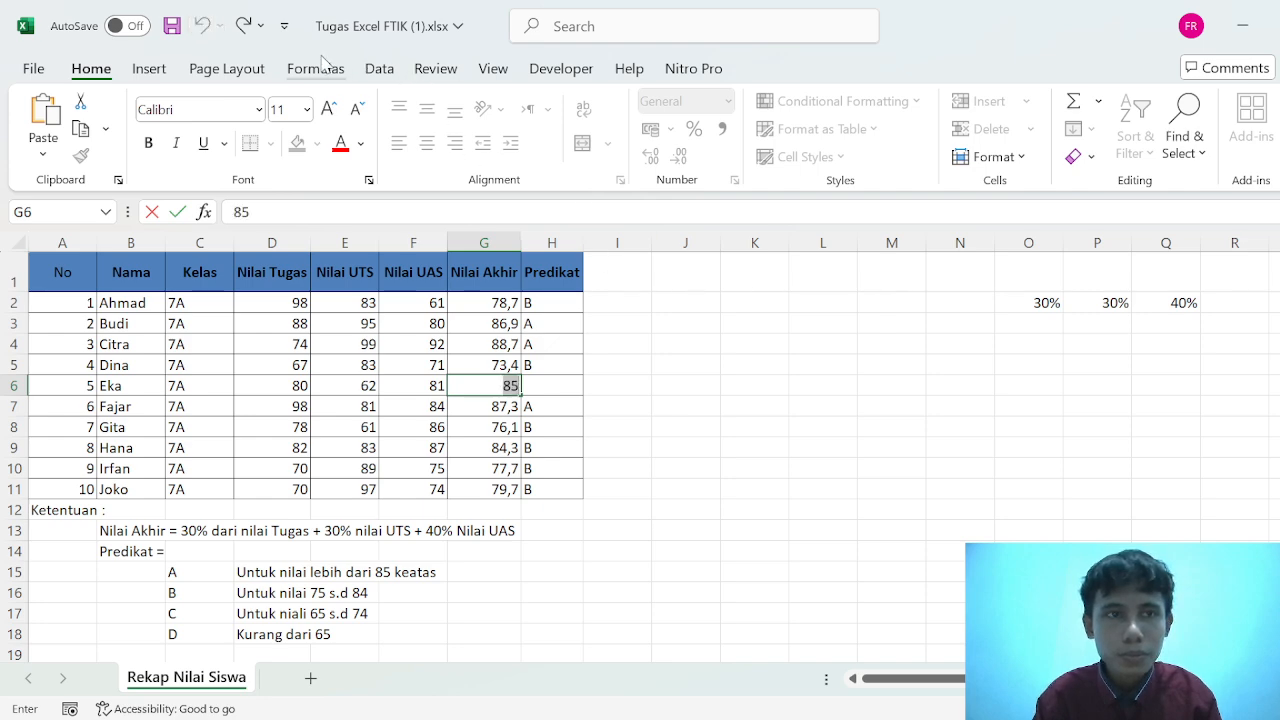
{"action": "key", "text": "BackSpace"}
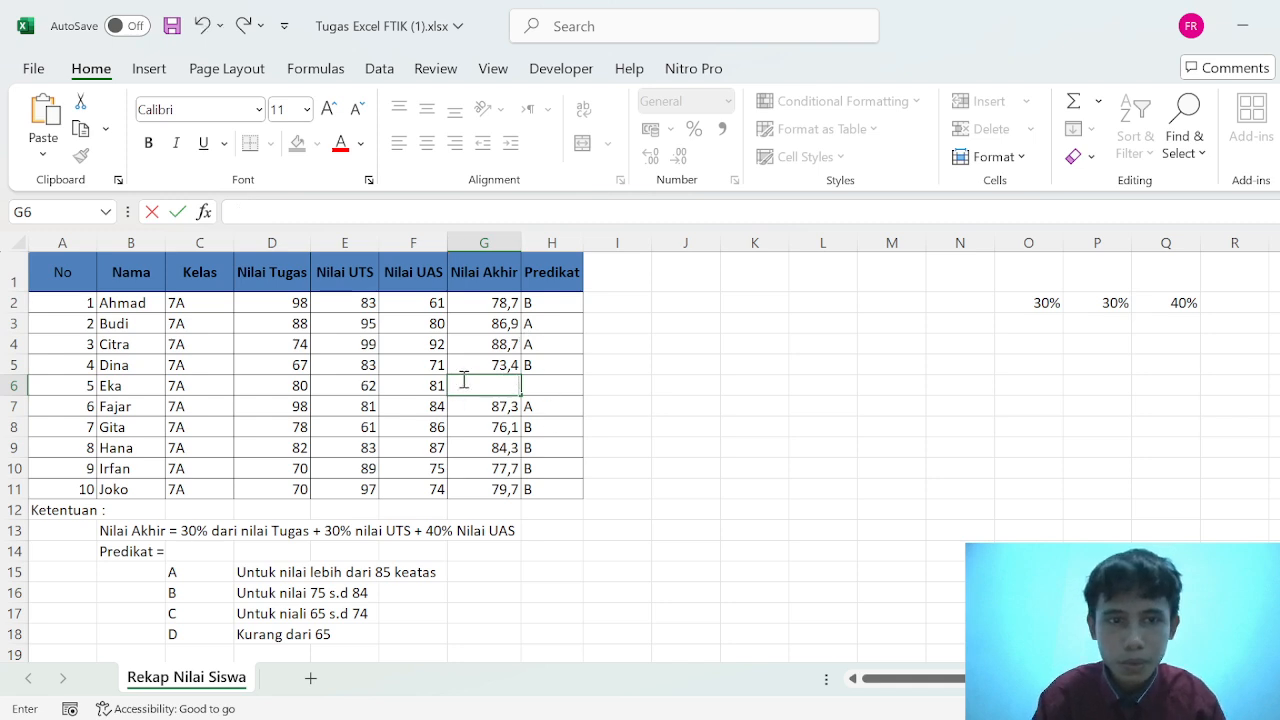
{"action": "left_click", "coordinate": [493, 367]}
{"action": "left_click", "coordinate": [505, 385]}
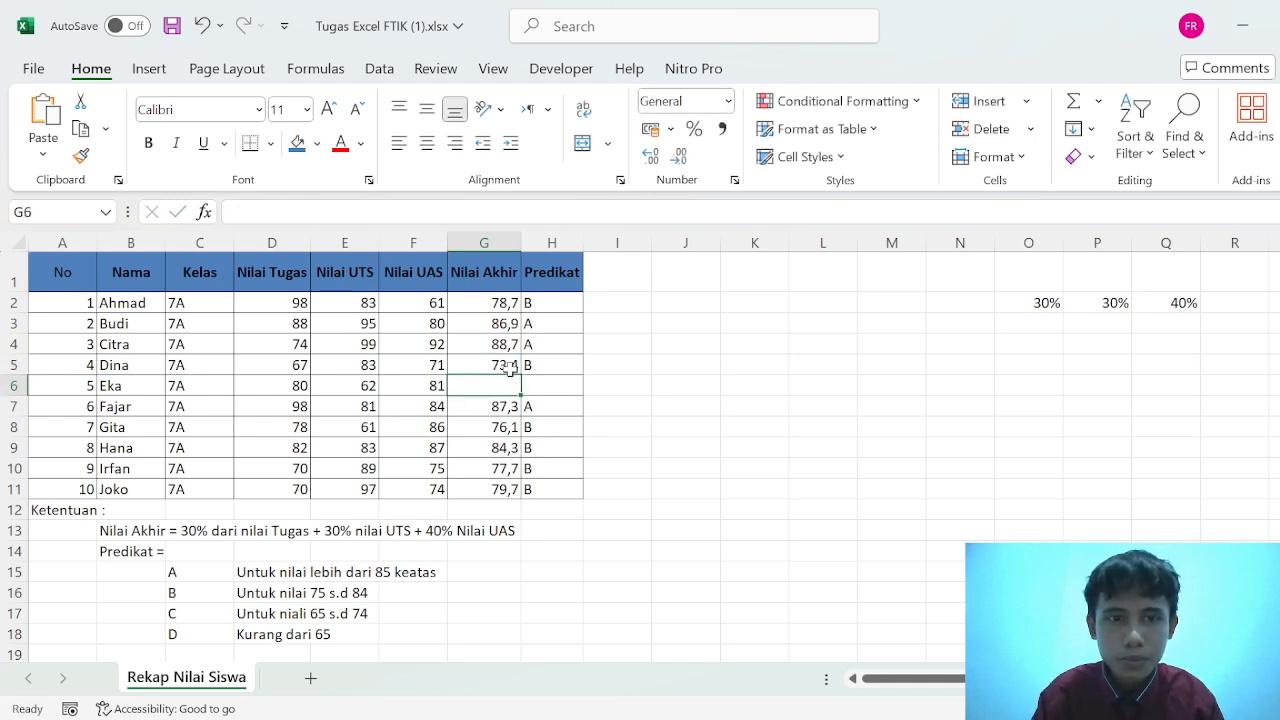
- Fill the Nilai Akhir formula from G5 down to G6 and the Predikat formula from H5 down to H6
{"action": "left_click", "coordinate": [508, 366]}
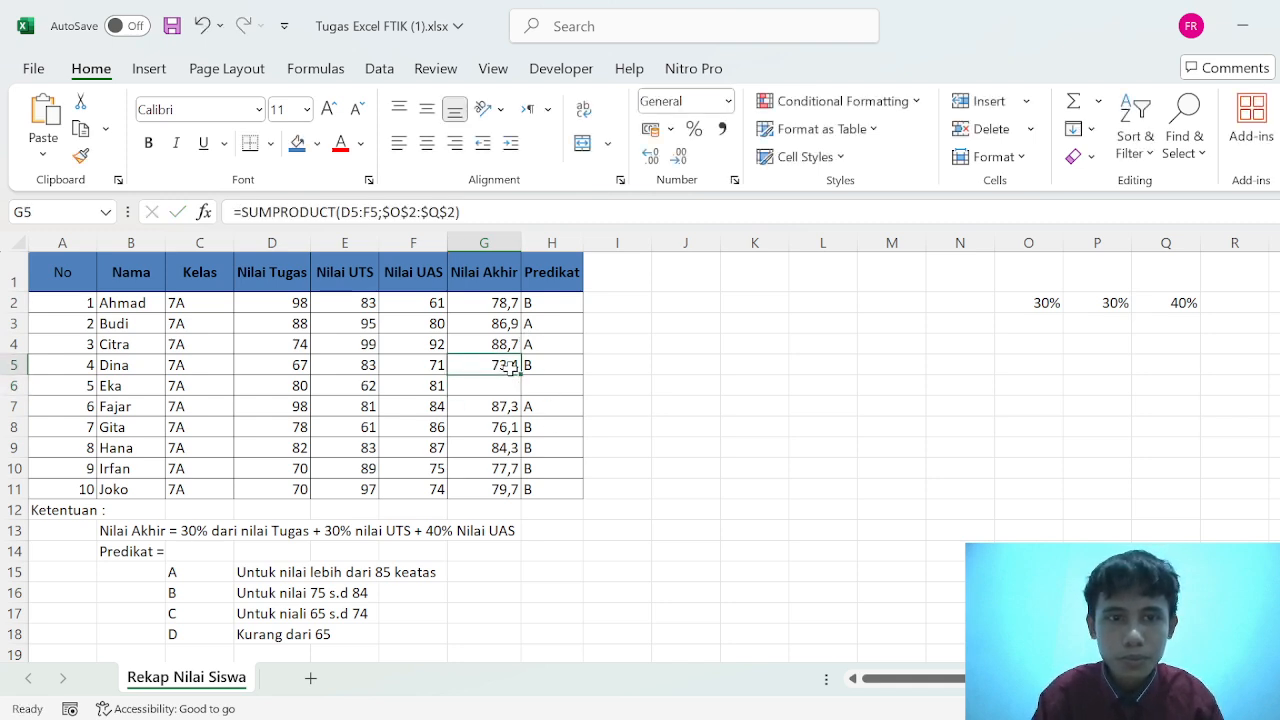
{"action": "left_click_drag", "start_coordinate": [521, 375], "coordinate": [586, 394]}
{"action": "left_click", "coordinate": [566, 362]}
{"action": "left_click", "coordinate": [637, 392]}
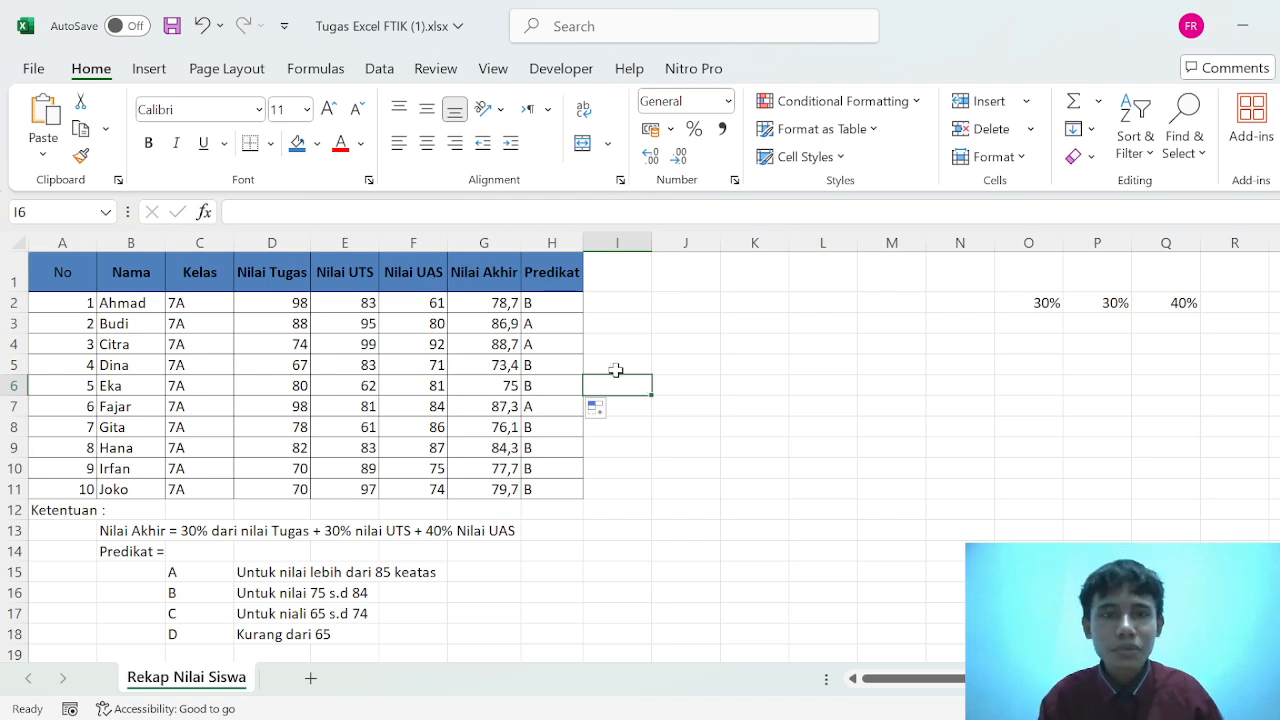
{"action": "left_click", "coordinate": [760, 384]}
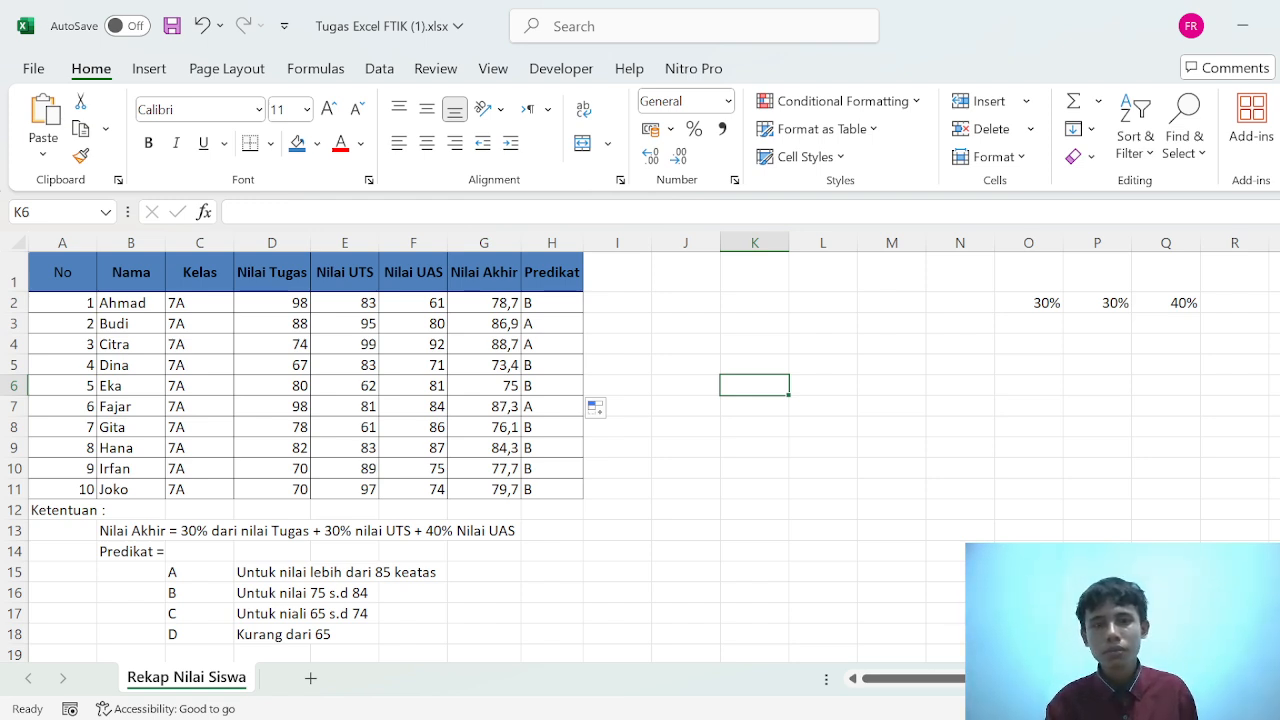
{"action": "left_click", "coordinate": [811, 718]}
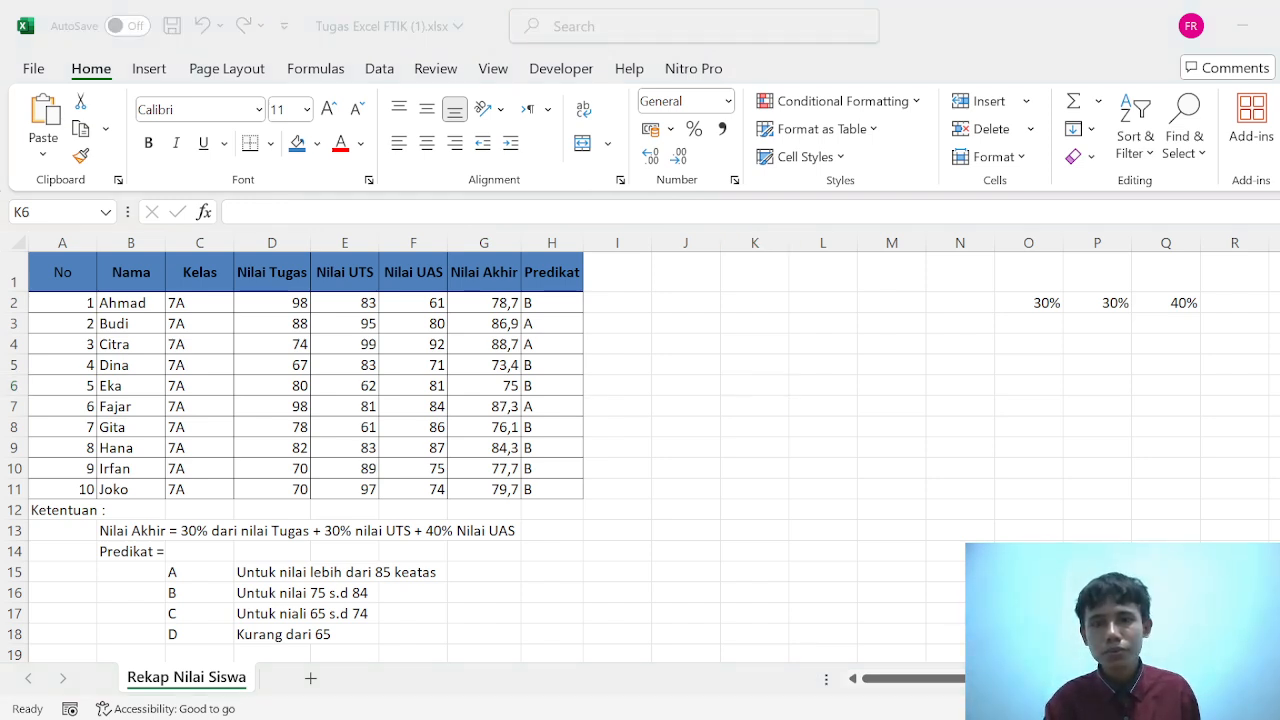